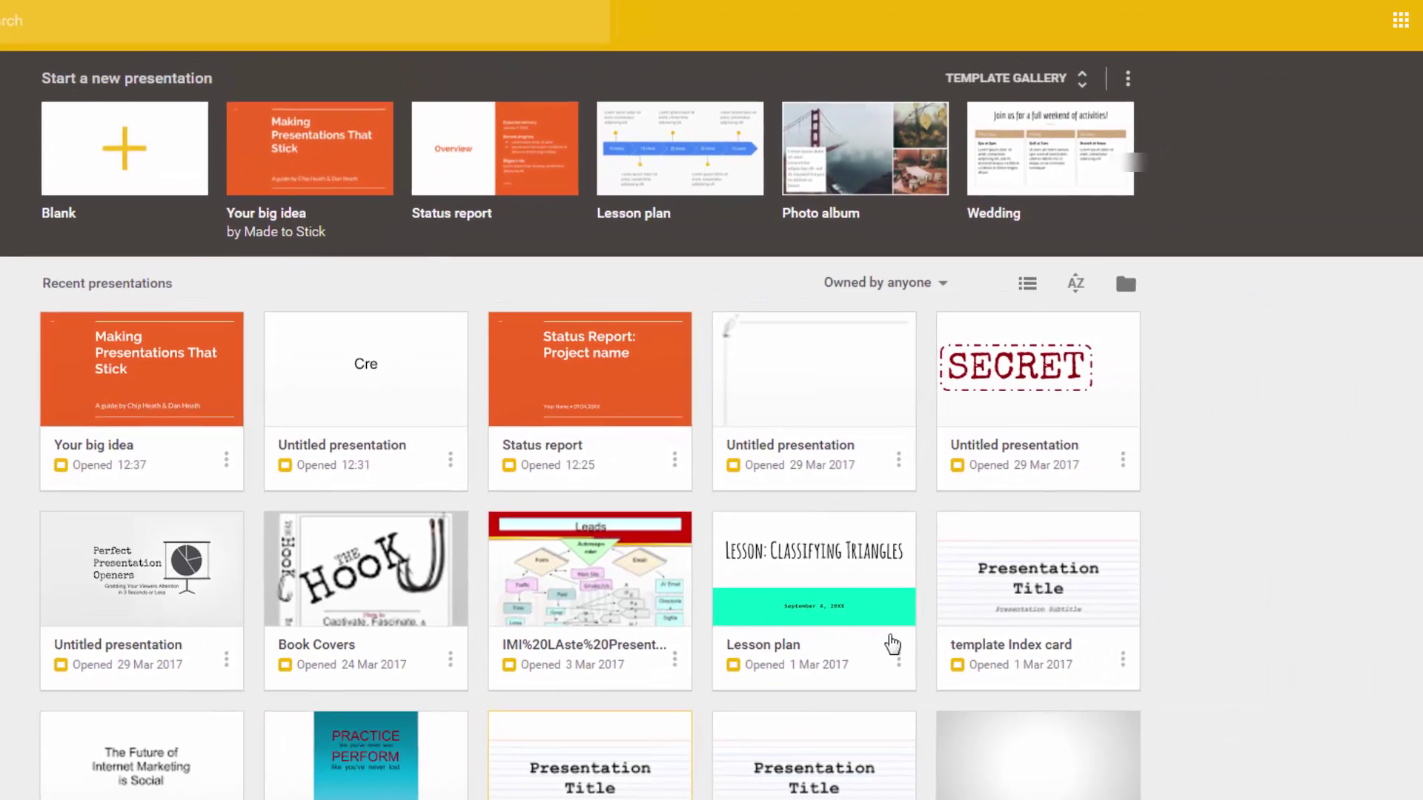
Step: Expand the full template gallery and start a new deck from the 'Your big idea' template
scroll(976, 641, down, 3)
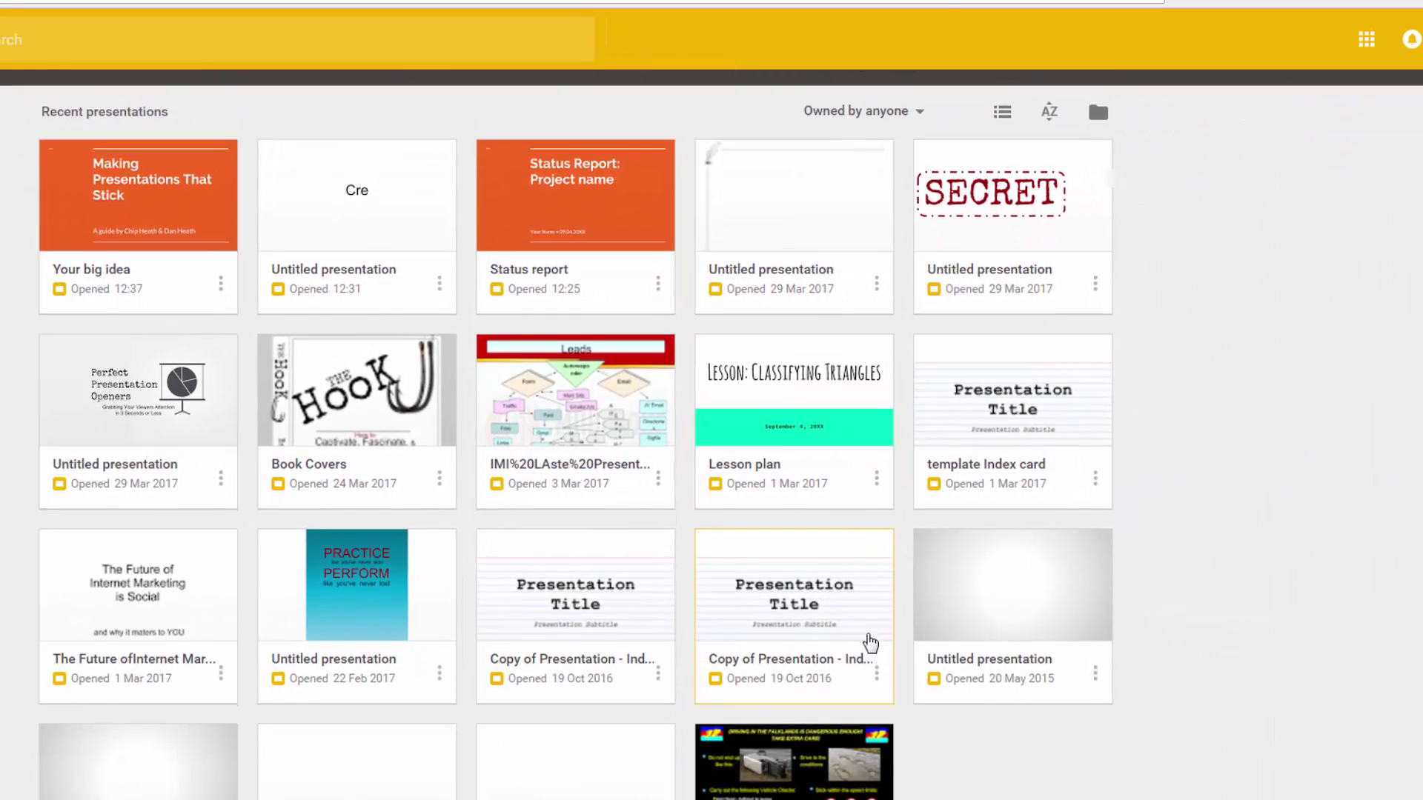
scroll(871, 643, up, 3)
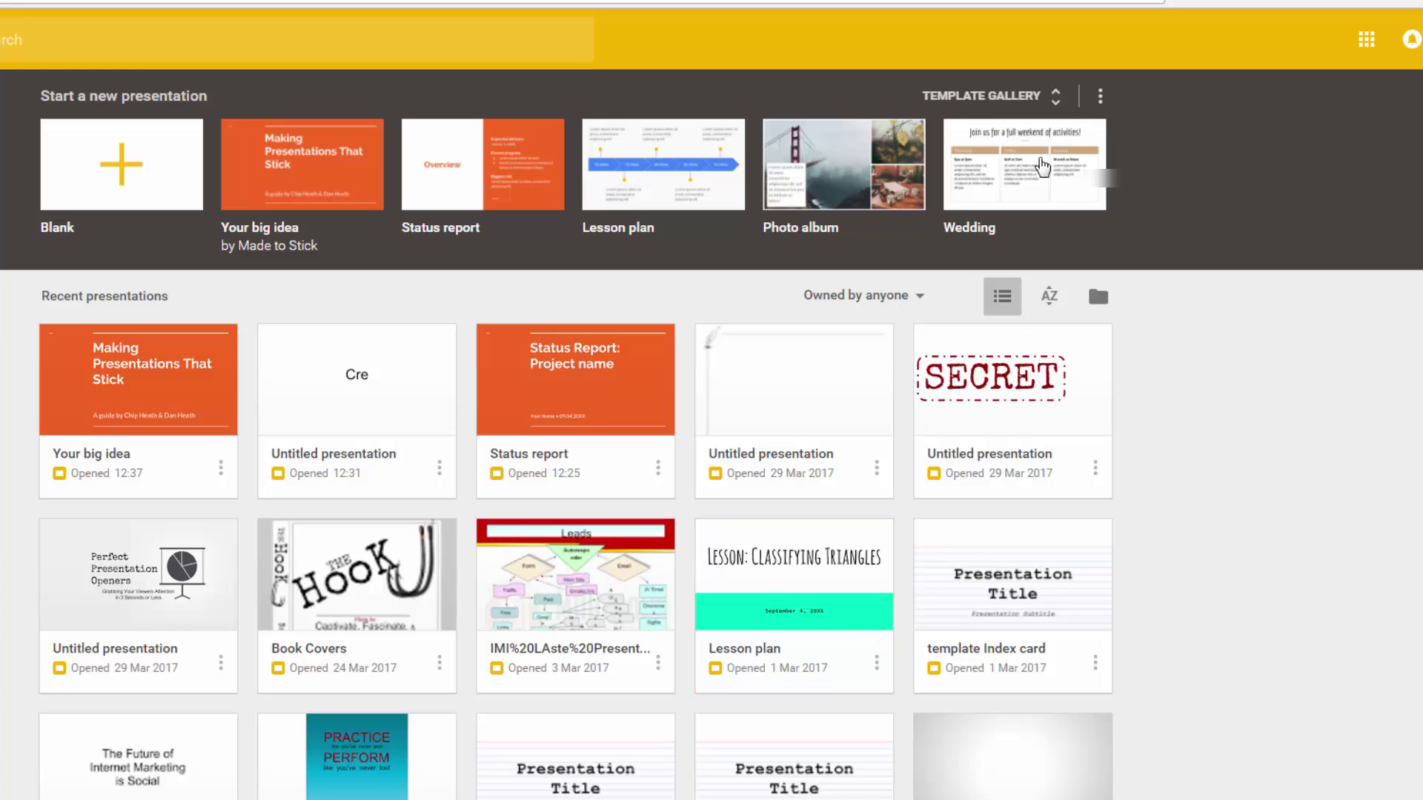
click(1055, 97)
scroll(740, 419, down, 4)
scroll(739, 422, down, 5)
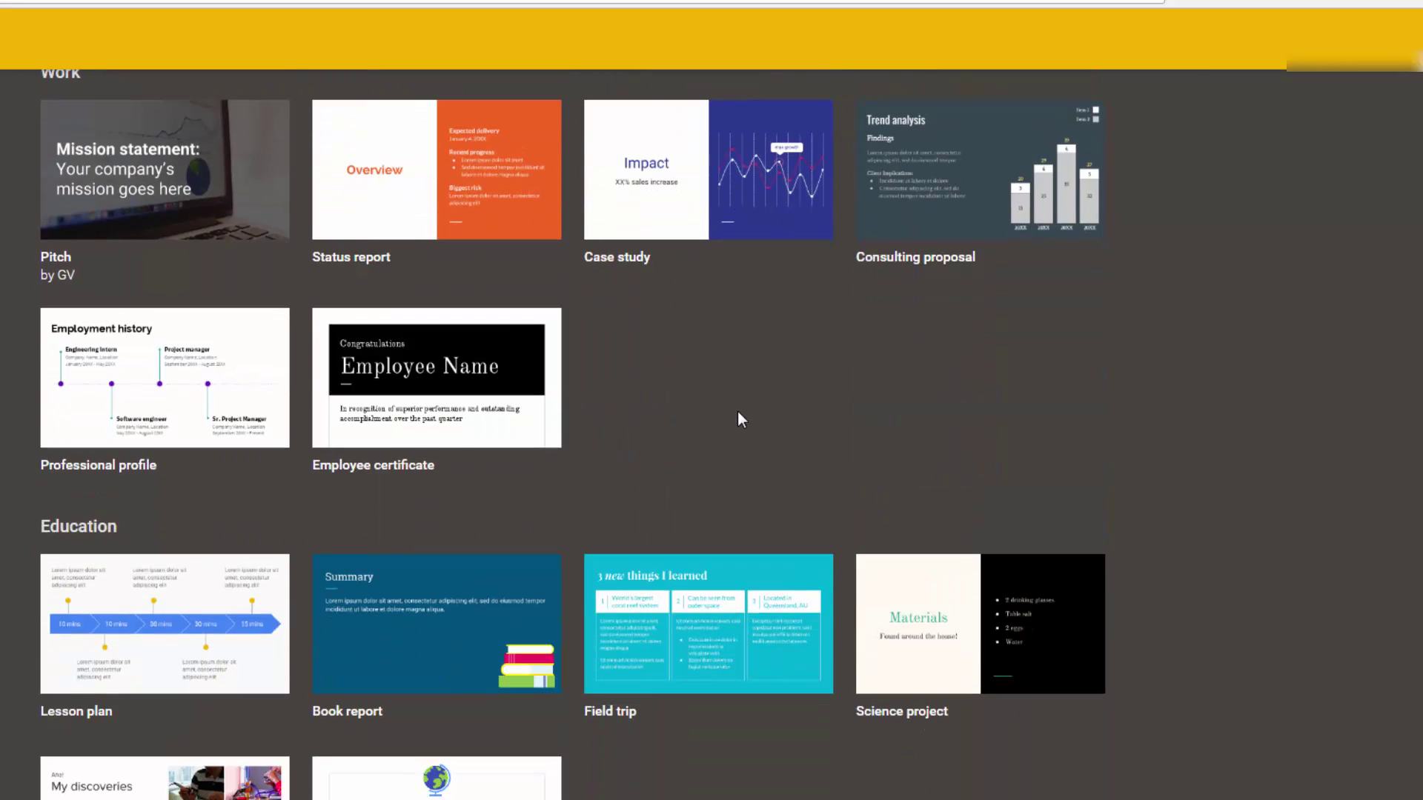
scroll(736, 408, up, 9)
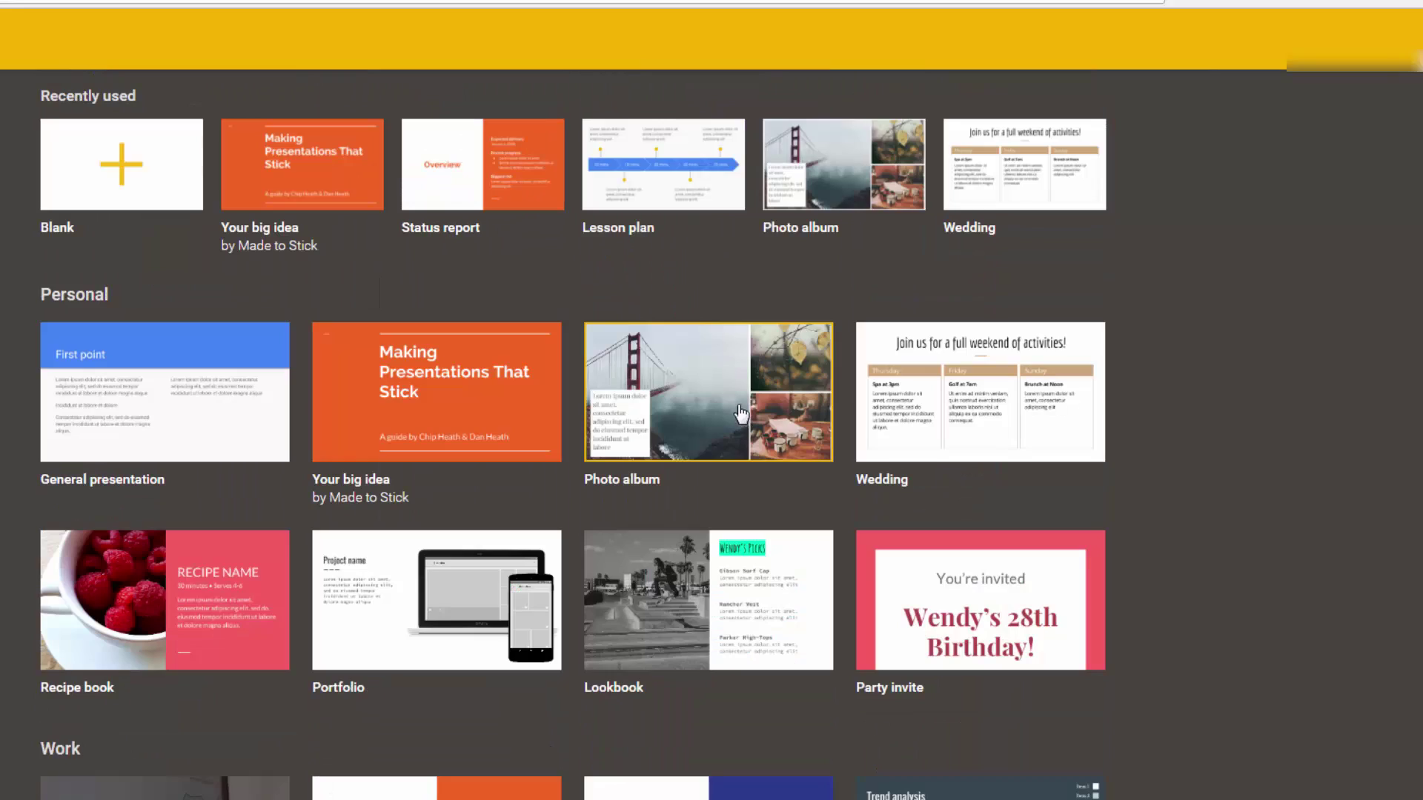
click(443, 401)
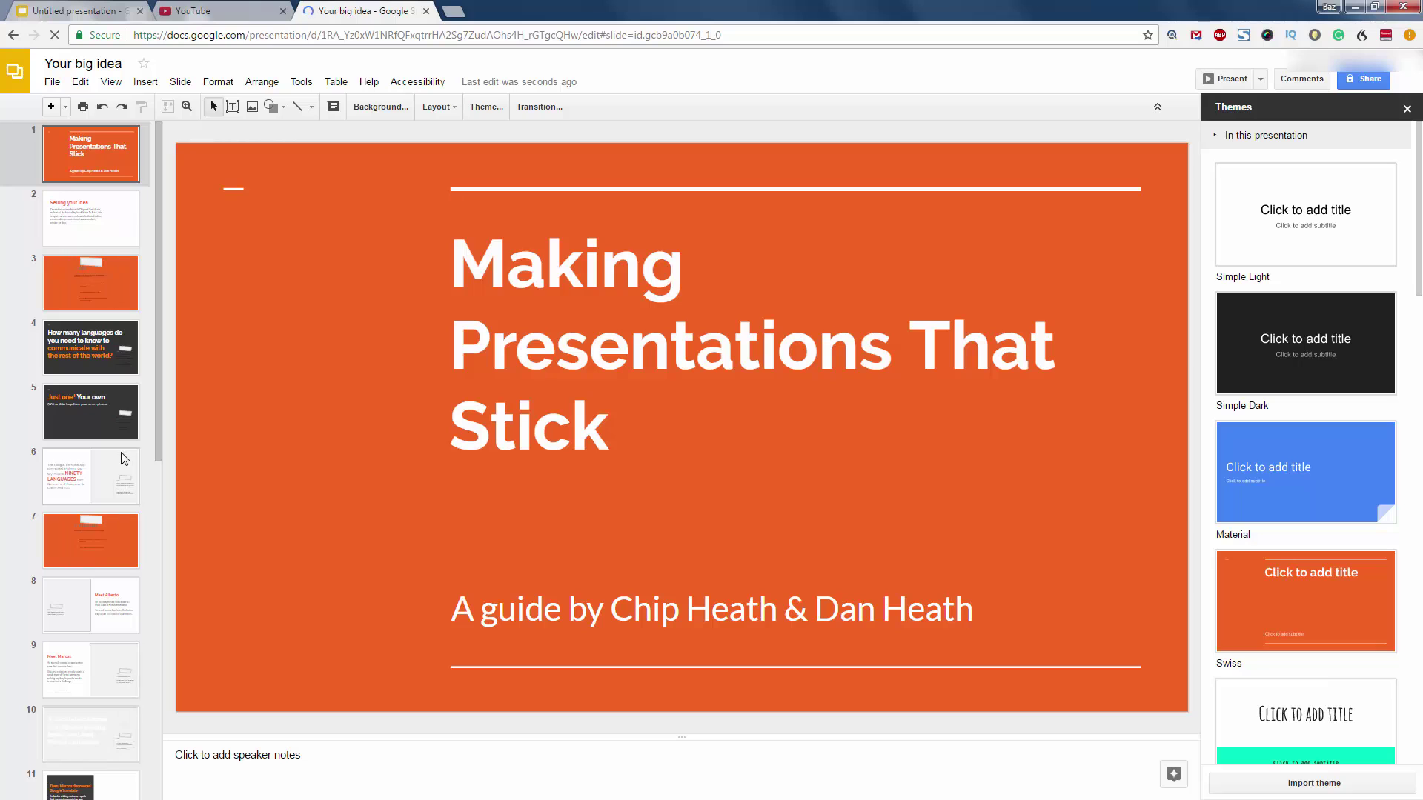
Step: Move slide 2's book cover image higher, review slides 10–14, and apply the Simple Dark theme
click(81, 222)
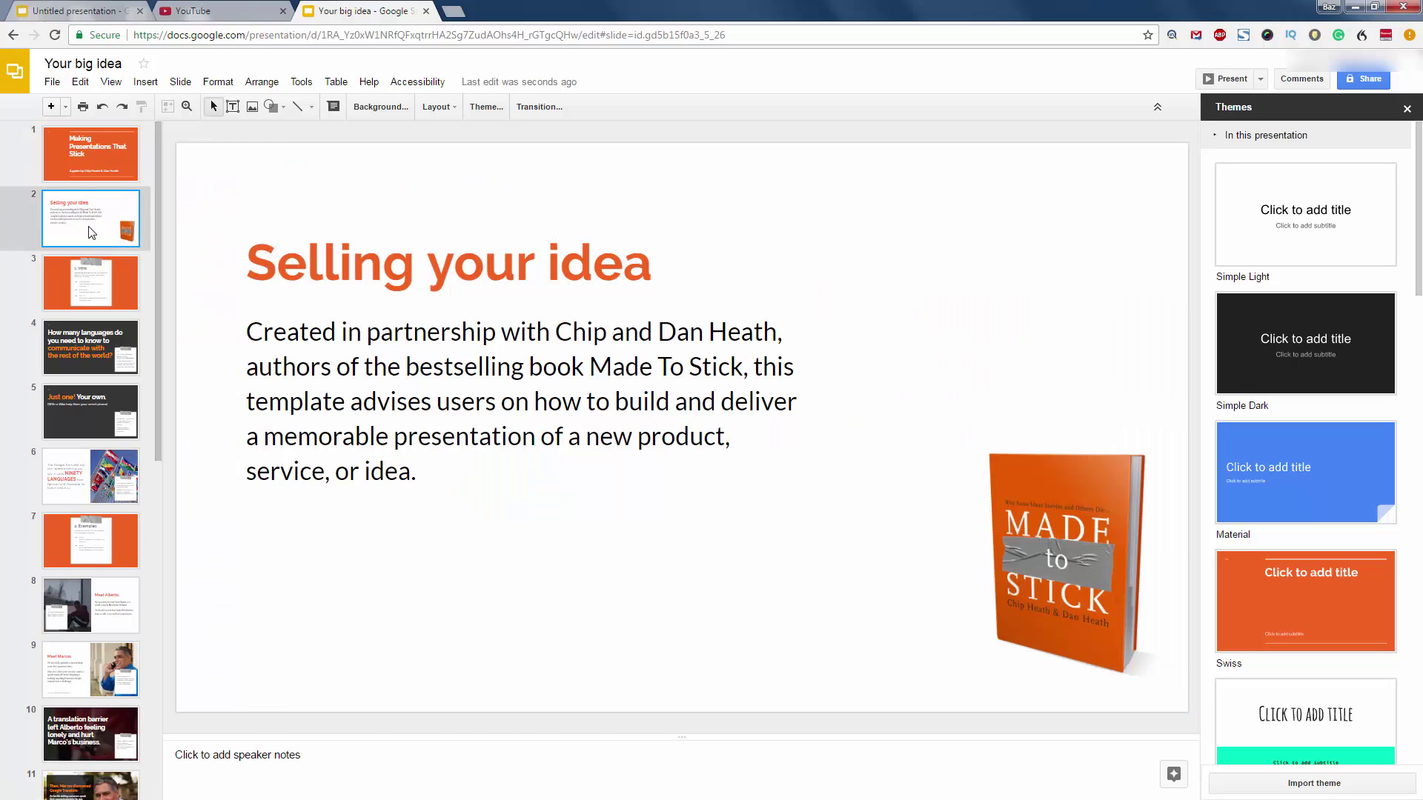
drag(1043, 520, 921, 333)
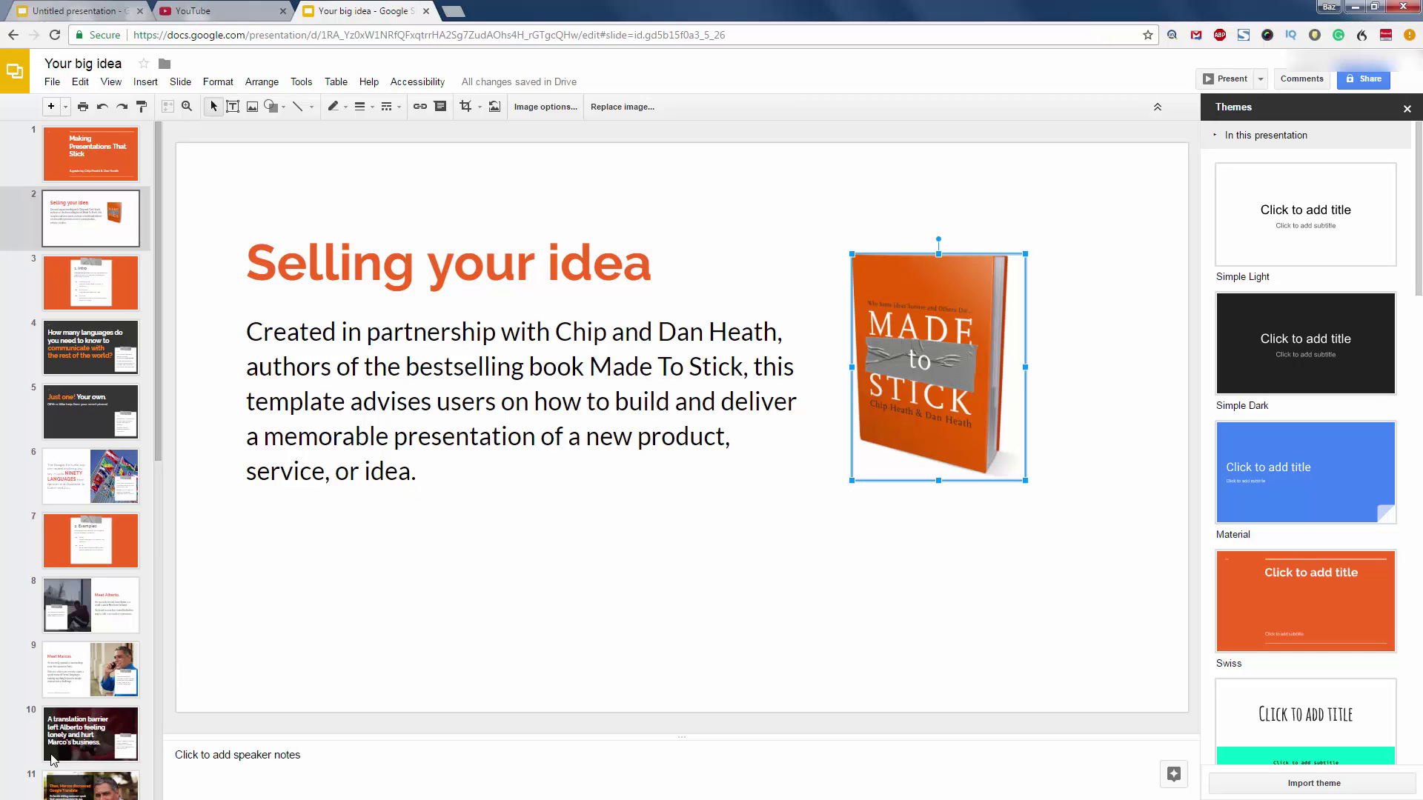
click(72, 741)
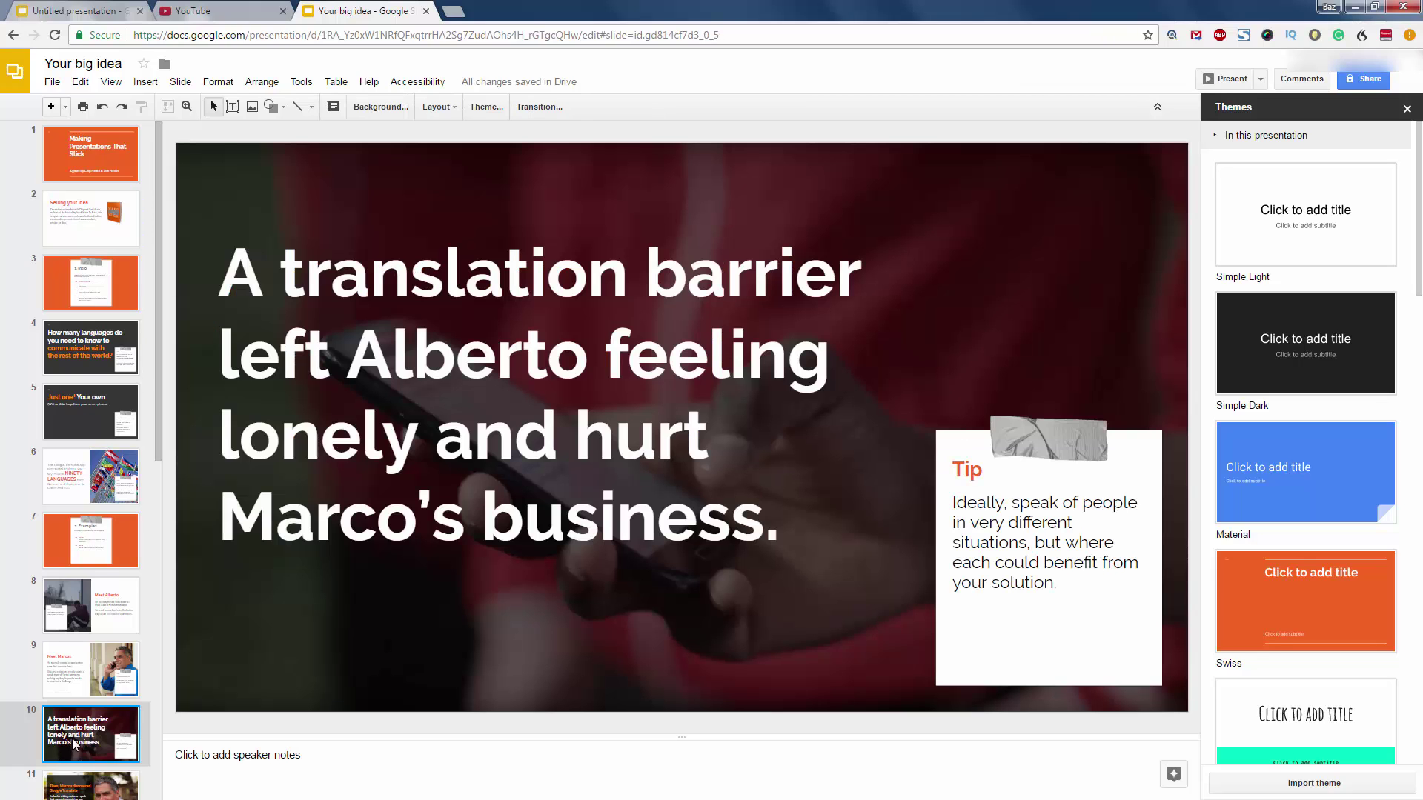
scroll(76, 735, down, 3)
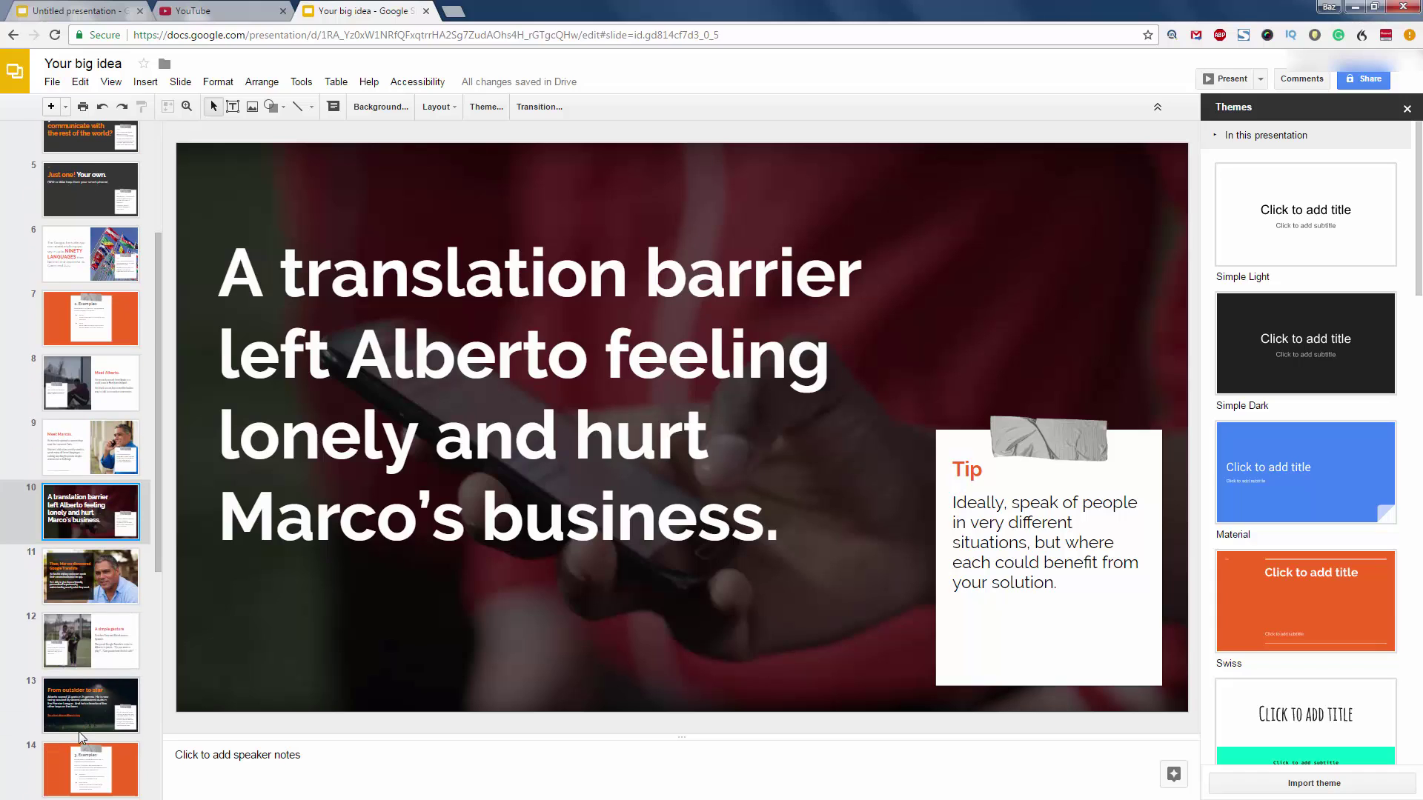
click(108, 551)
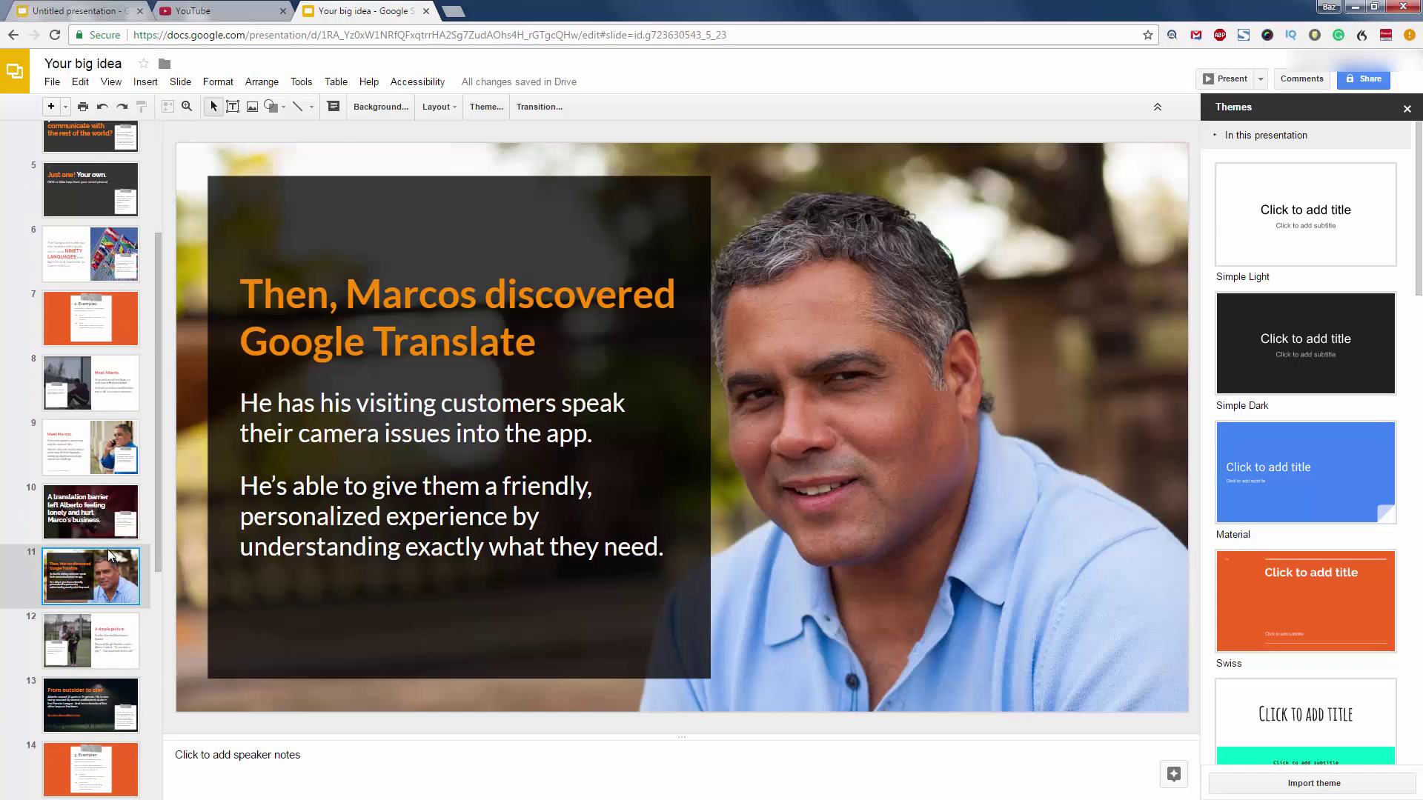
click(87, 705)
scroll(87, 707, down, 3)
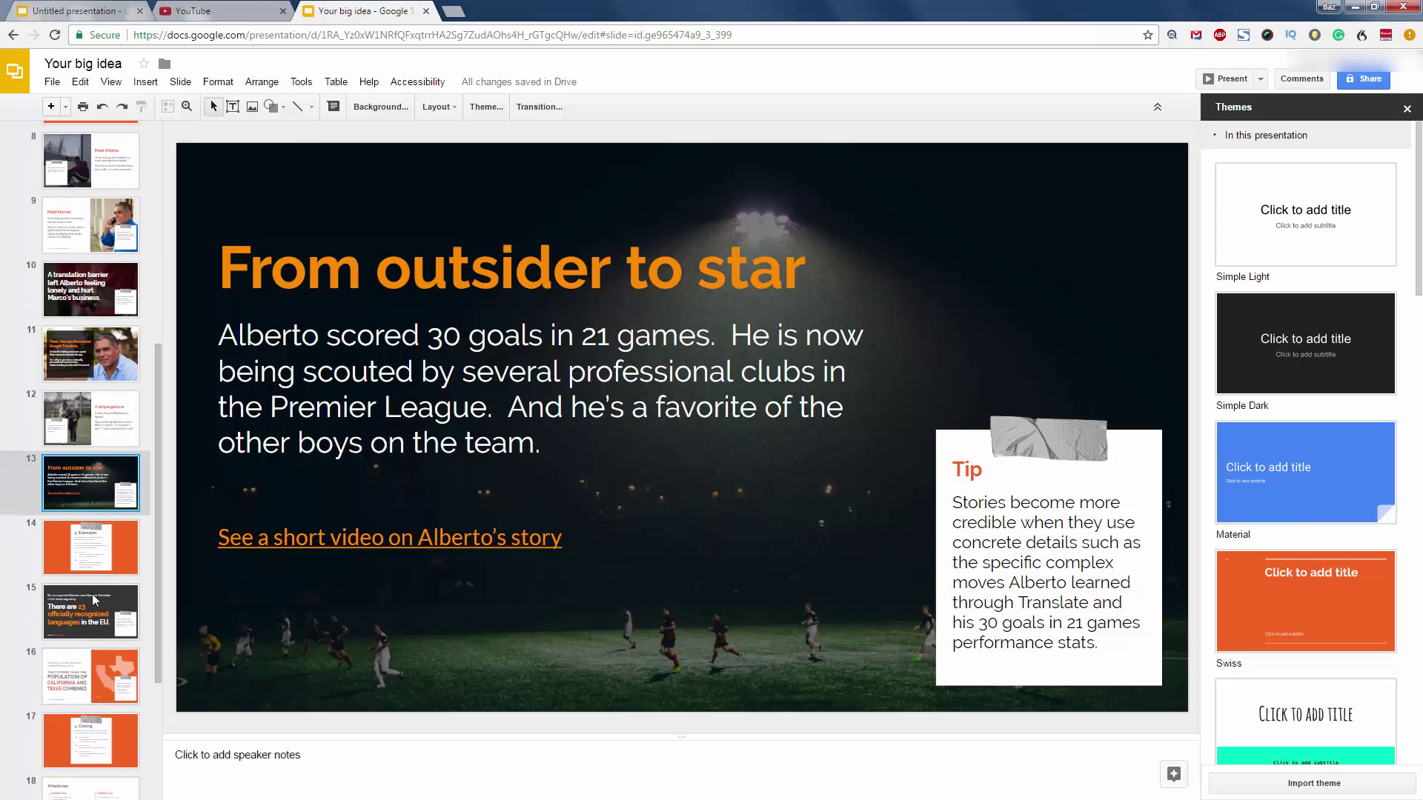
click(102, 557)
click(1309, 343)
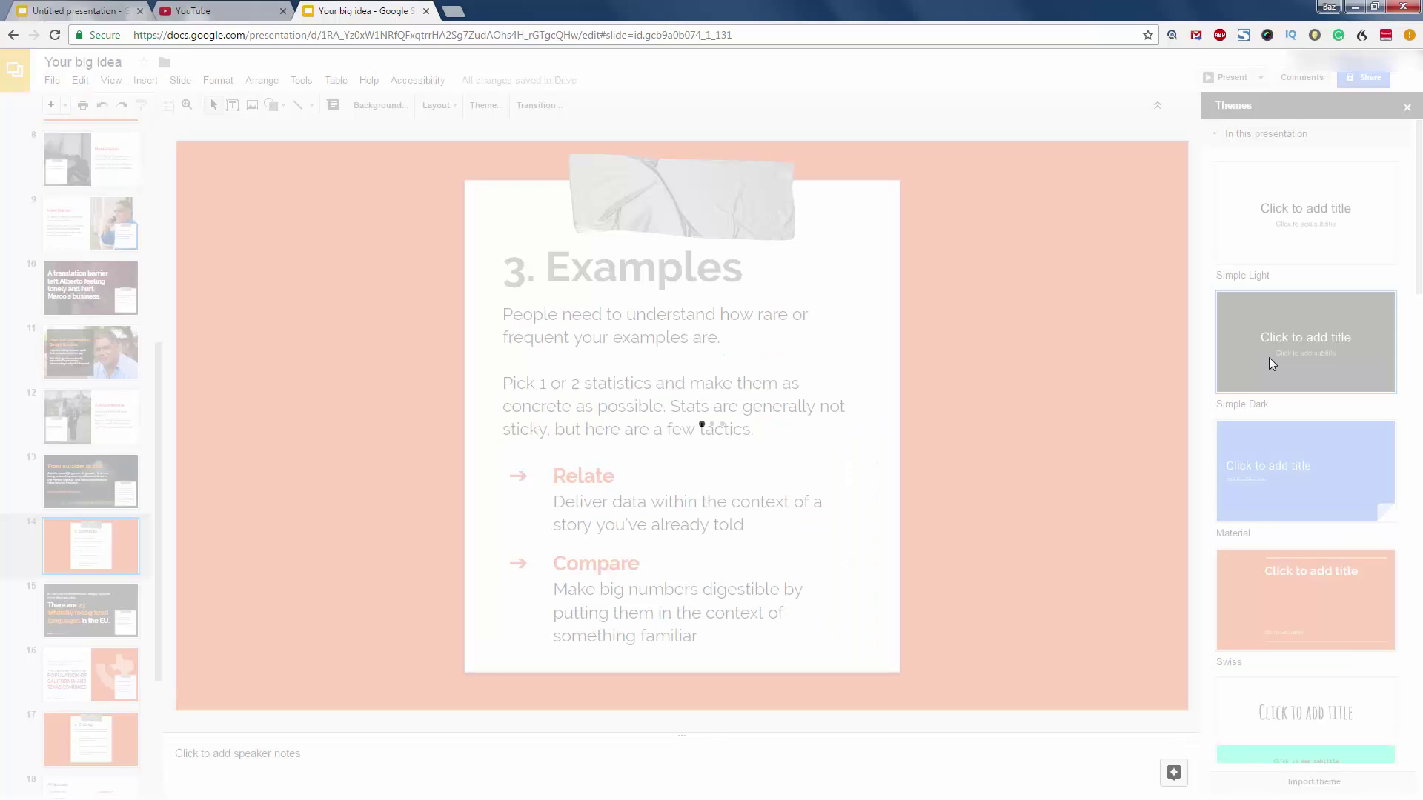
Step: Try the Swiss and Coral themes, then settle on the orange Swiss theme
scroll(1283, 455, down, 2)
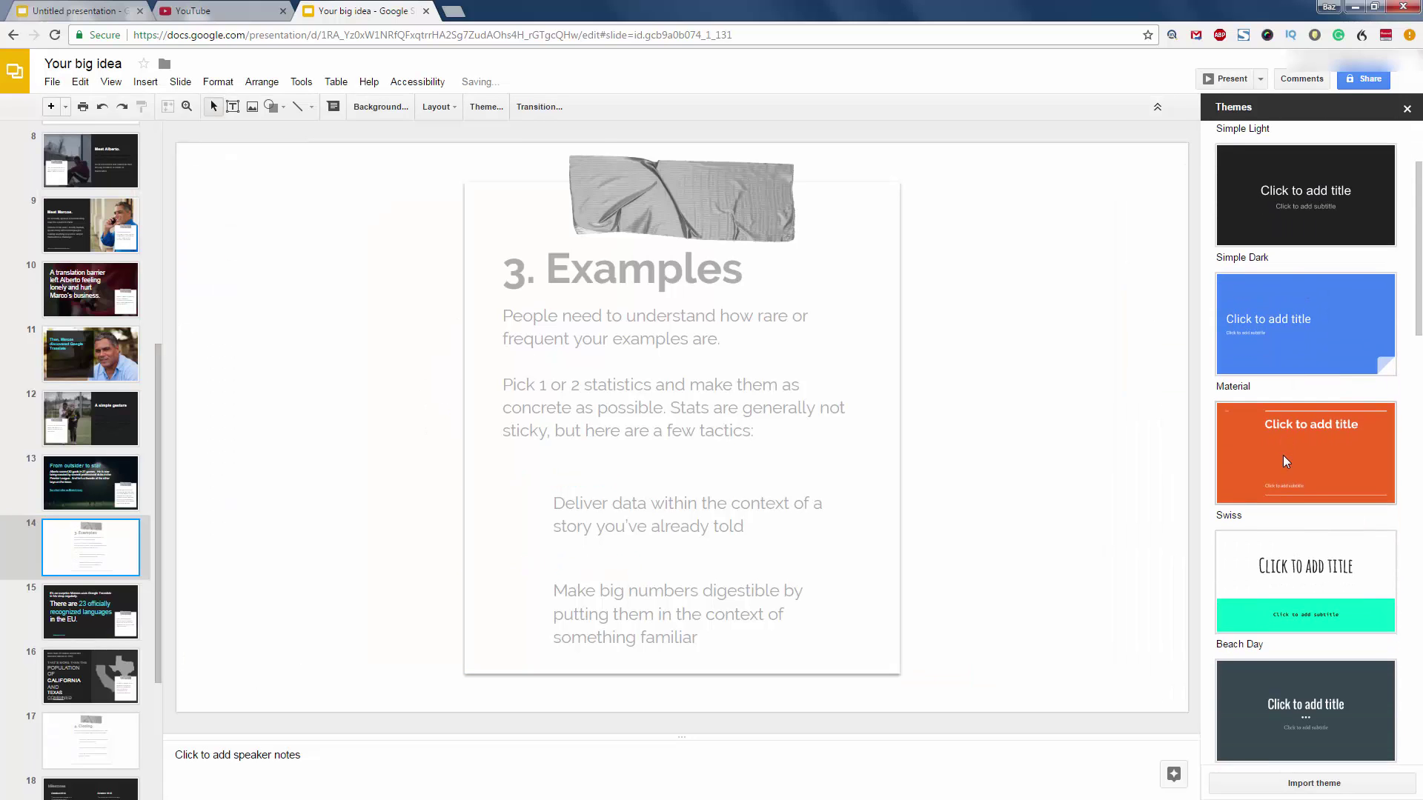
click(1283, 455)
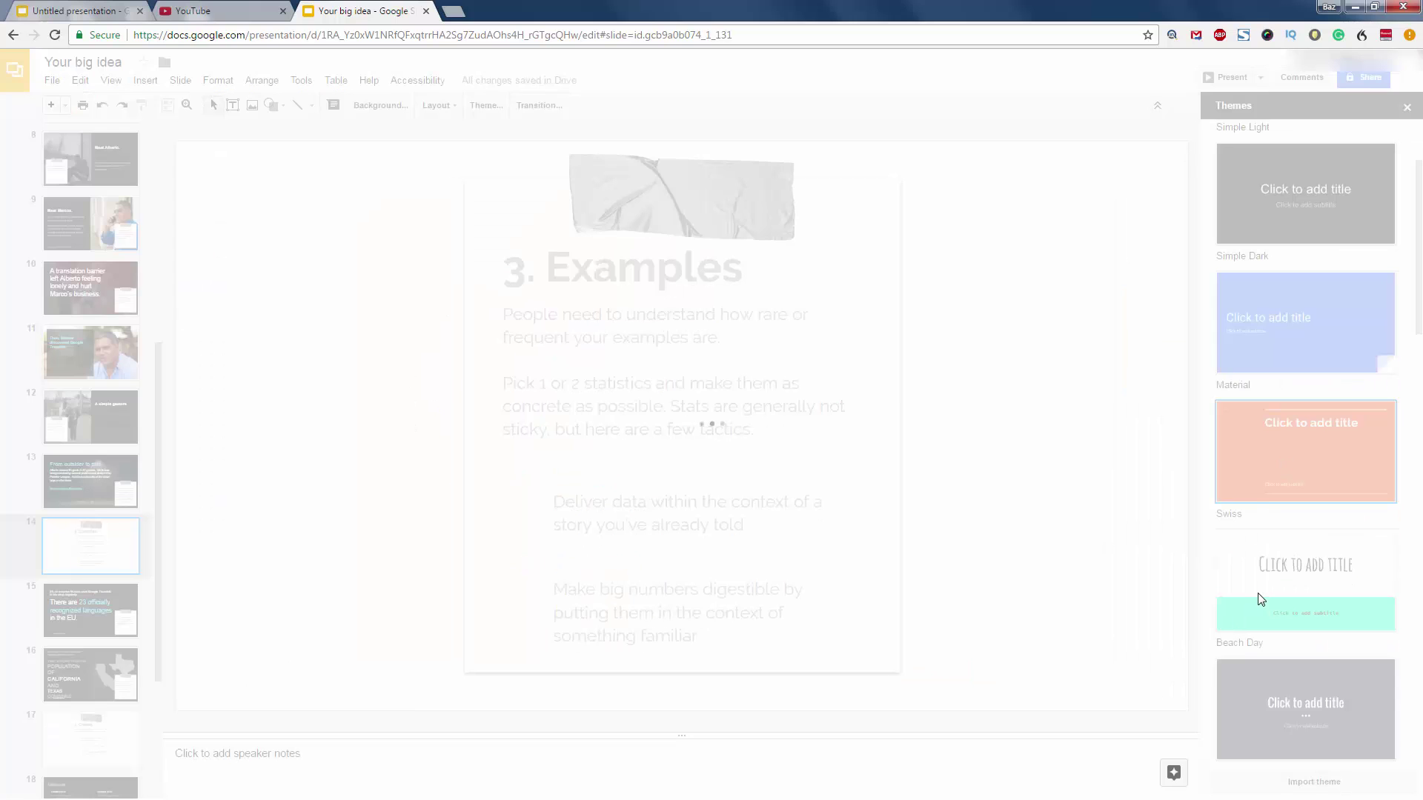
scroll(1263, 599, down, 4)
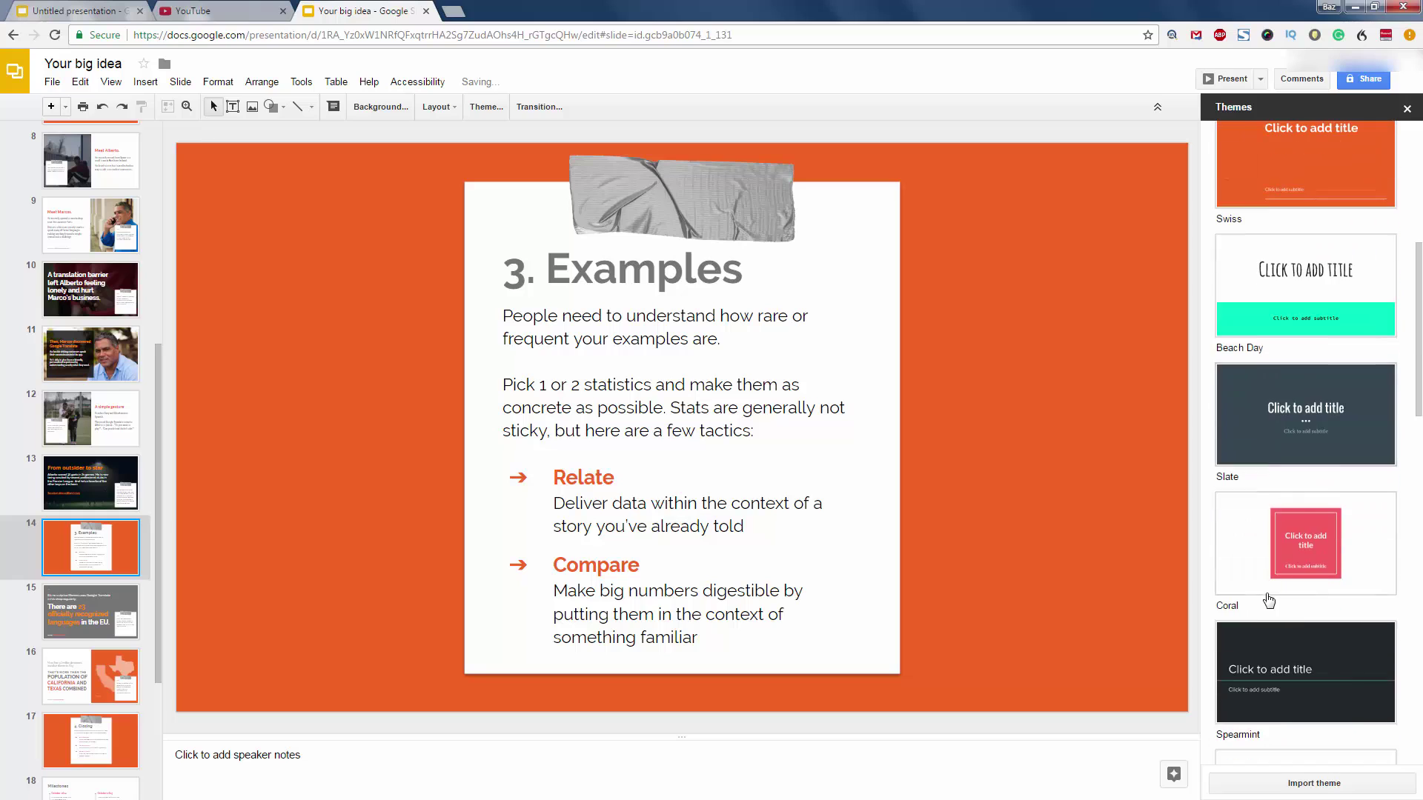
click(1293, 504)
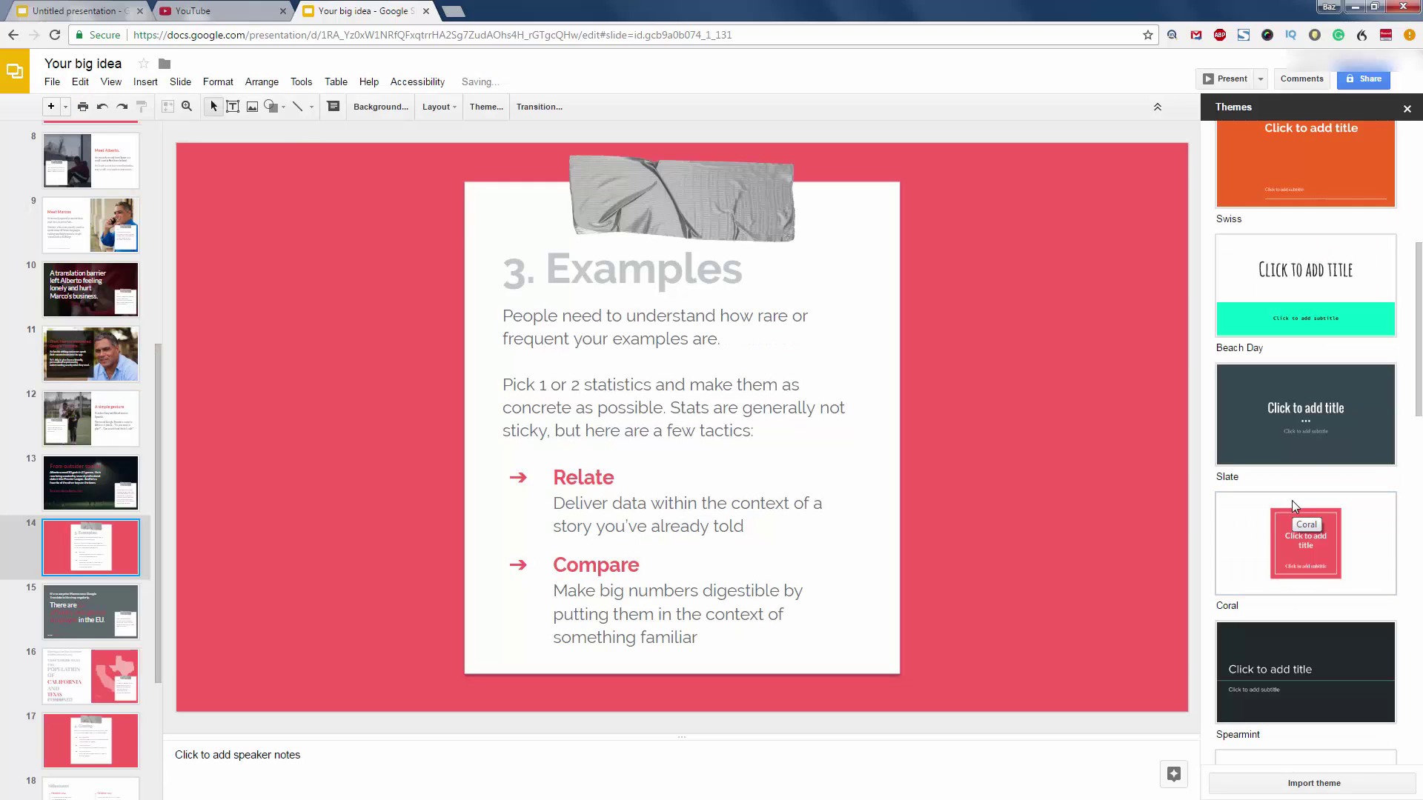
click(1290, 602)
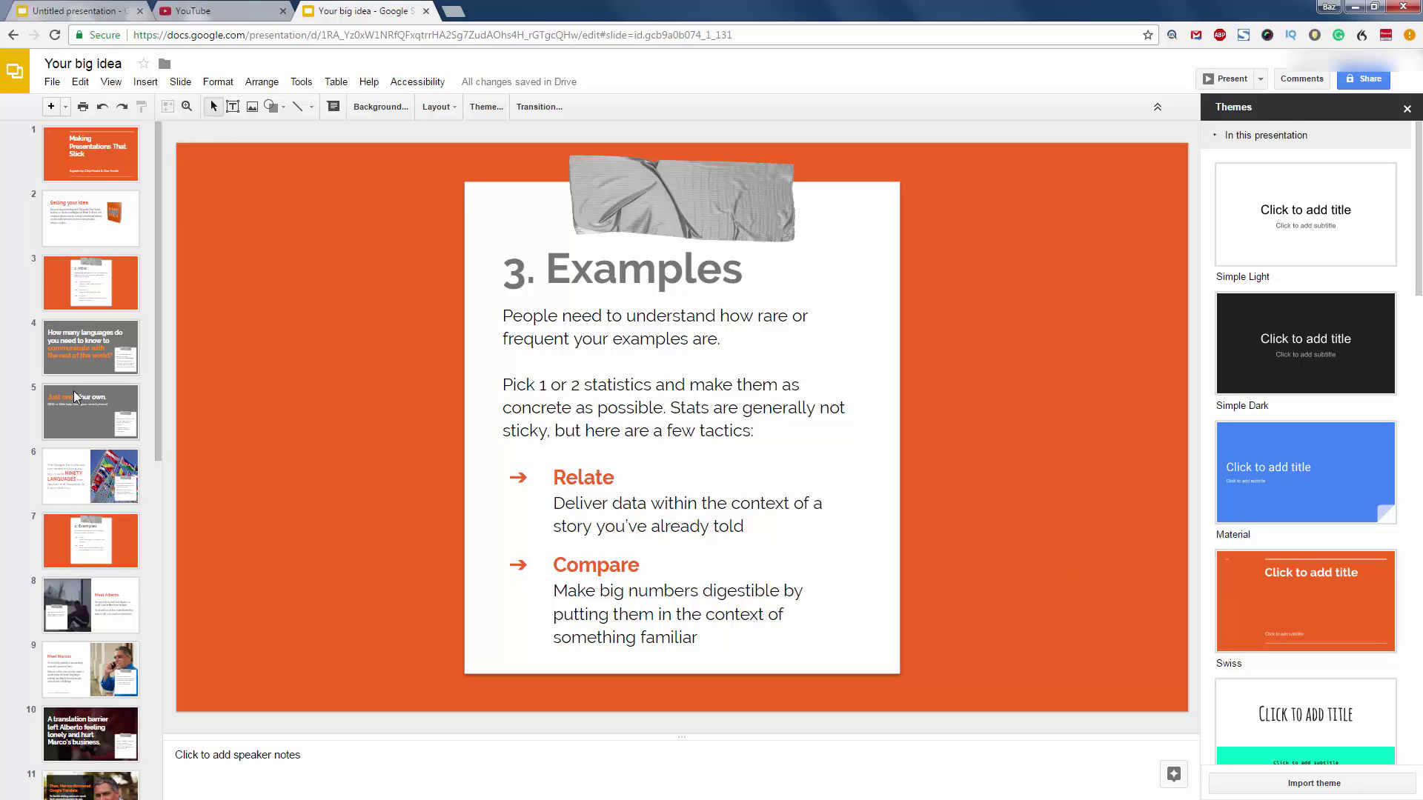
Step: Replace the title slide's heading with 'Free Online Photo Editor'
click(74, 159)
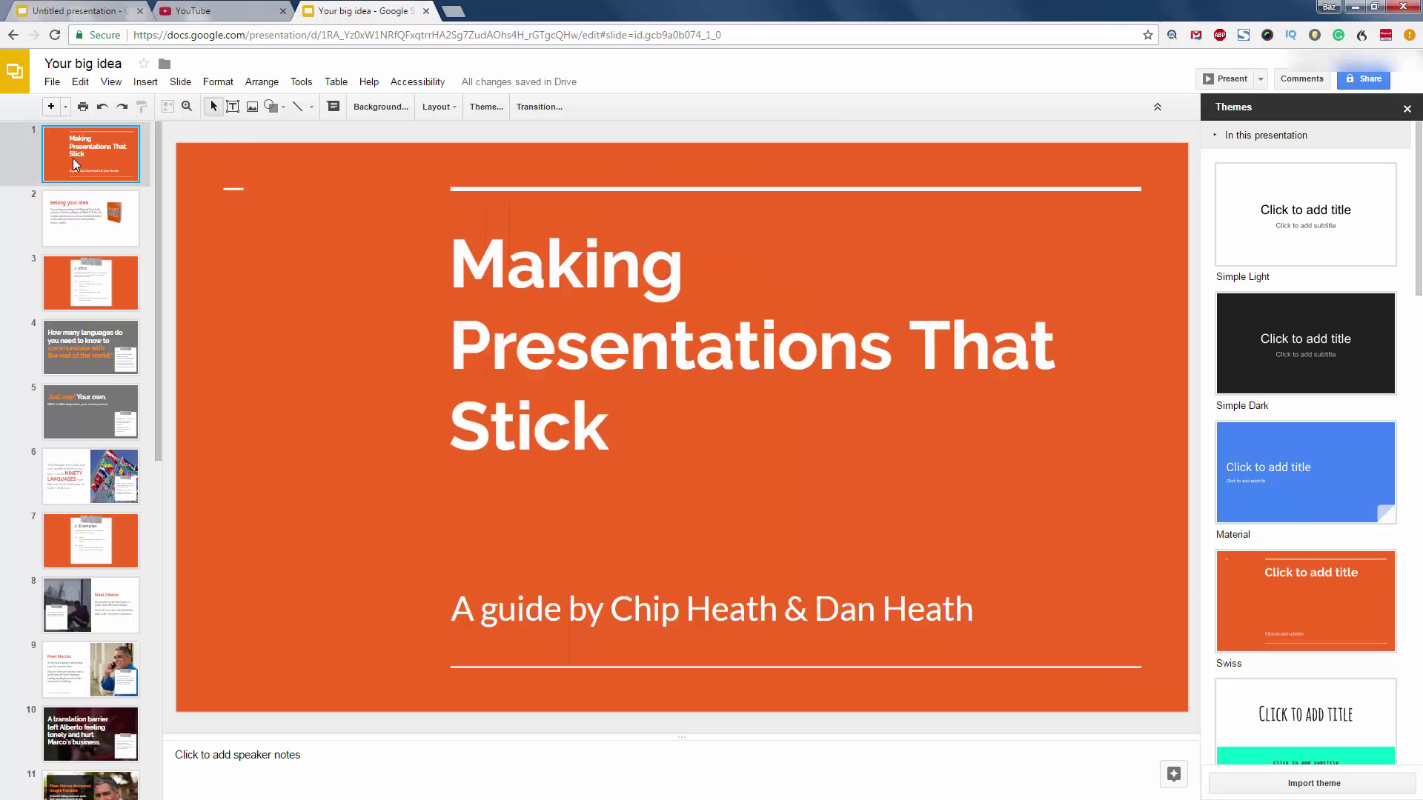
scroll(83, 519, down, 9)
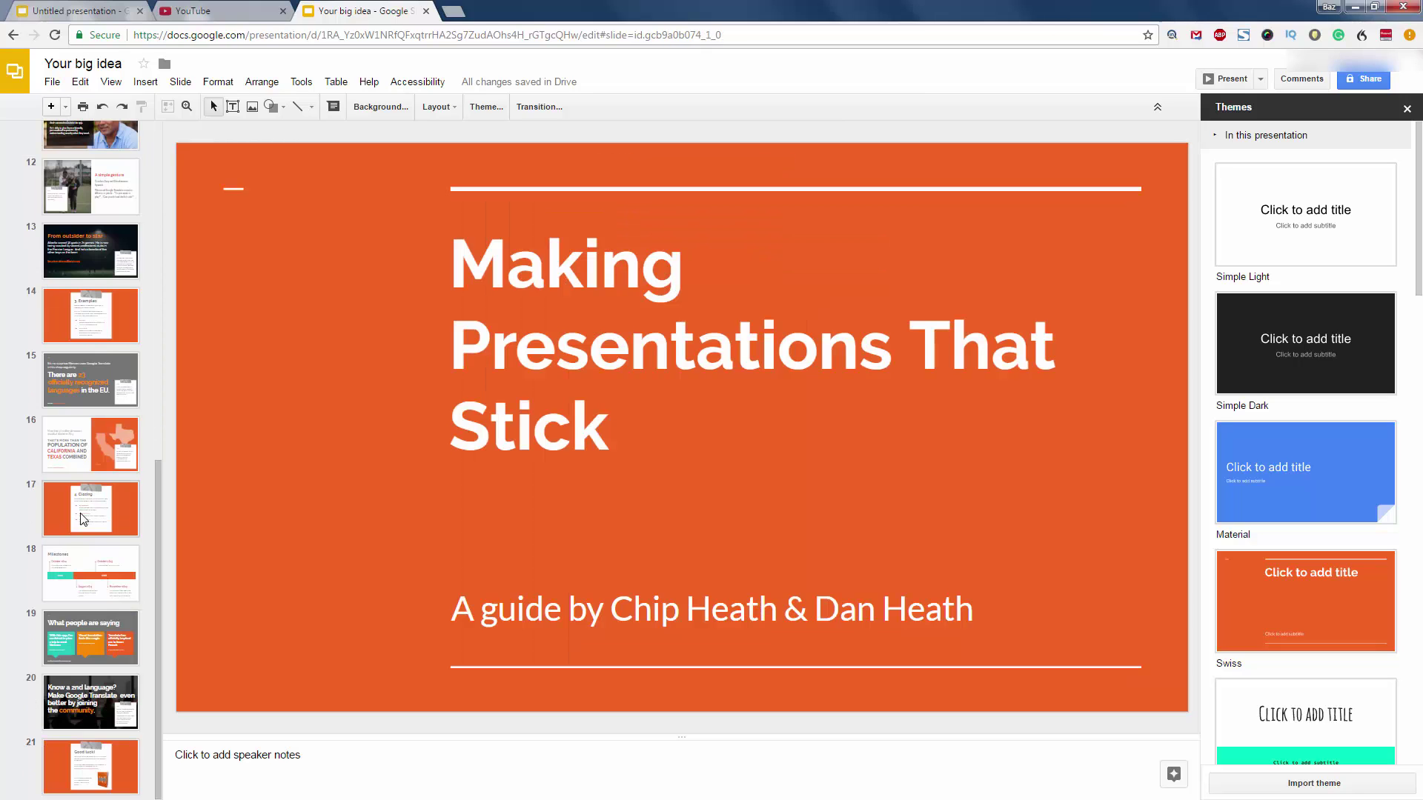
scroll(83, 520, up, 9)
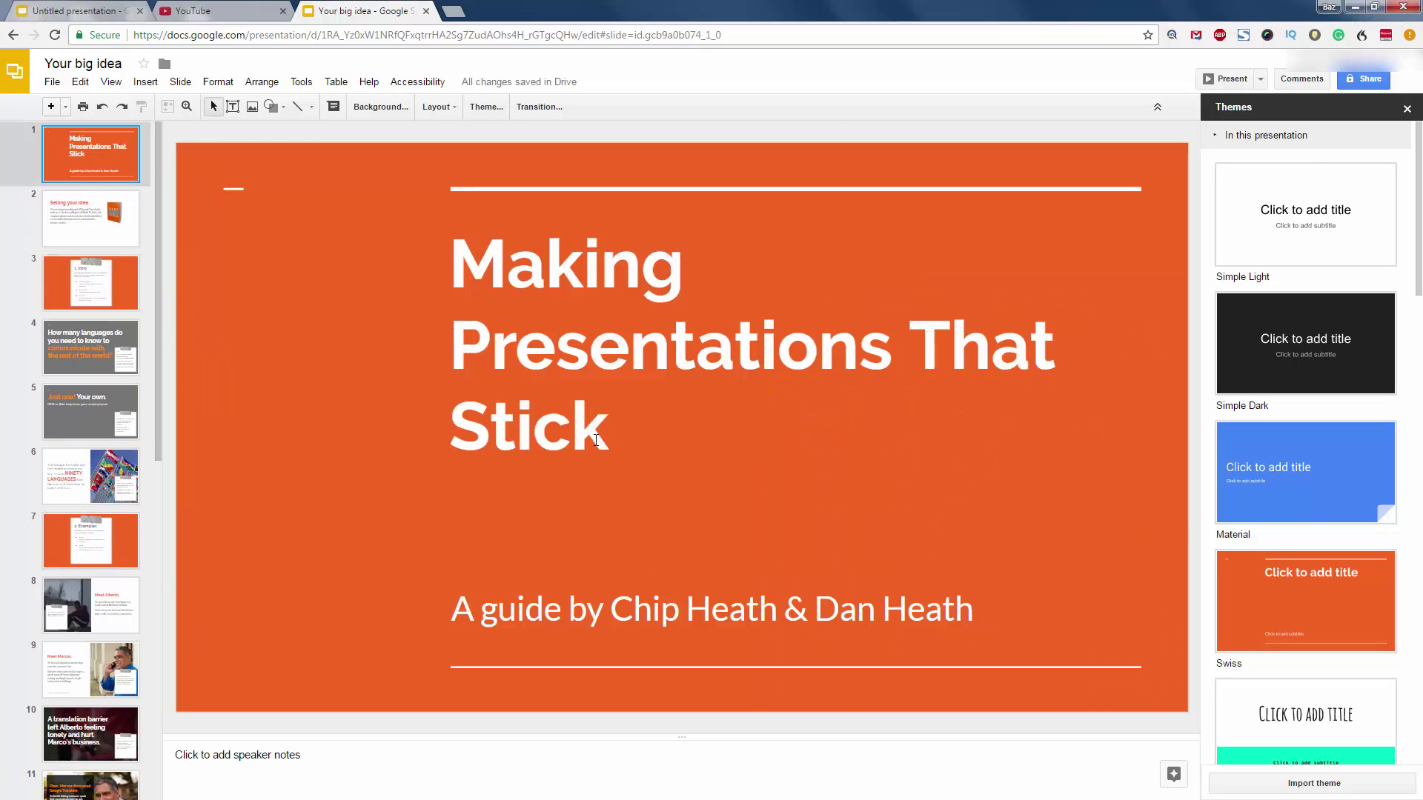
drag(694, 406, 455, 255)
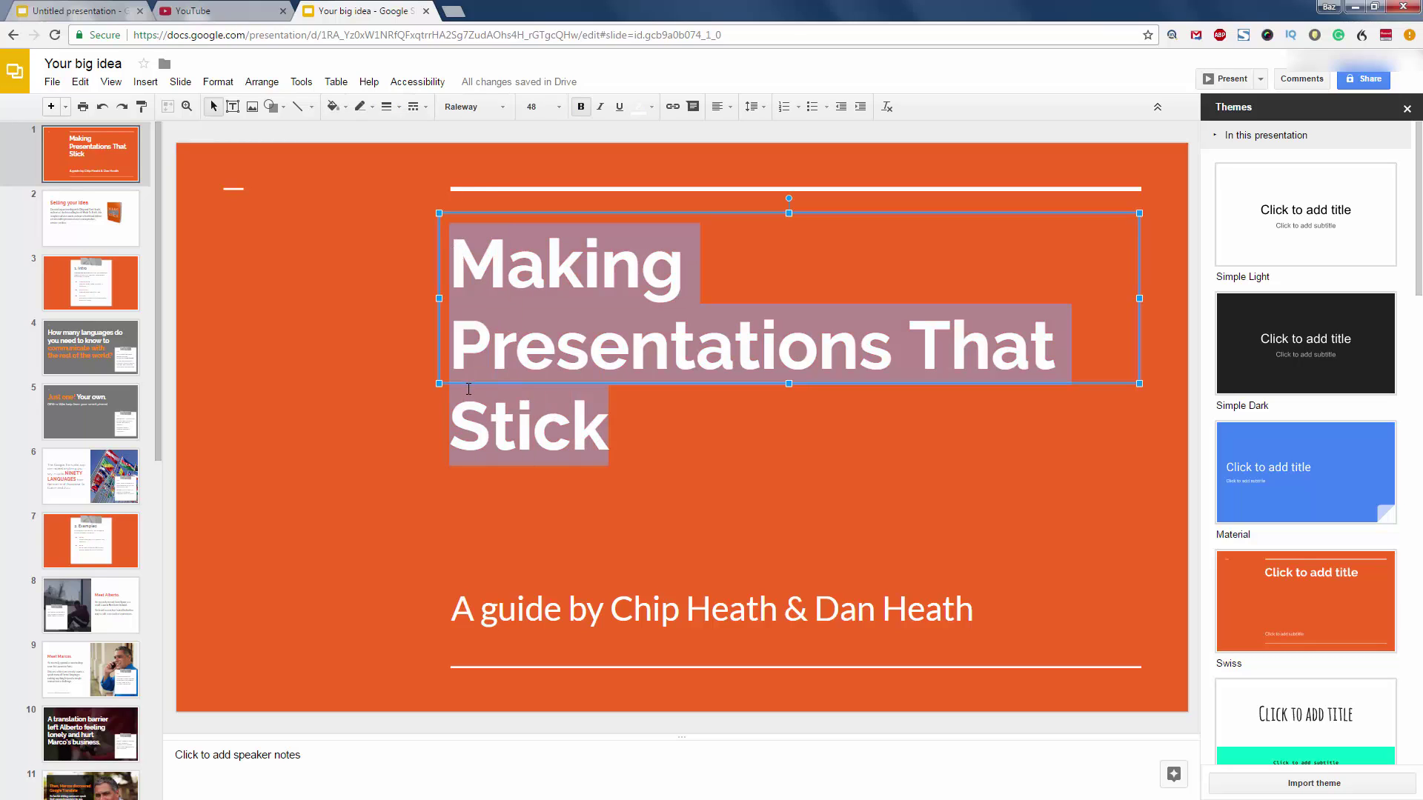
text(F)
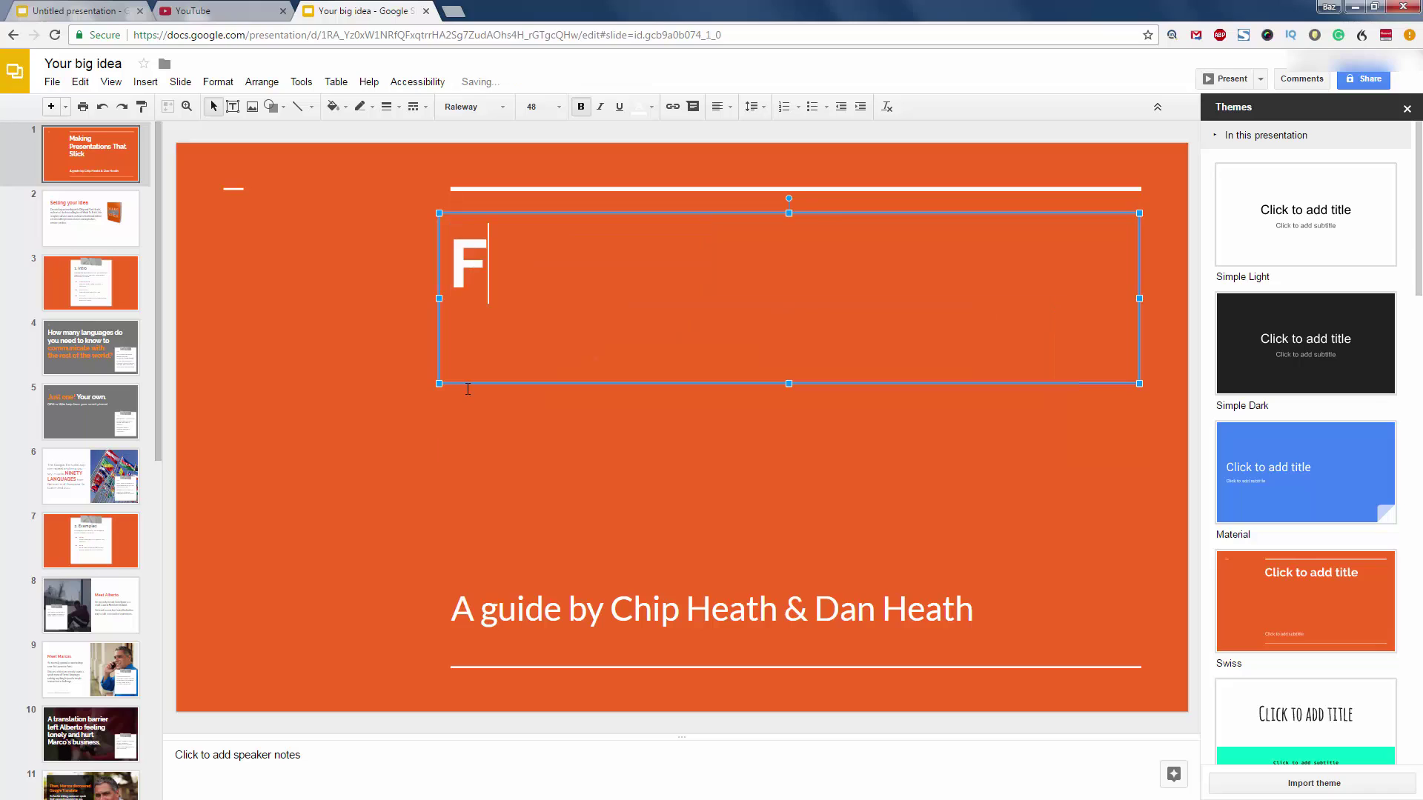
text(ree O)
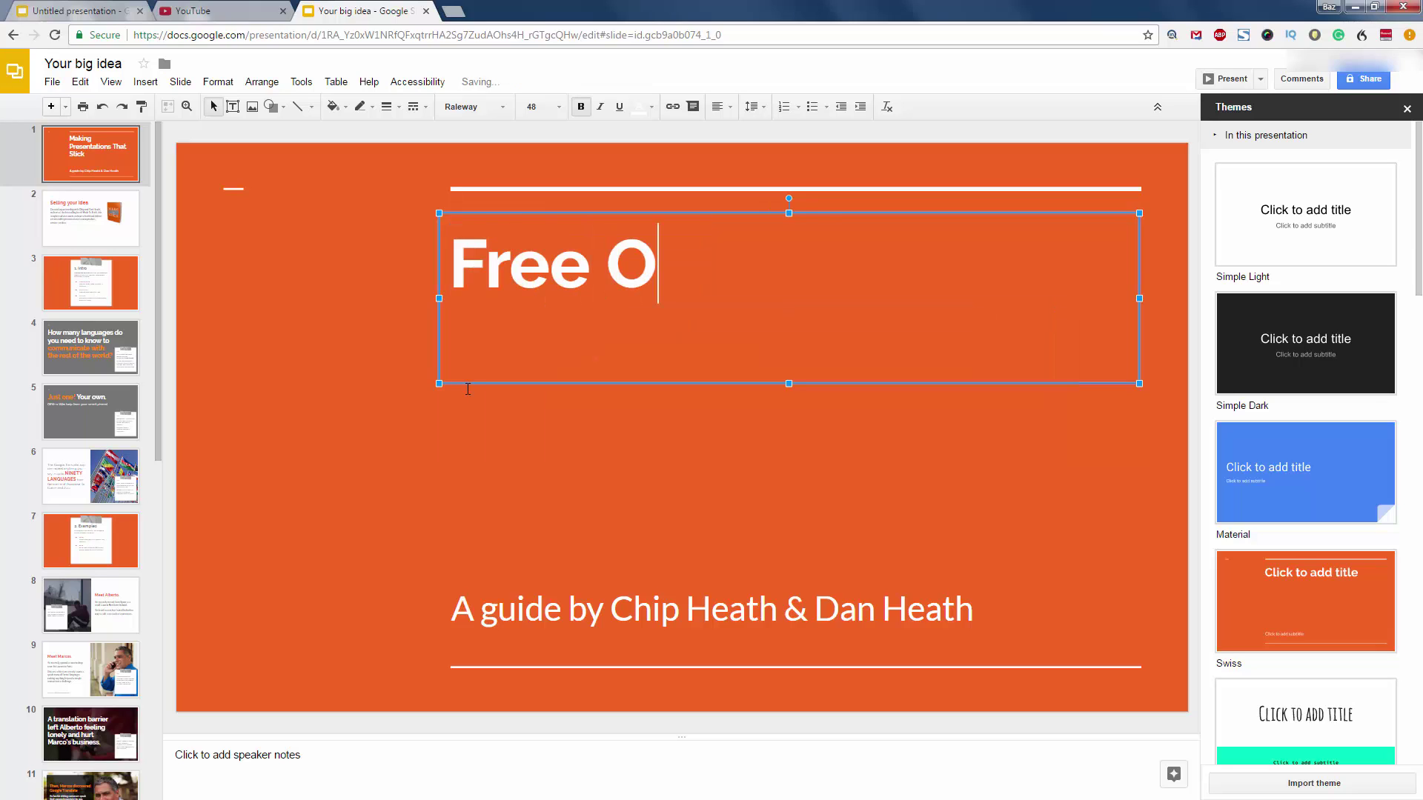
text(nline )
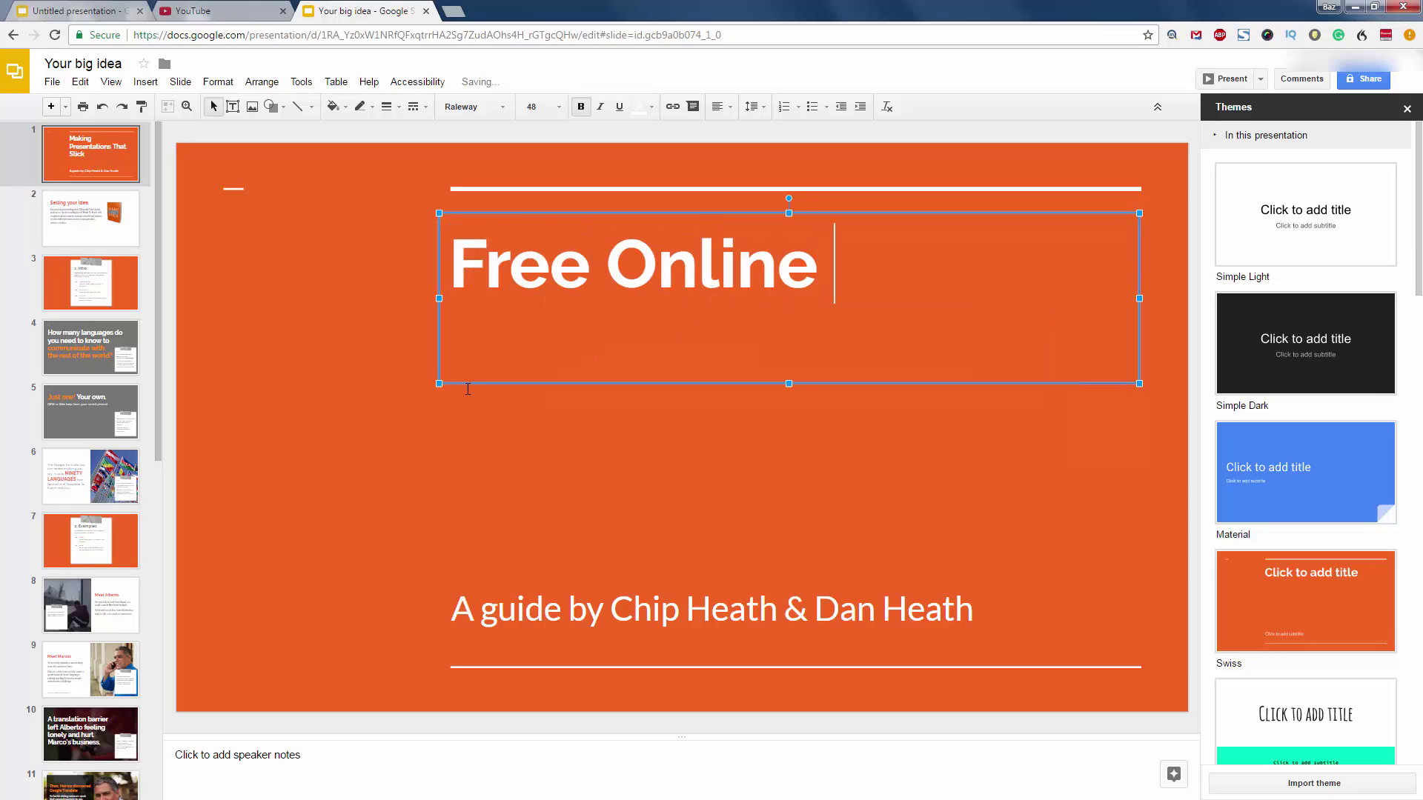
text(Photo )
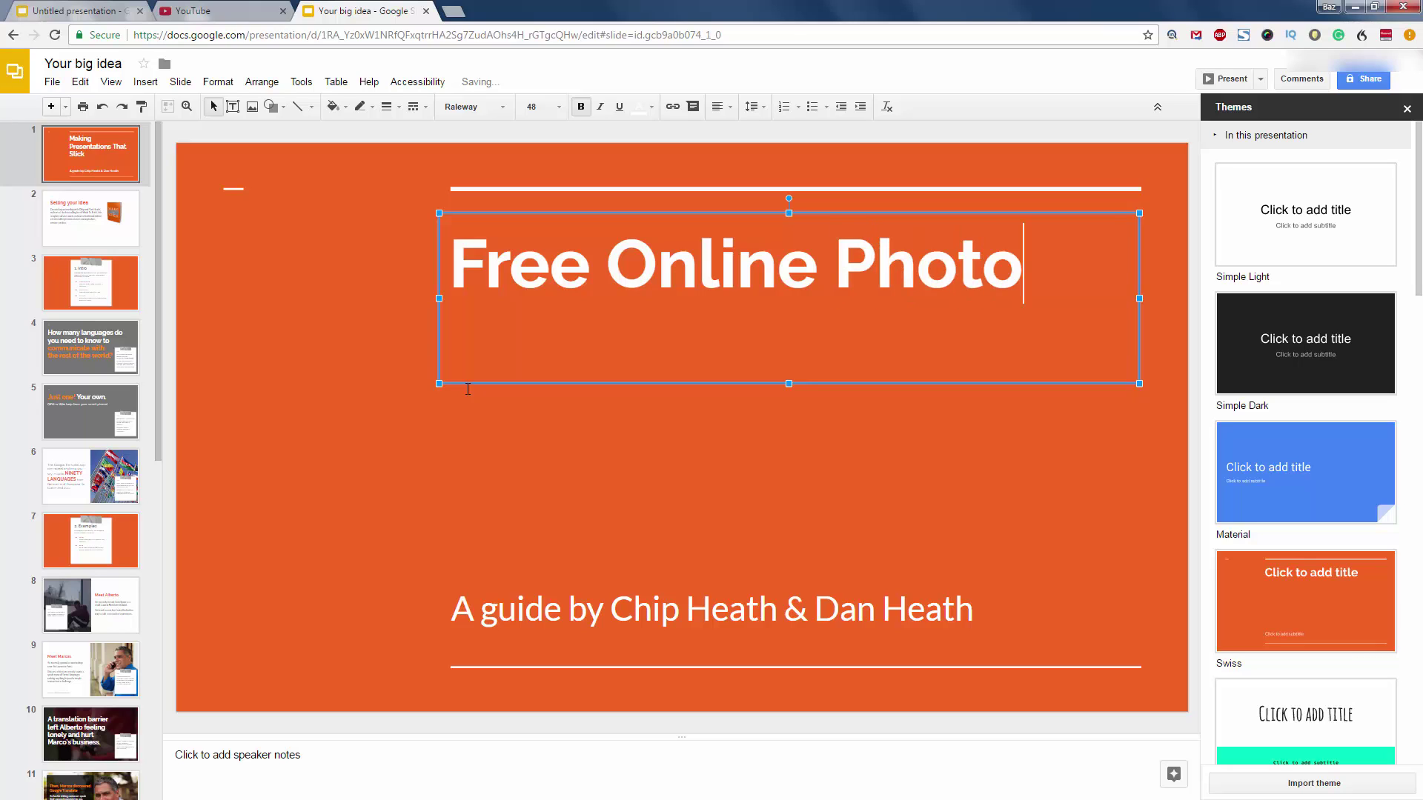
text(Editor)
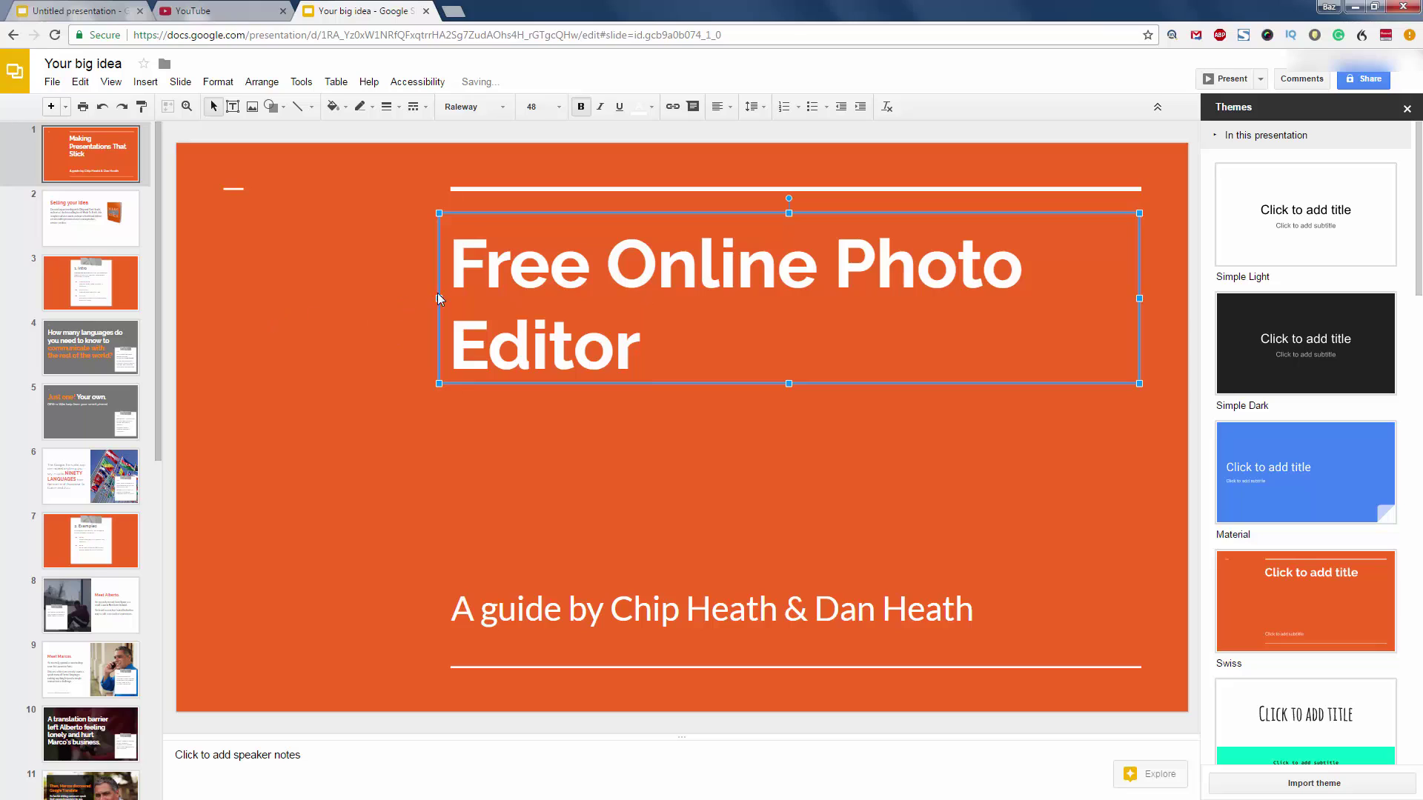
Step: Widen the title box, break the line before 'Photo', and set the title to 72 pt
drag(439, 298, 419, 298)
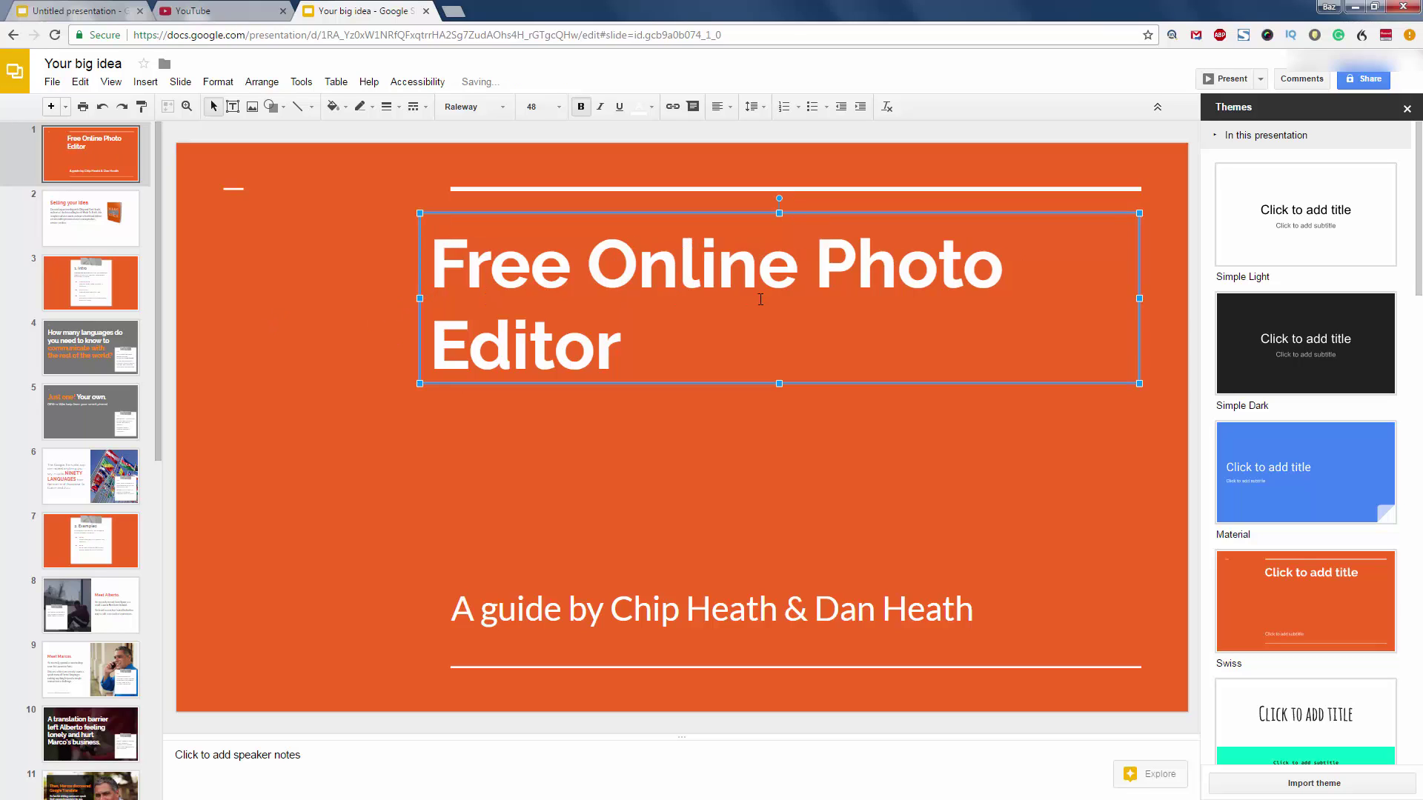
click(811, 285)
key(Return)
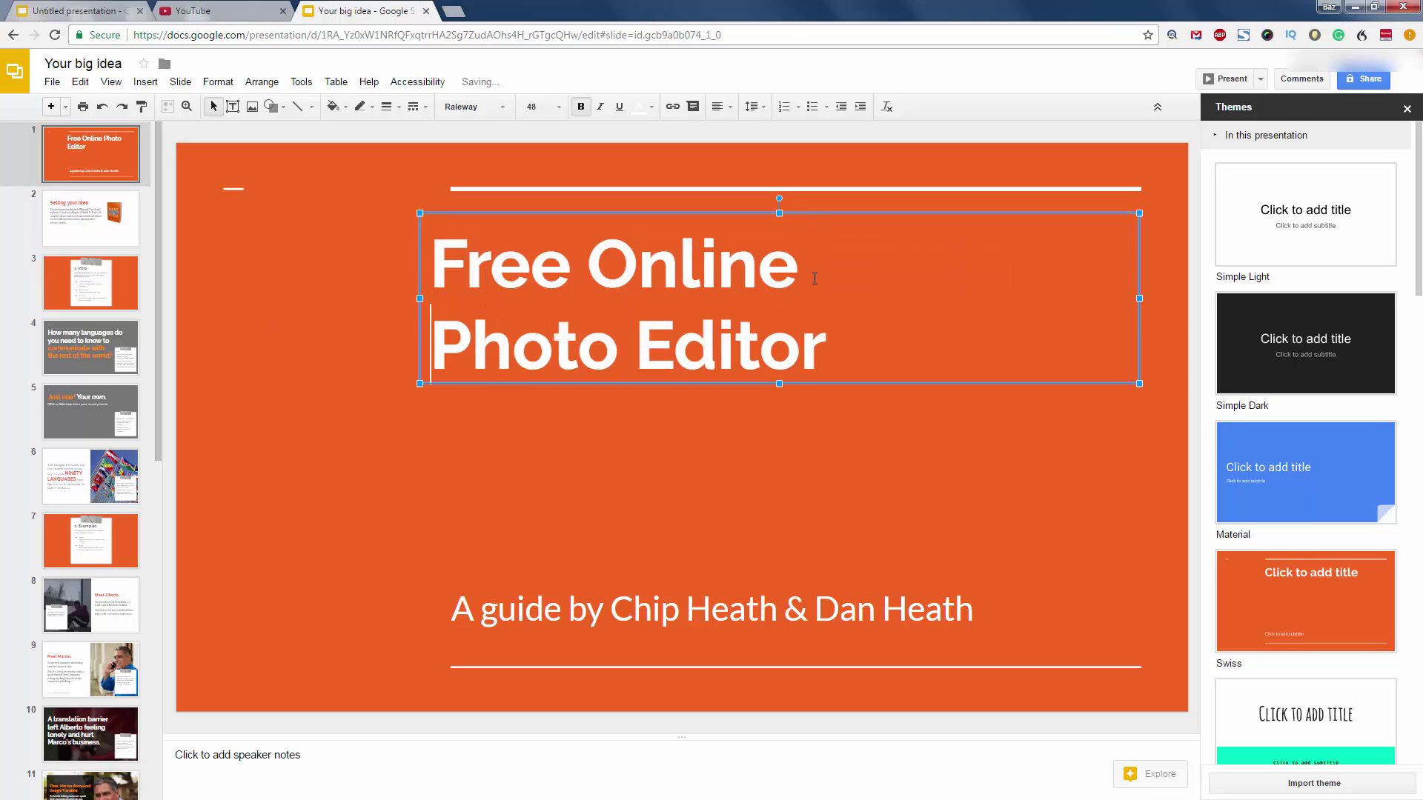
drag(850, 343, 426, 234)
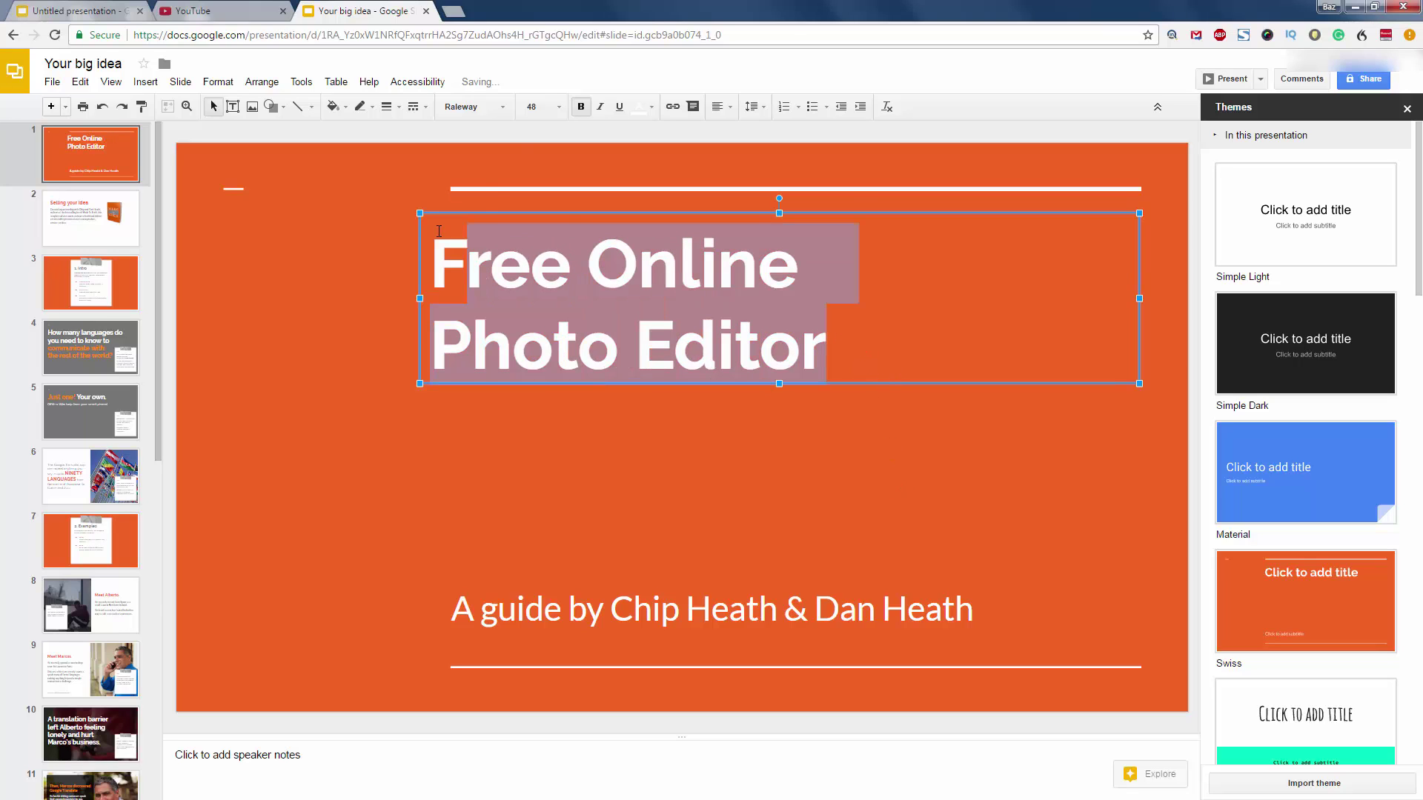
click(560, 106)
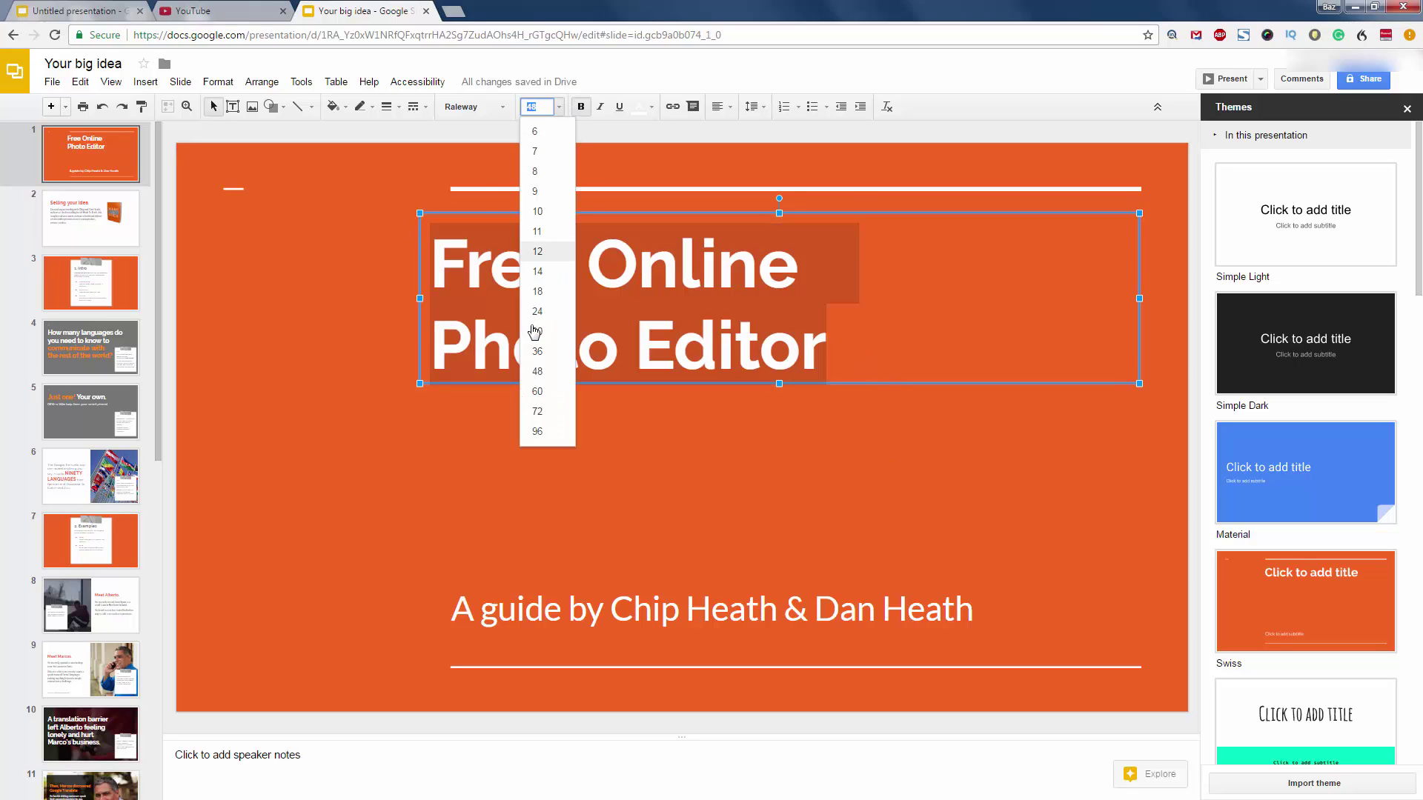
click(541, 392)
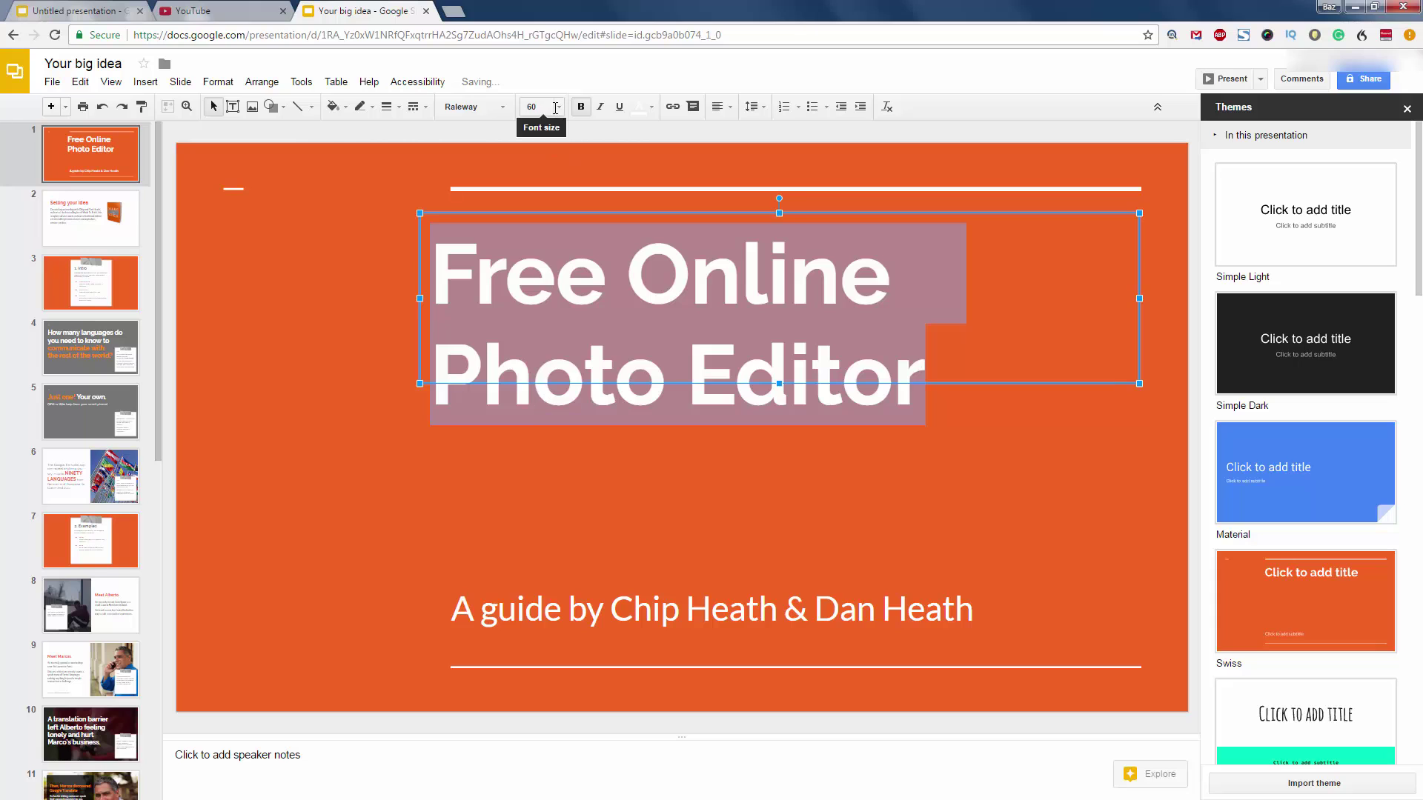
click(545, 106)
click(541, 411)
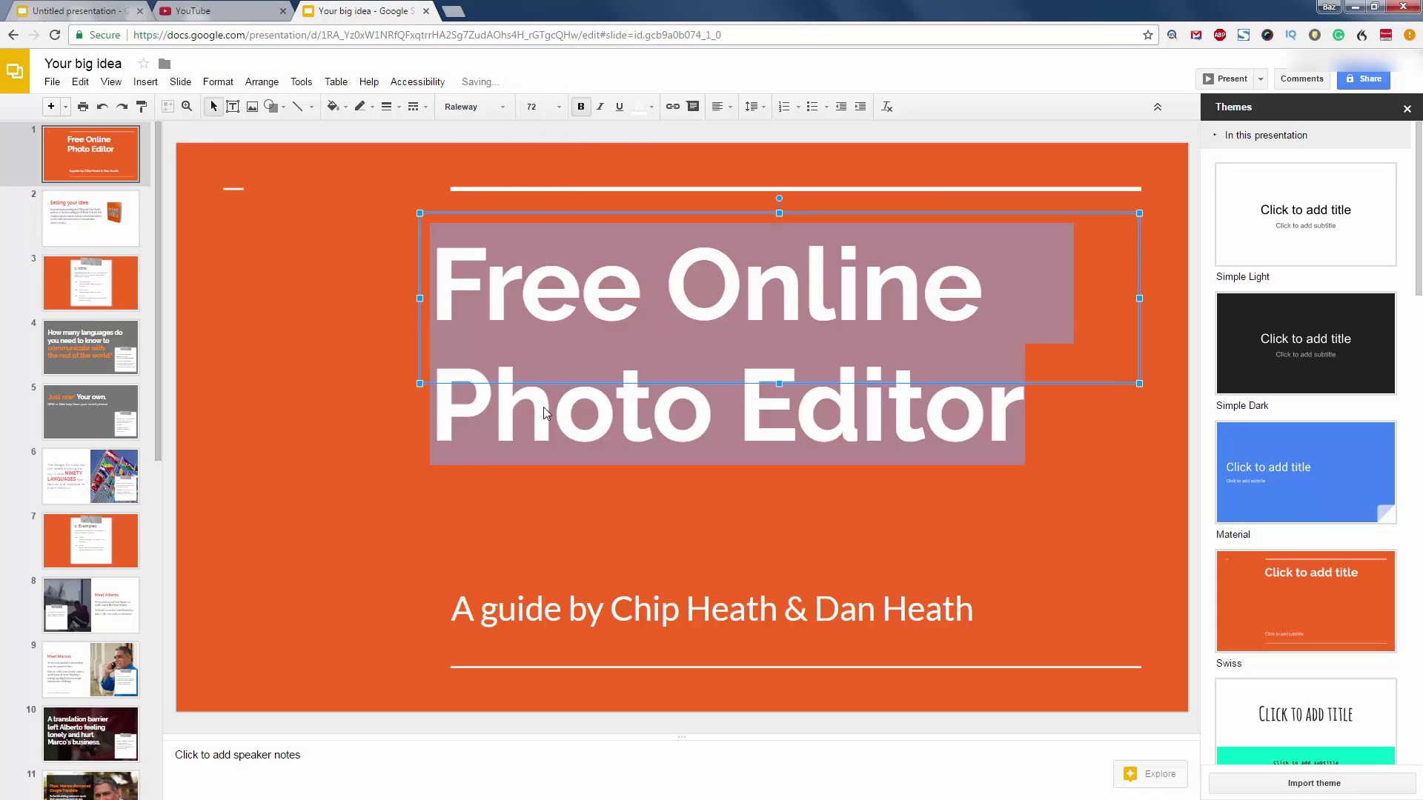
drag(569, 212, 597, 210)
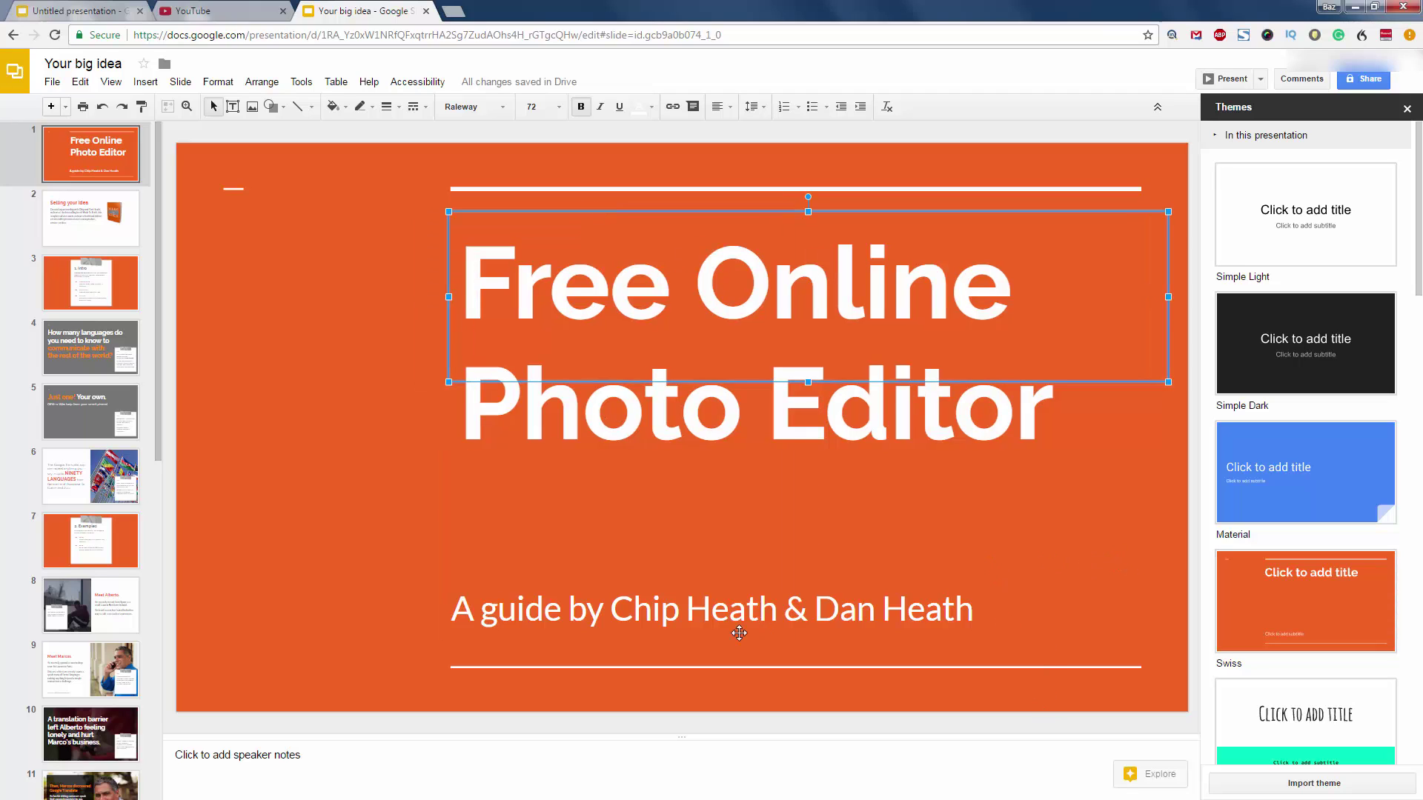
Step: Replace the author credit subtitle with 'Photoshop Alternative'
click(745, 609)
drag(972, 609, 439, 609)
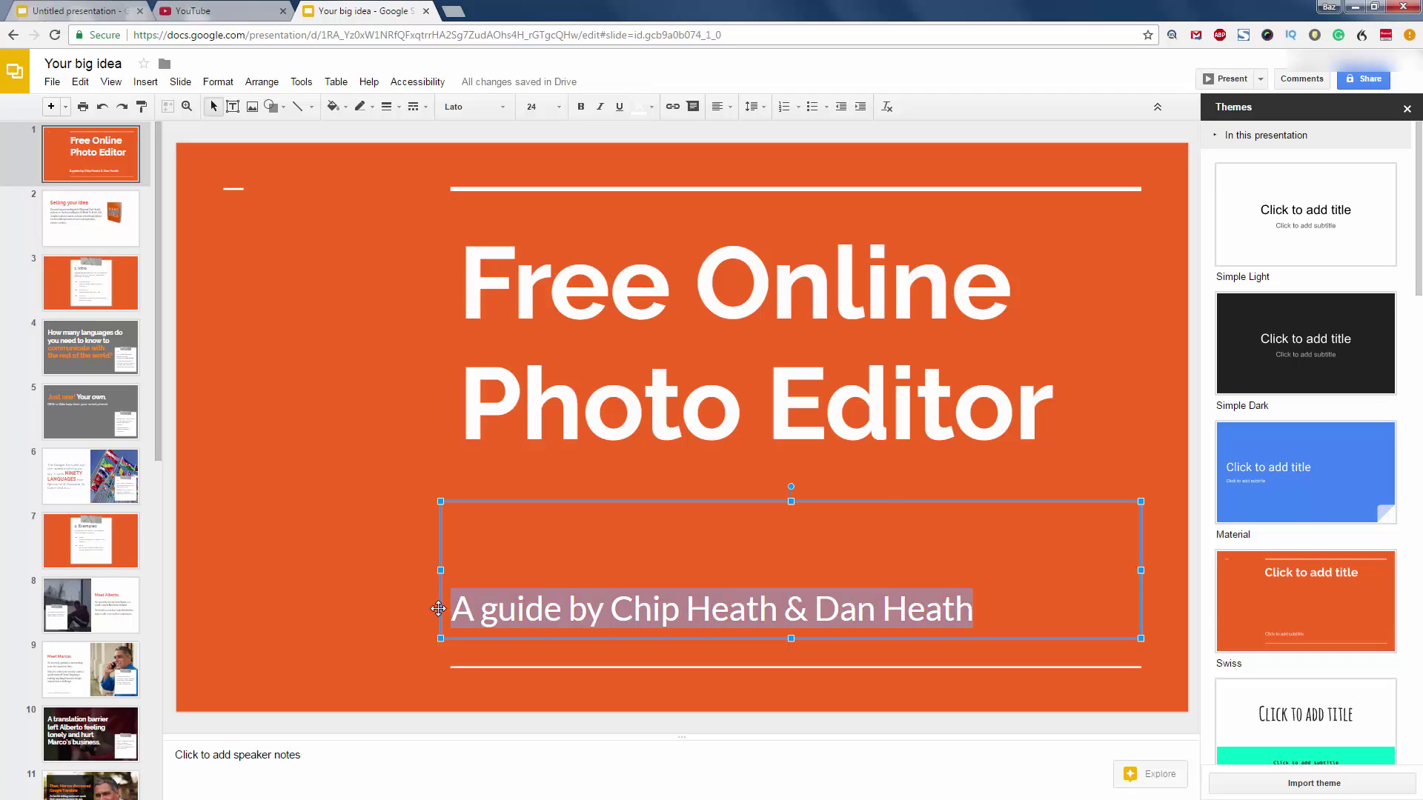
text(Ad)
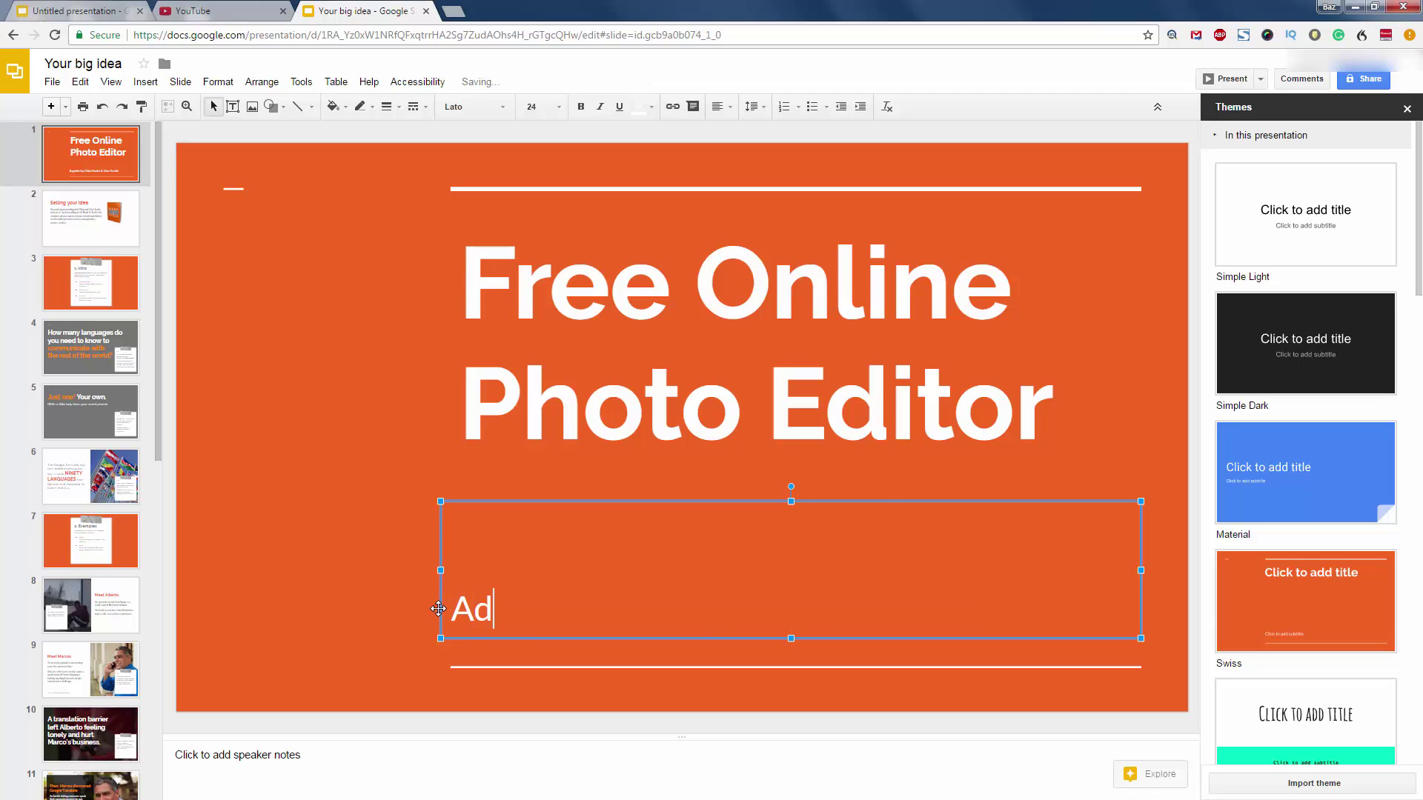
key(BackSpace)
key(BackSpace)
text(Photoshop)
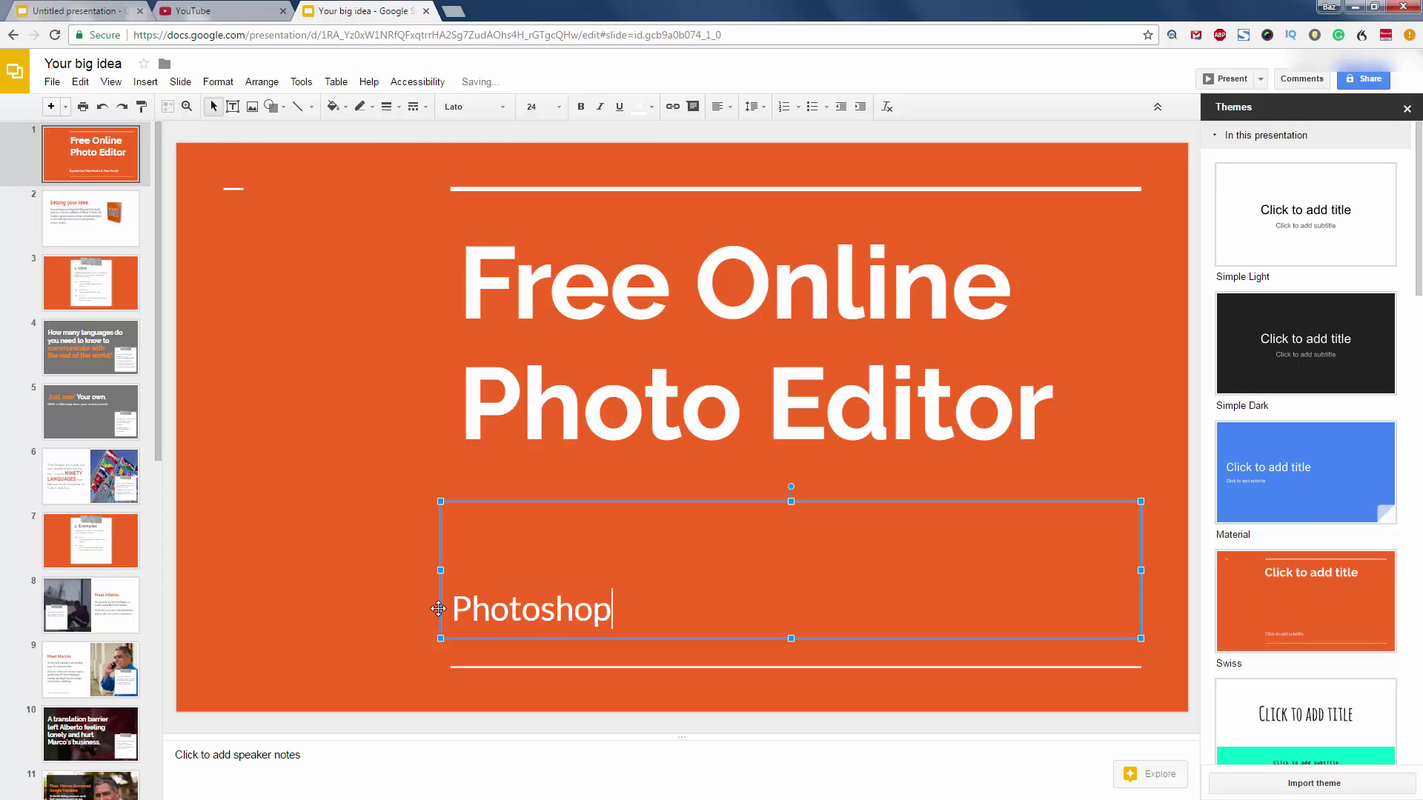
text( Alternati)
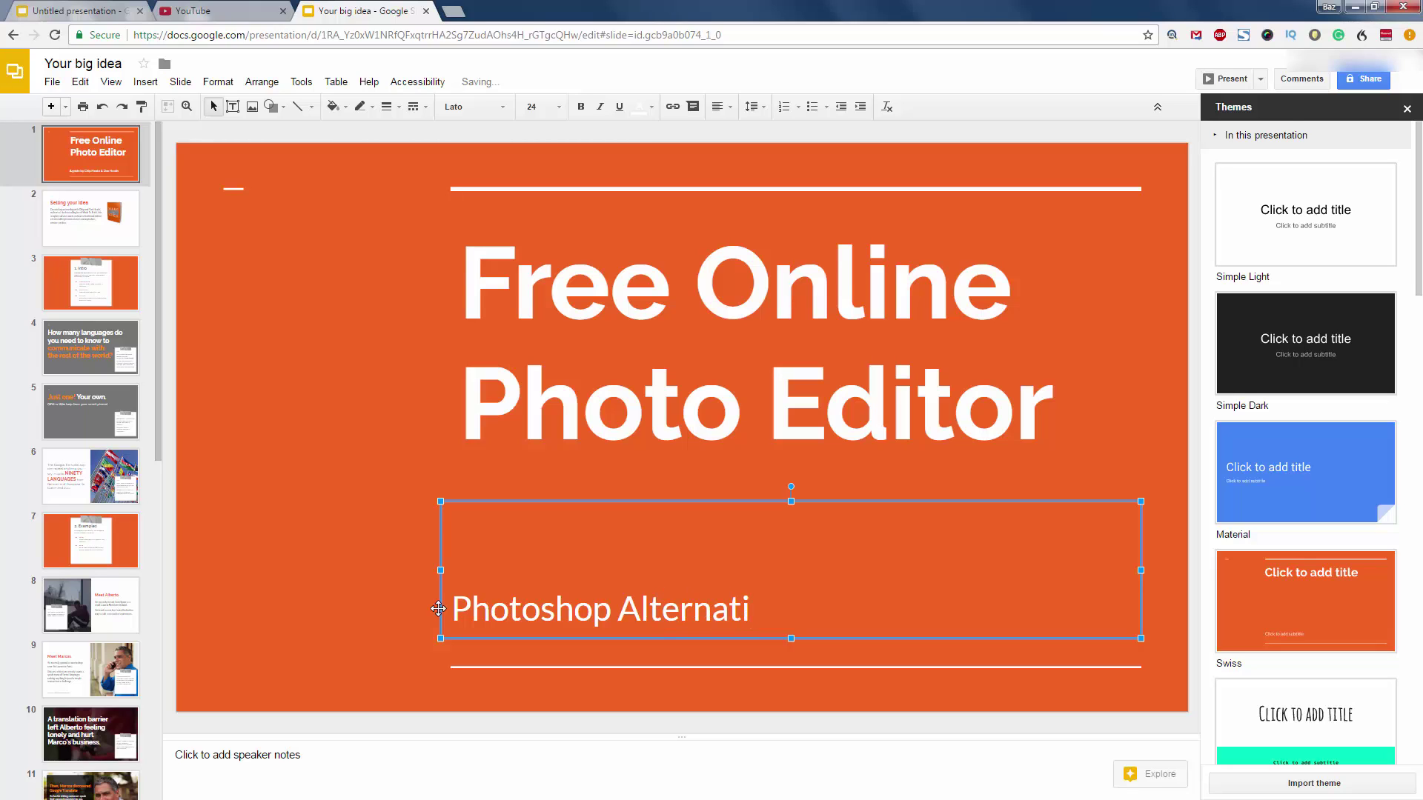
text(ve)
Step: Set the 'Photoshop Alternative' subtitle to 48 pt so it fits on one line
drag(828, 611, 403, 594)
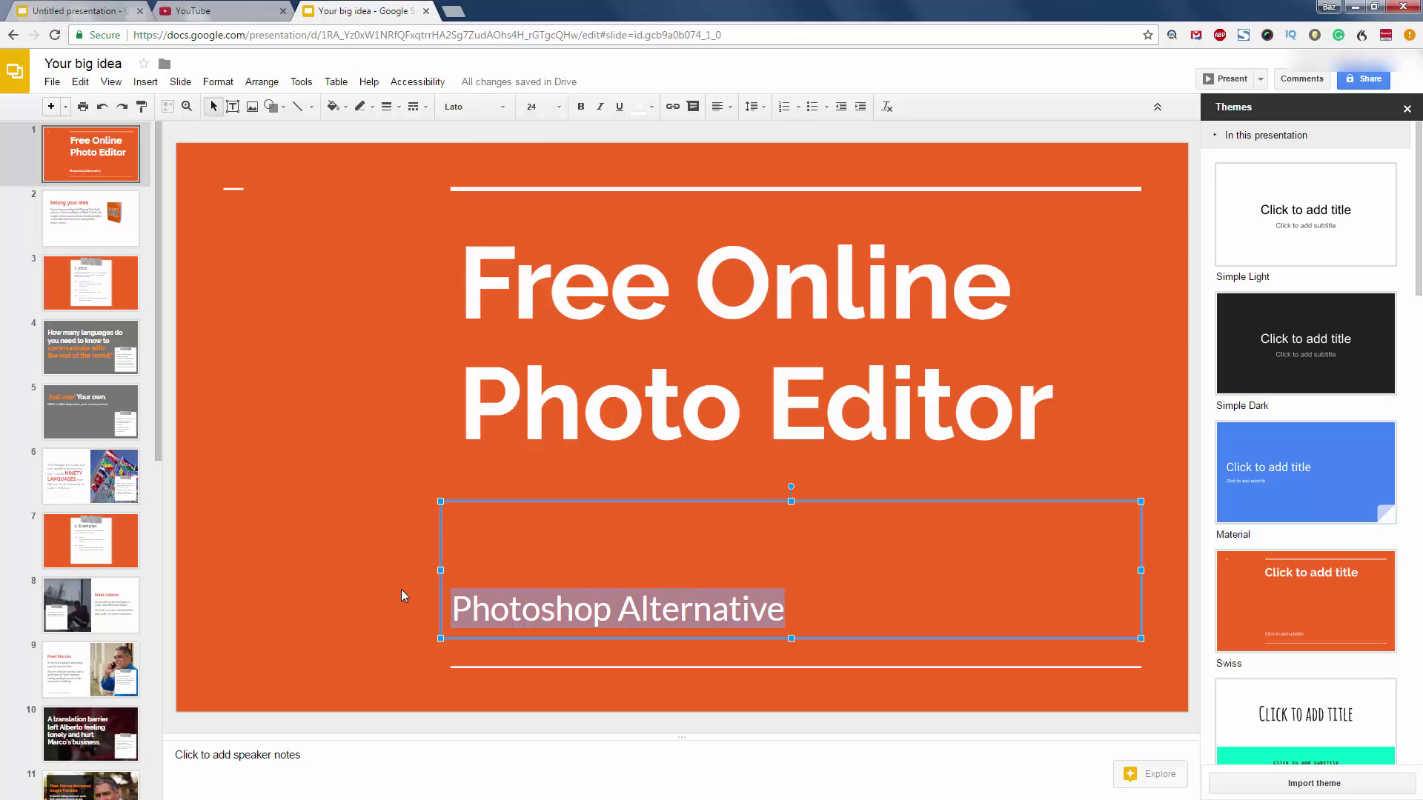
click(557, 108)
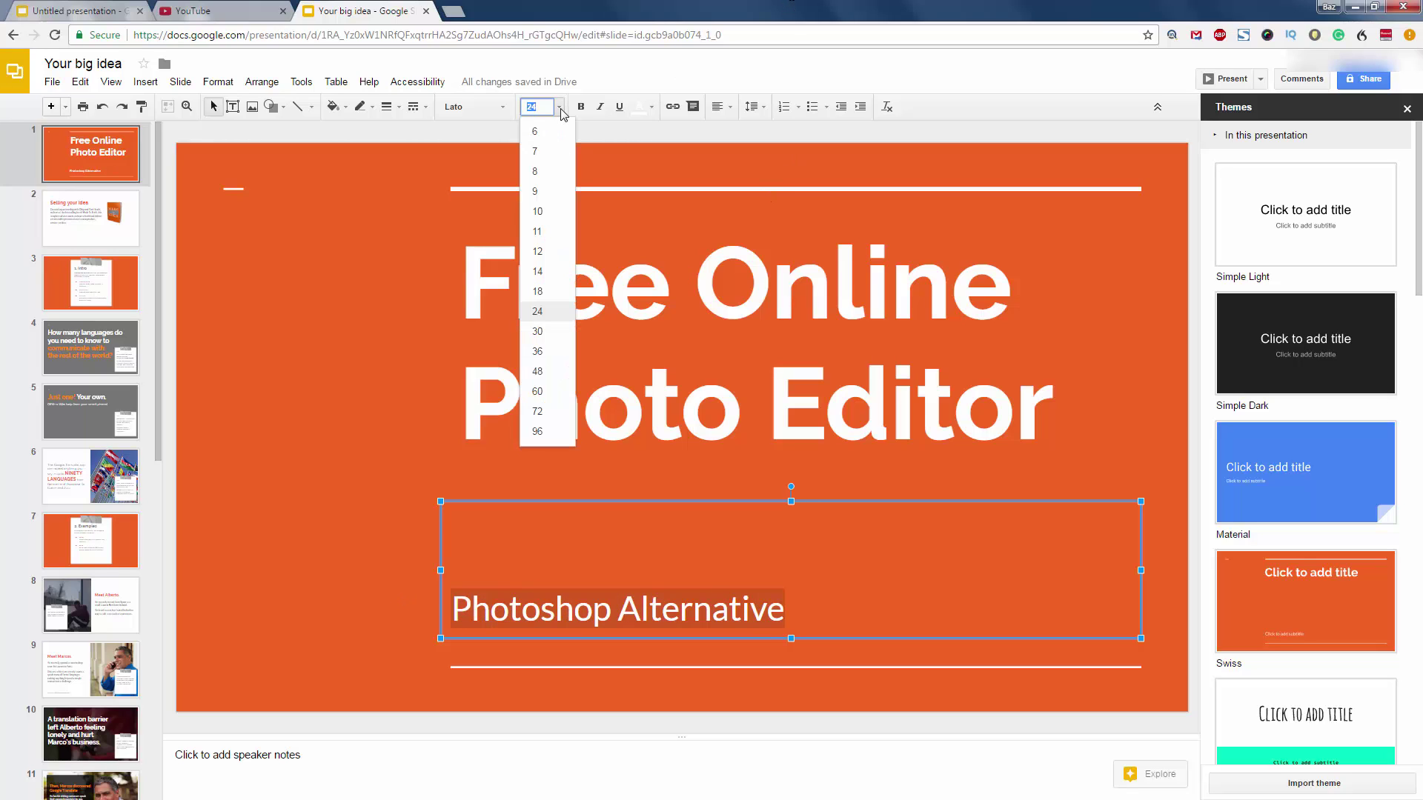
click(544, 395)
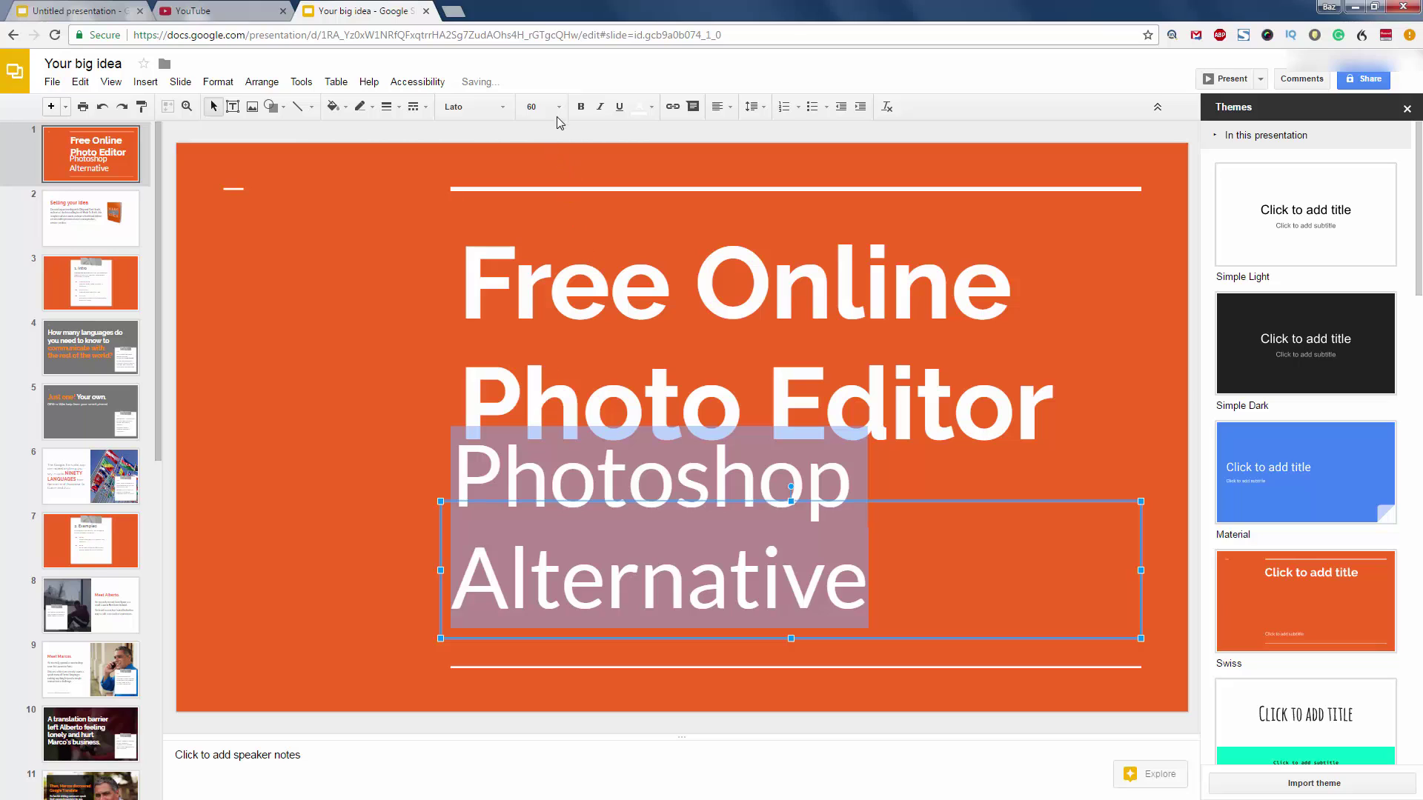
click(557, 109)
click(540, 371)
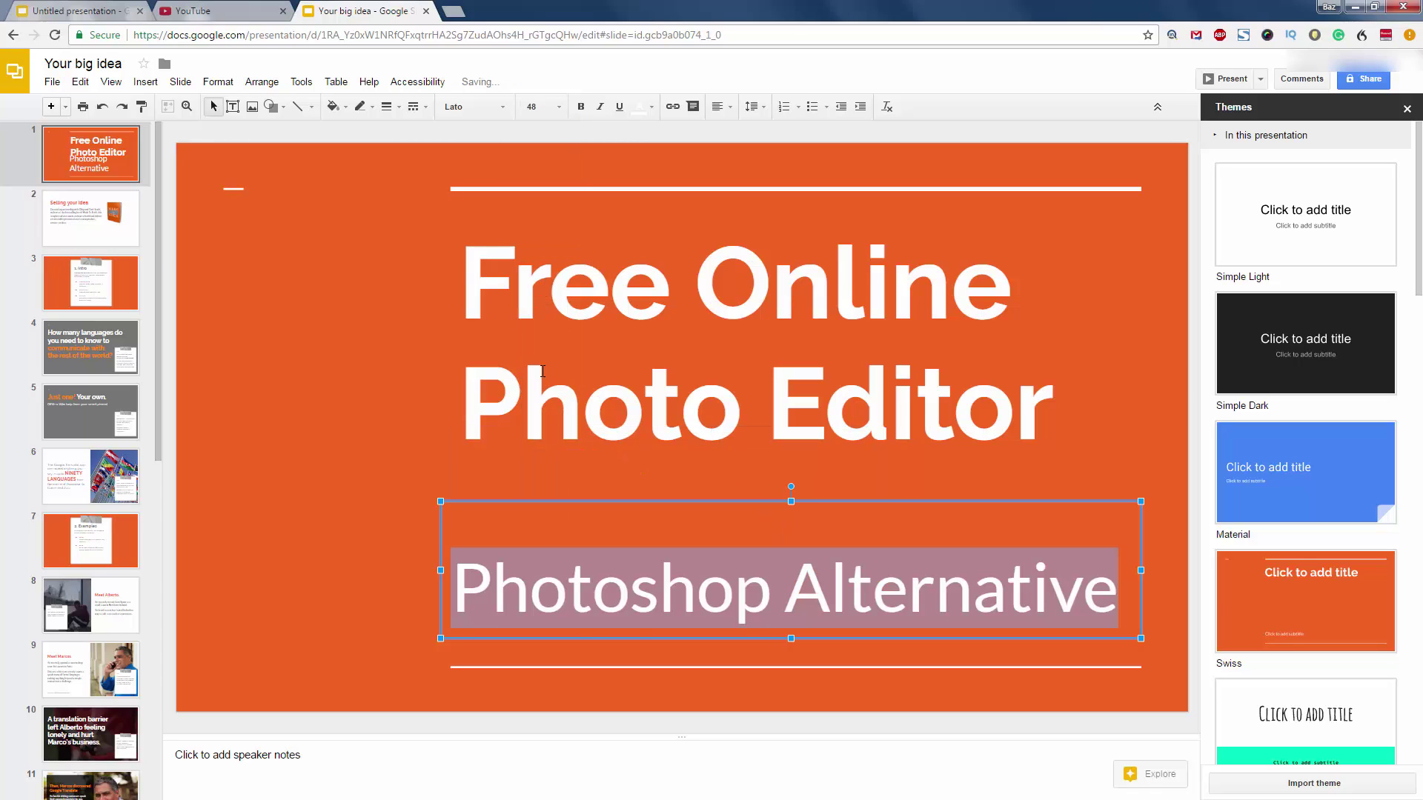
Step: Shift the subtitle and title boxes toward the slide's left edge
drag(654, 501, 400, 492)
click(670, 378)
drag(638, 213, 409, 227)
click(824, 403)
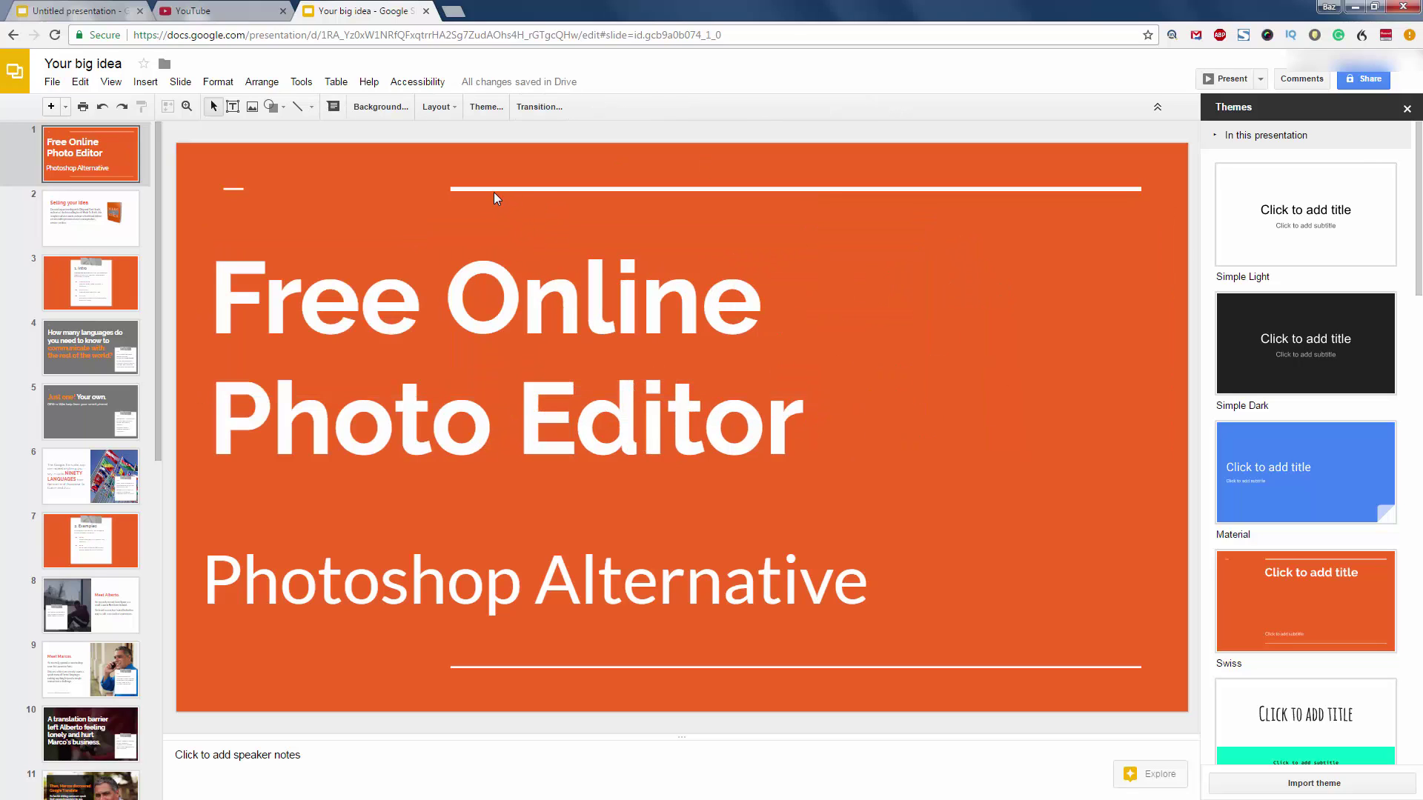
Step: Look over slide 15, return to the title slide, and apply the Marina theme
scroll(108, 428, down, 6)
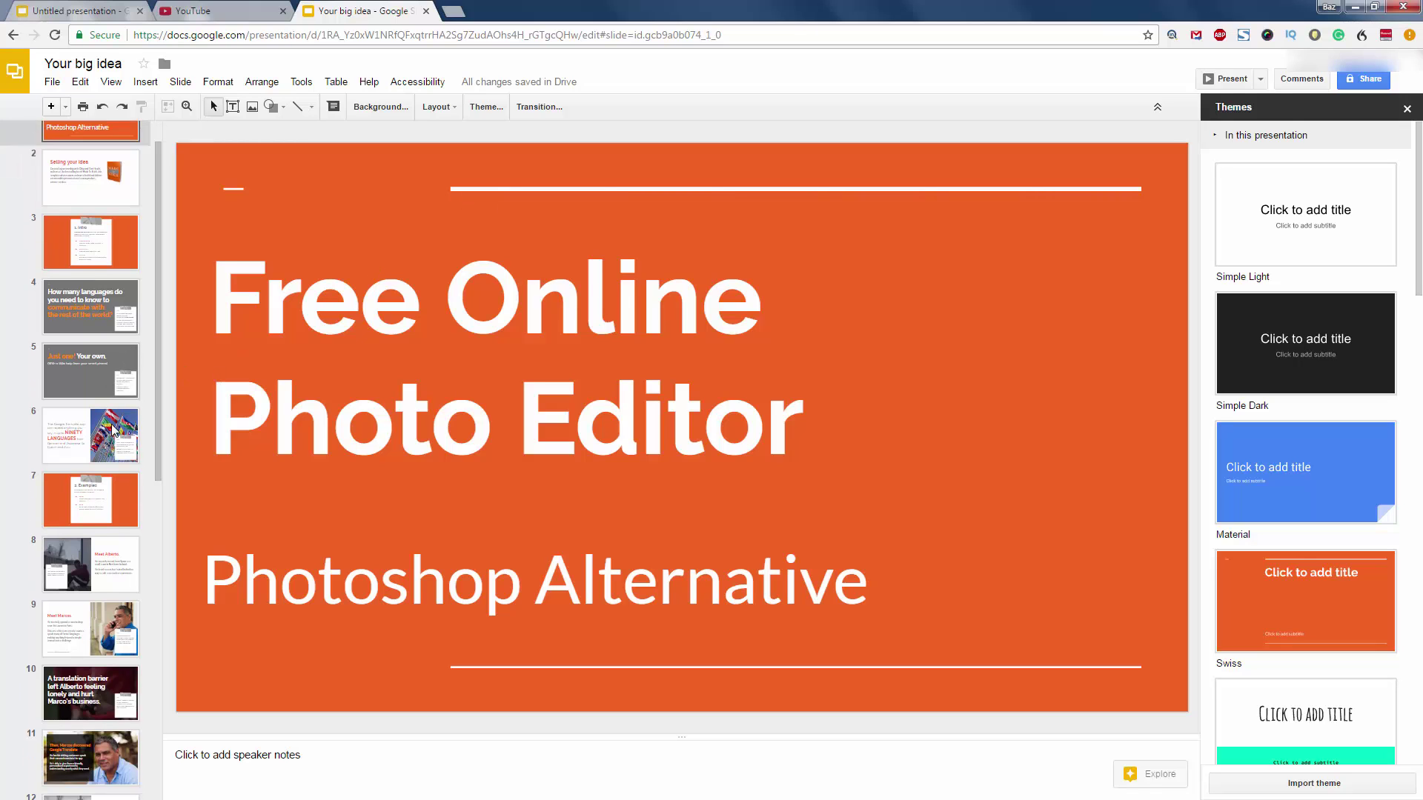
scroll(108, 428, down, 2)
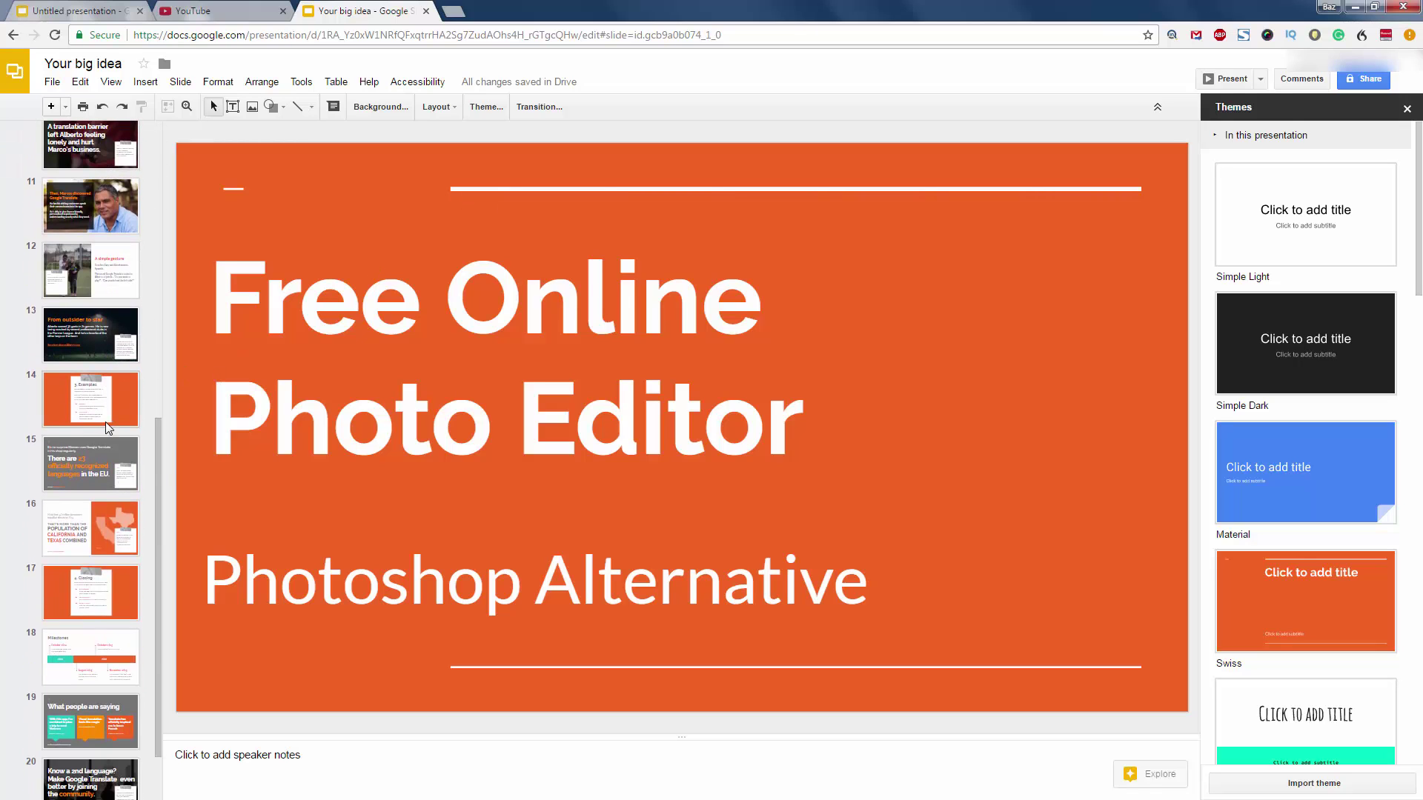
click(101, 461)
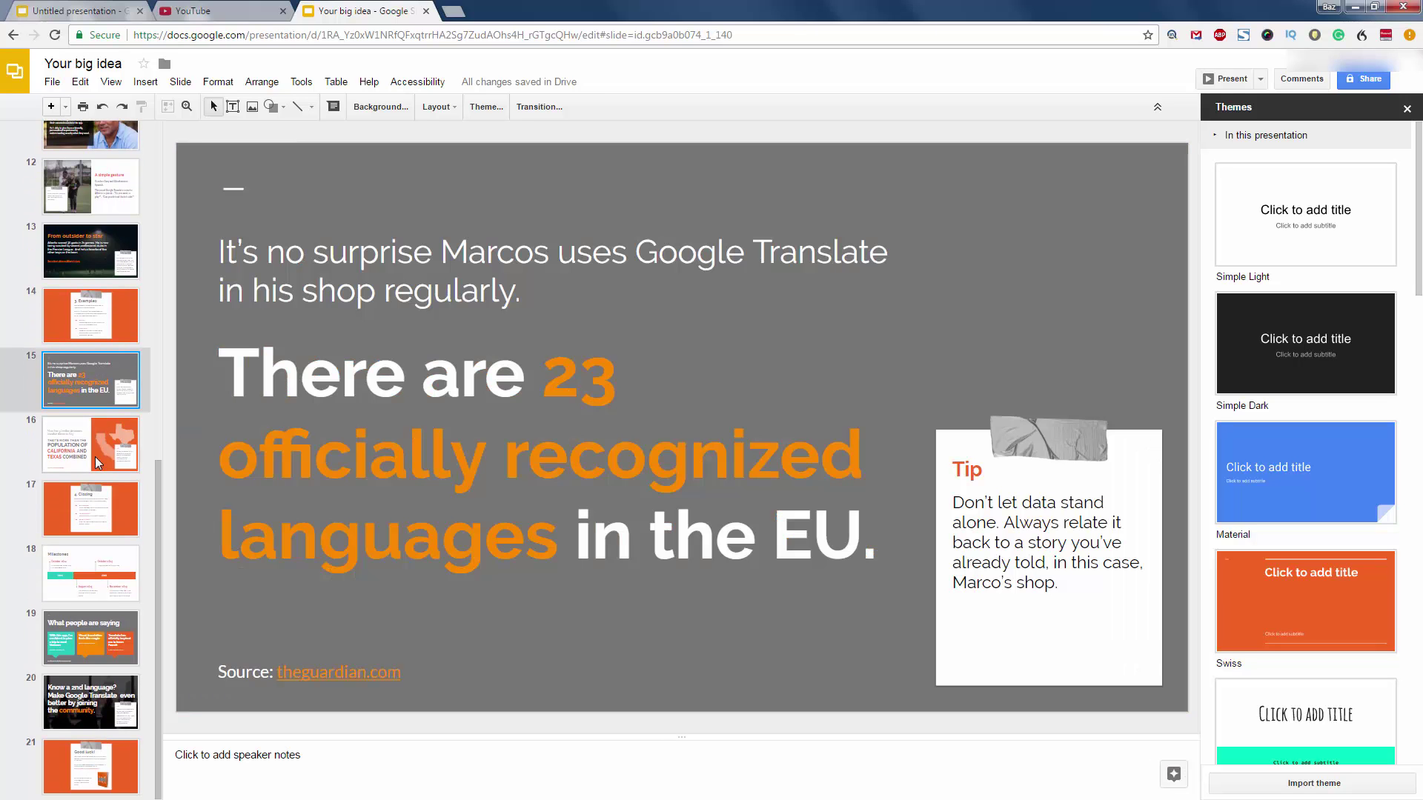
scroll(95, 450, up, 8)
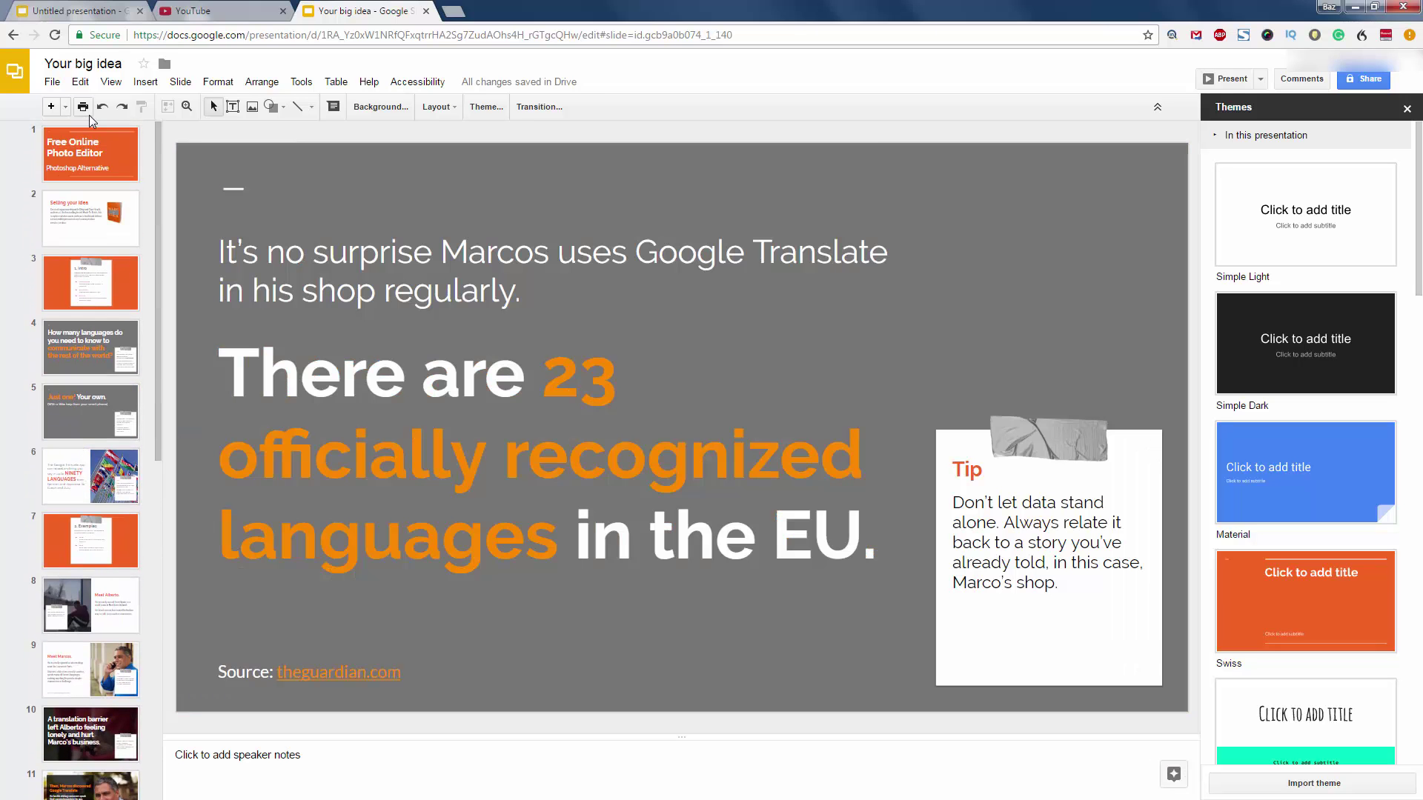
click(91, 141)
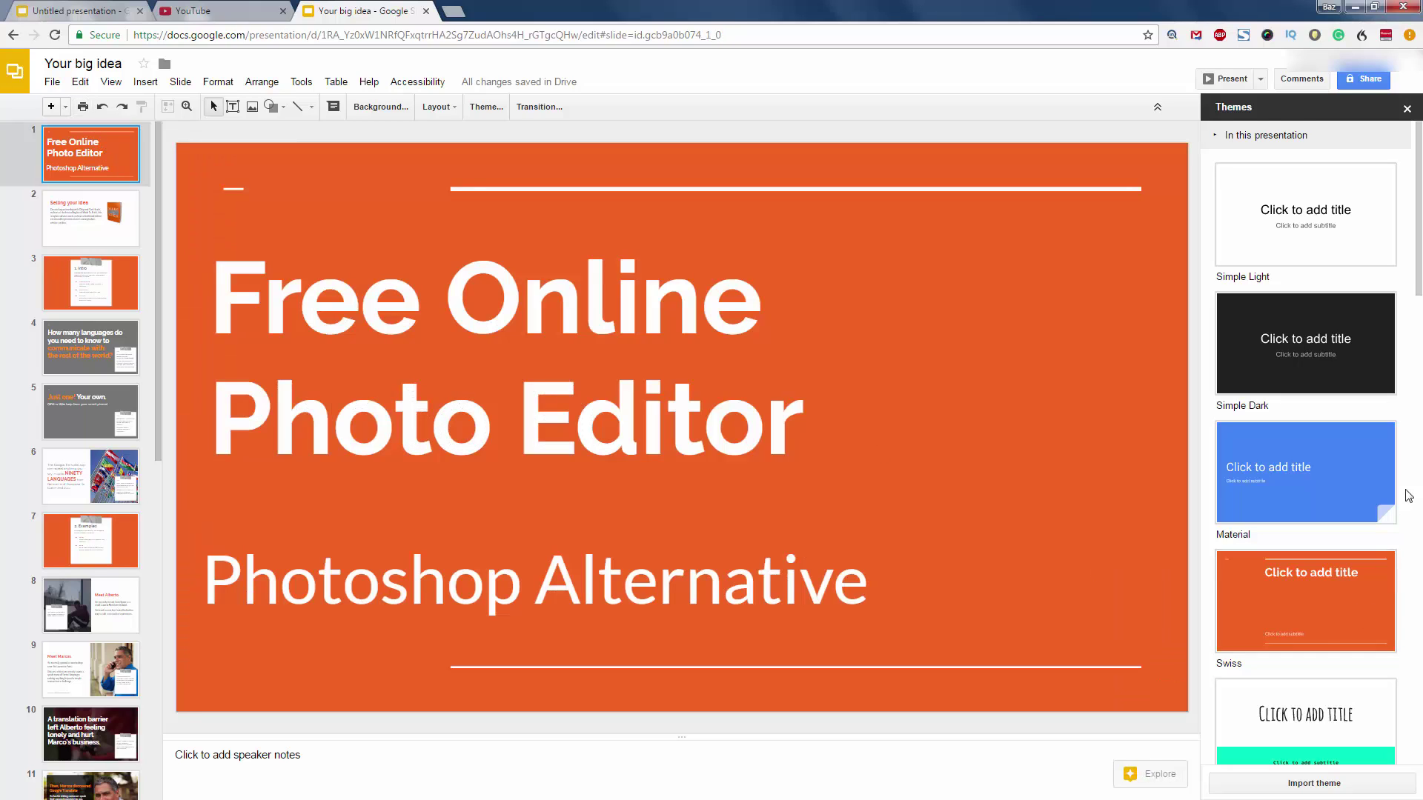
scroll(1308, 511, down, 3)
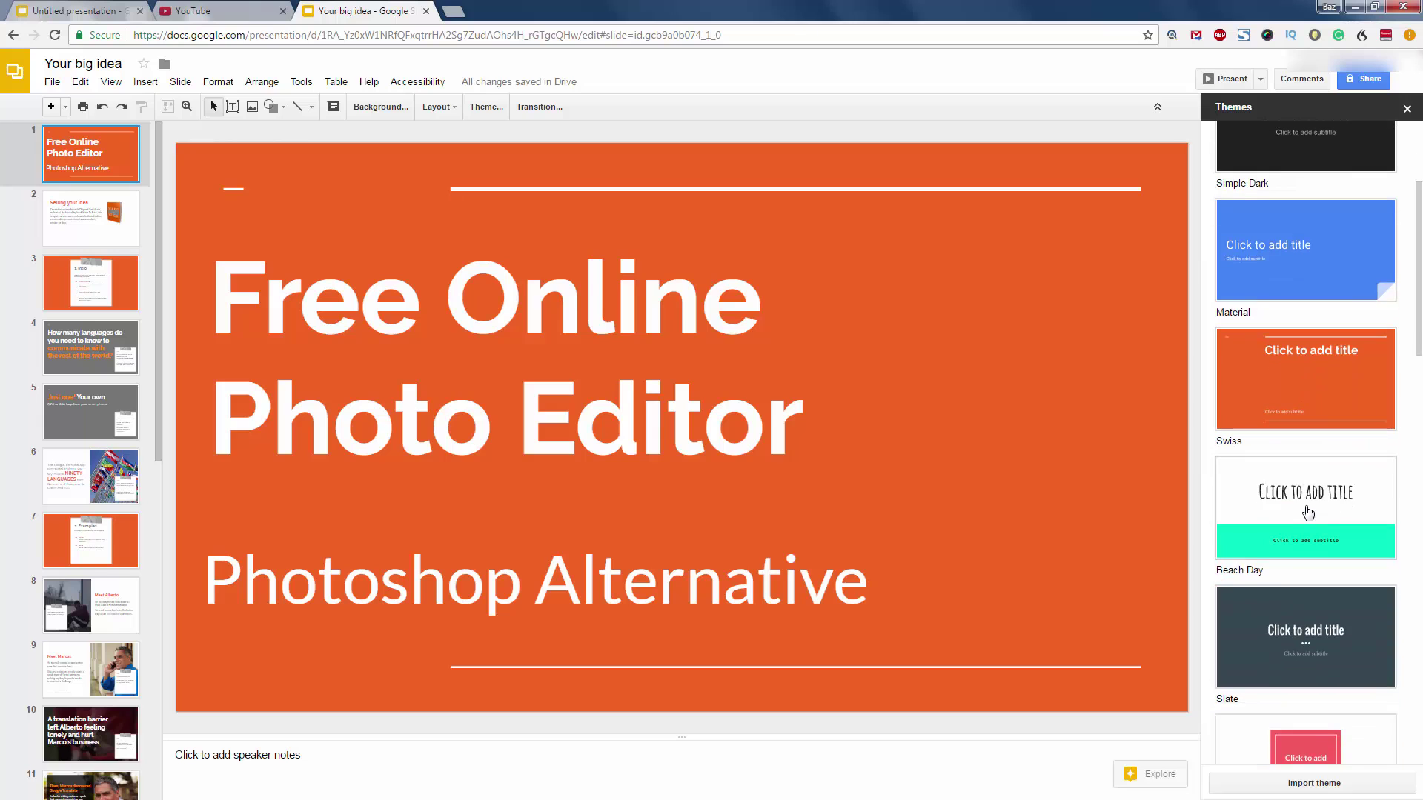
scroll(1308, 510, down, 15)
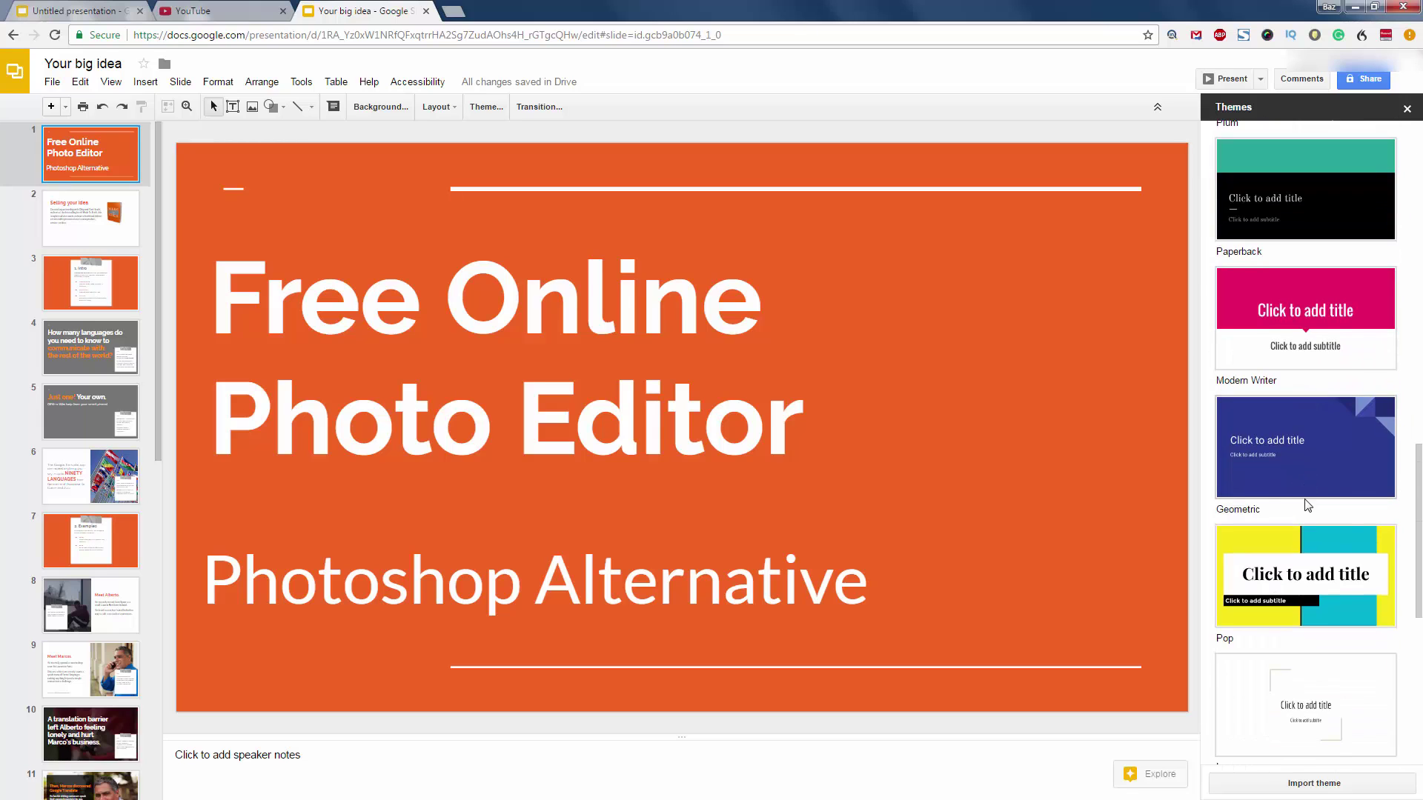
scroll(1304, 501, down, 3)
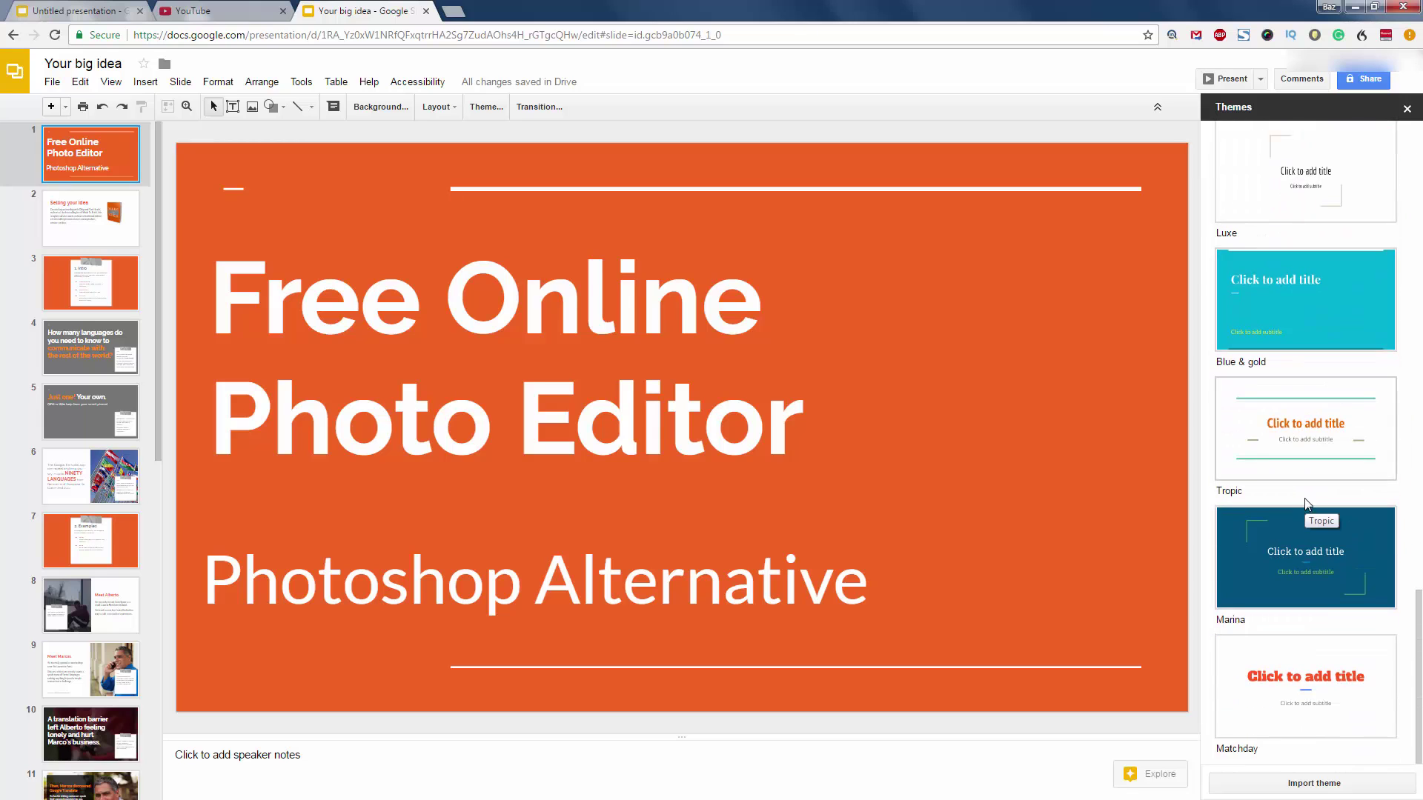
click(1318, 577)
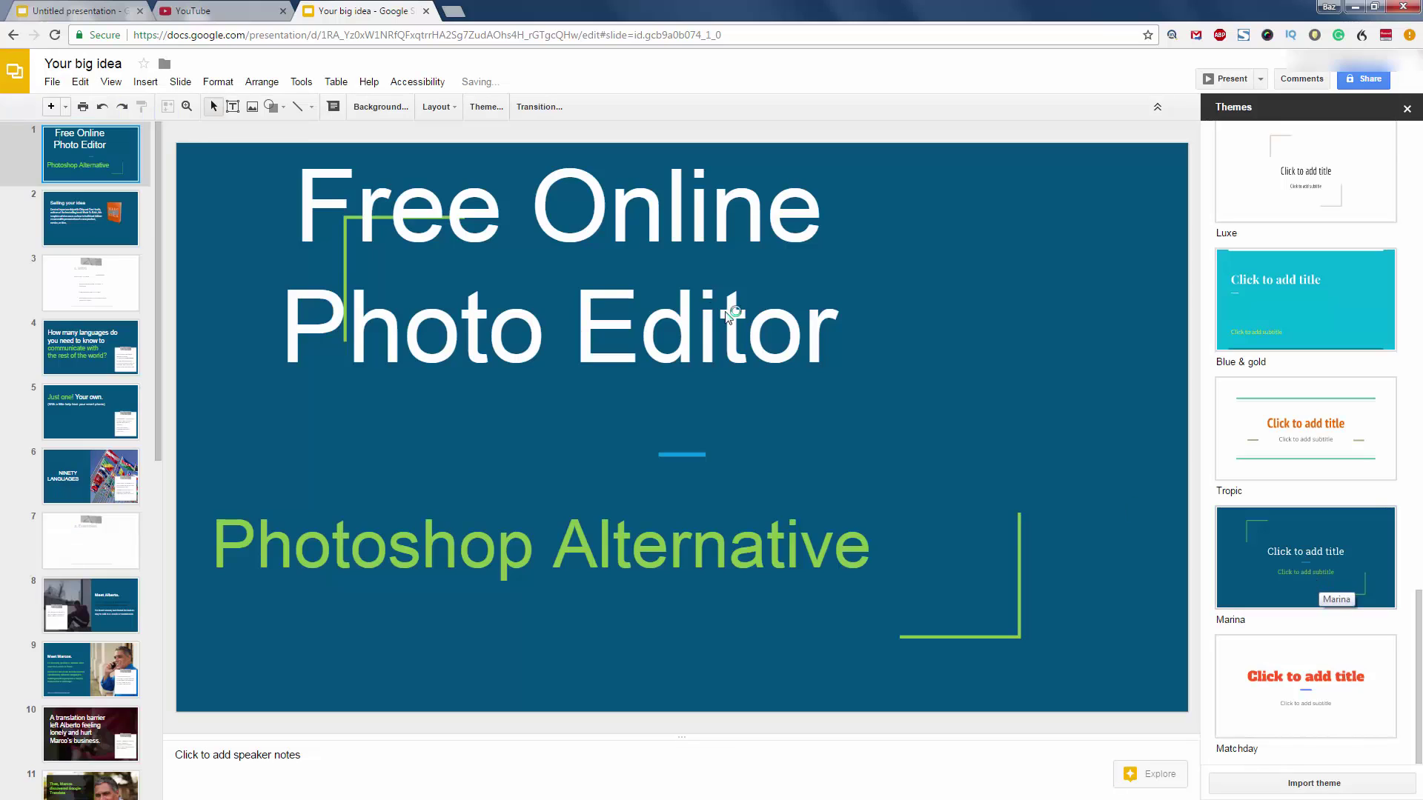
Step: Move the title box inside the green corner bracket
click(679, 328)
click(643, 188)
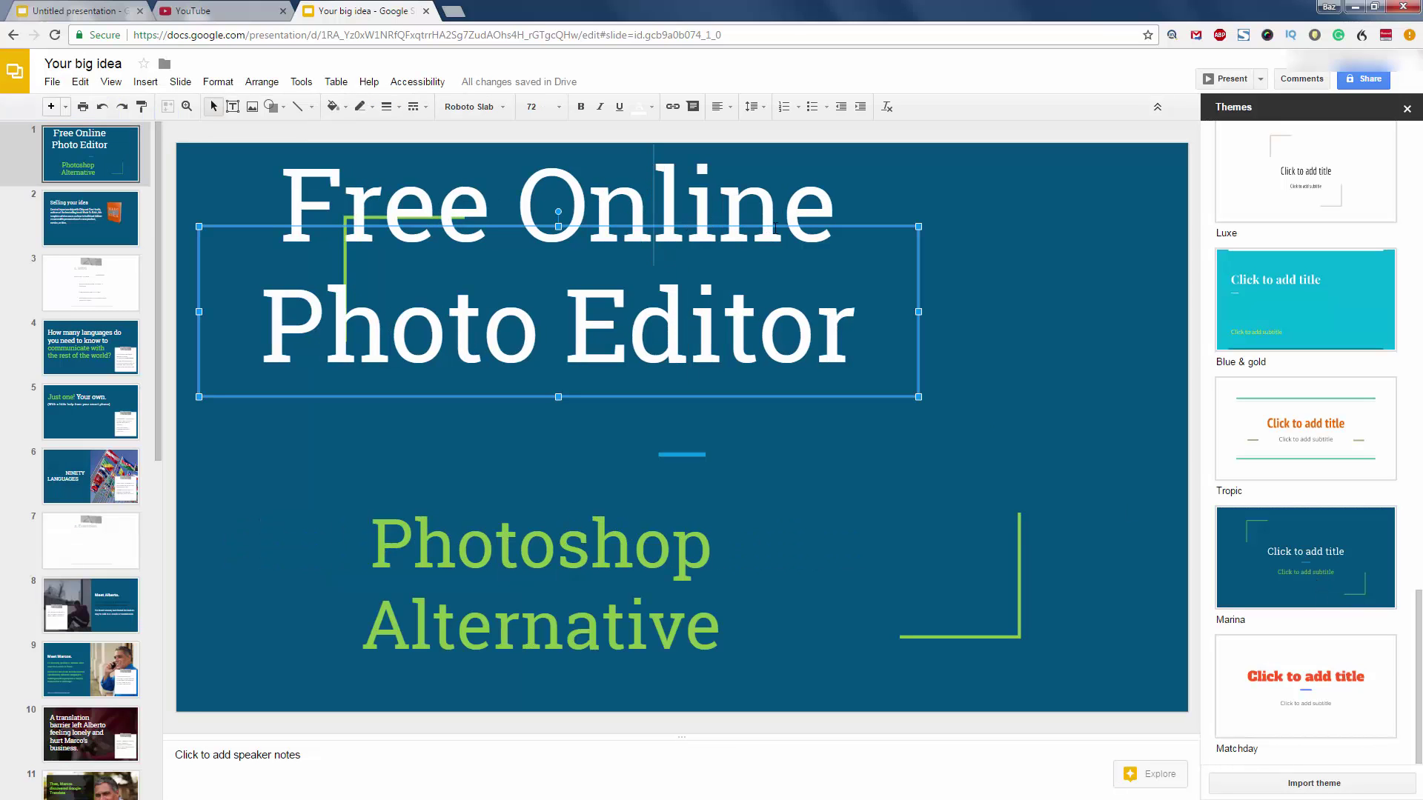
drag(881, 222, 958, 302)
Step: Move the 'Photoshop Alternative' subtitle box up and right beneath the title
click(642, 590)
drag(665, 484, 894, 449)
click(363, 617)
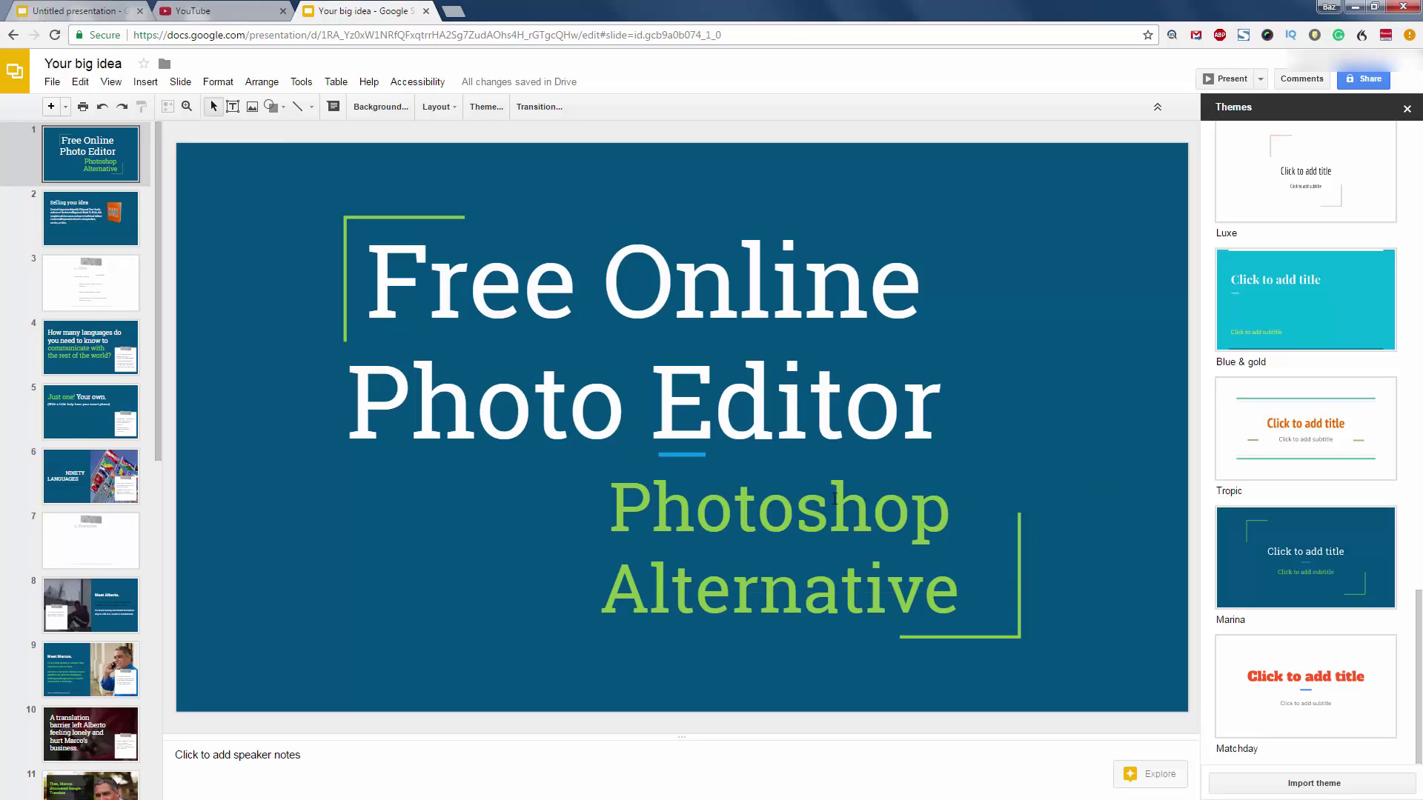
click(853, 516)
Step: Widen the subtitle box so 'Photoshop Alternative' fits one line, and shift it left
drag(831, 463, 588, 546)
drag(964, 601, 1127, 590)
drag(906, 547, 861, 533)
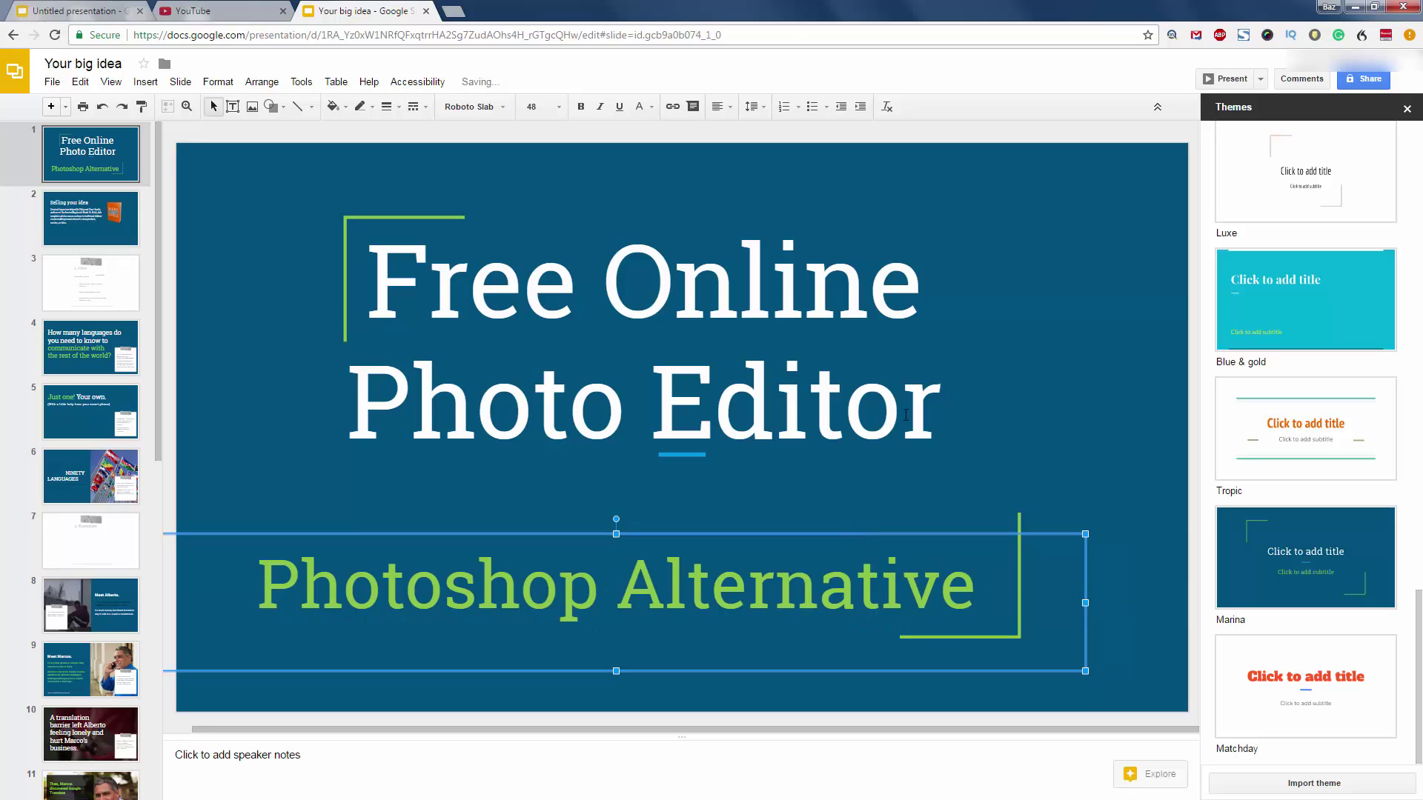
Step: Try the title at 60 pt, then return it to 72 pt
drag(924, 409, 362, 297)
click(563, 107)
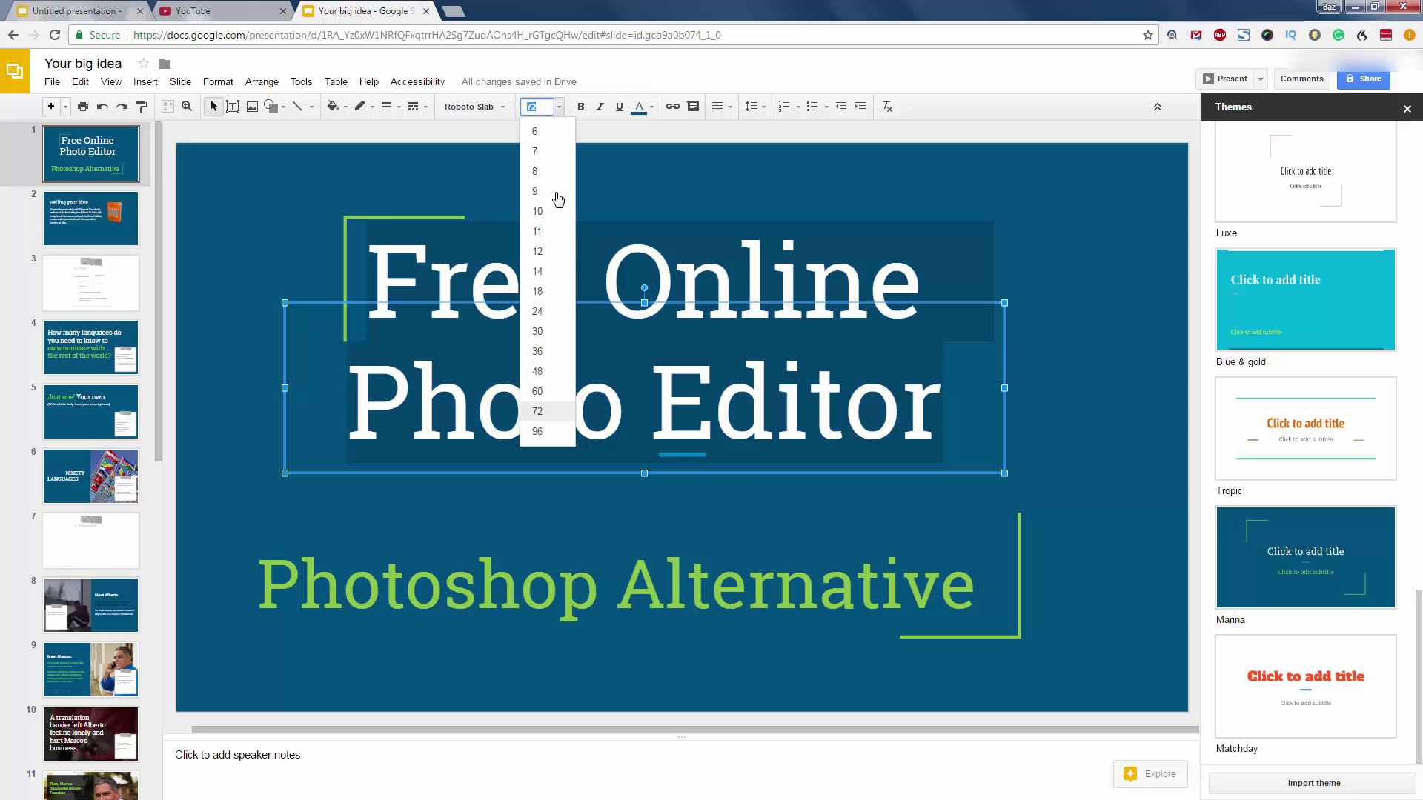
click(546, 393)
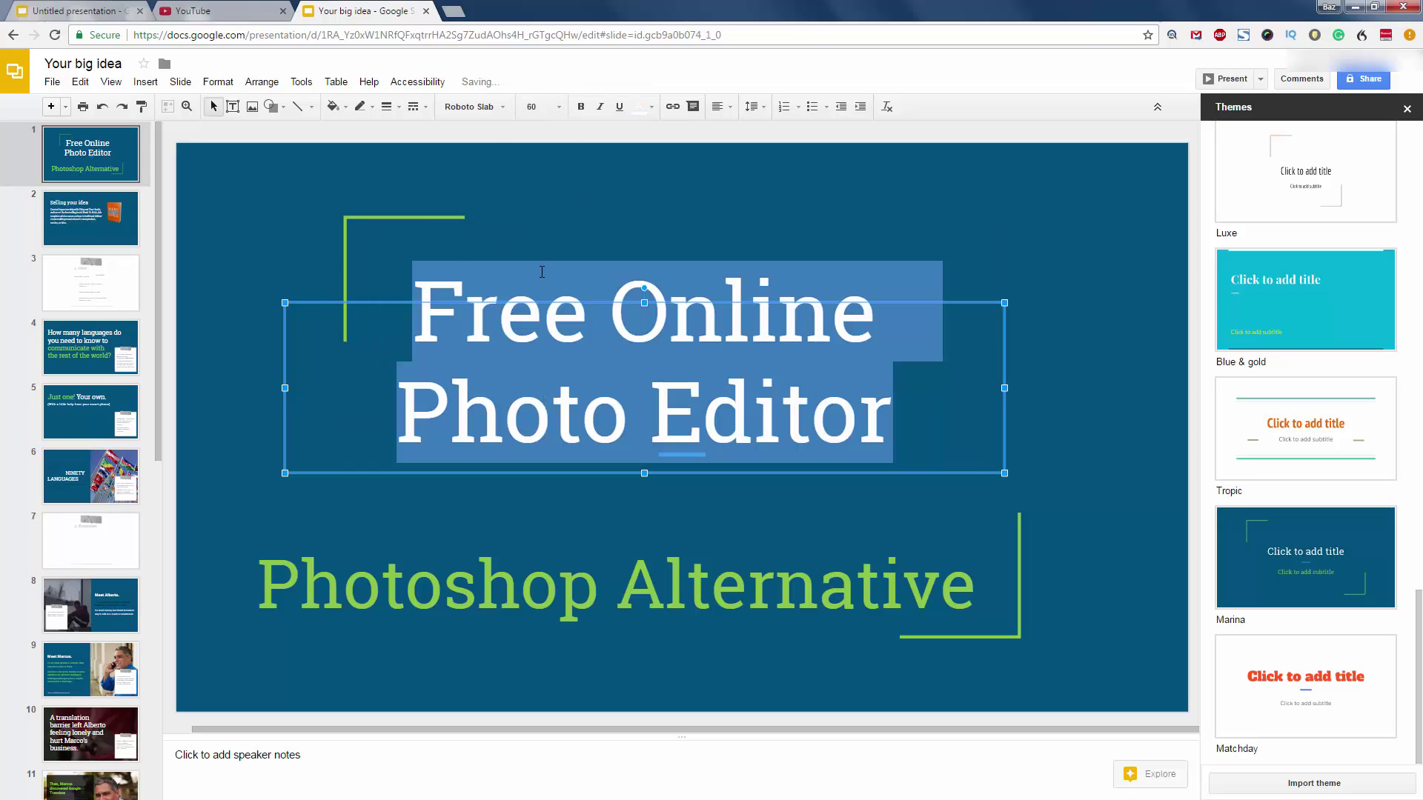
click(560, 107)
click(554, 411)
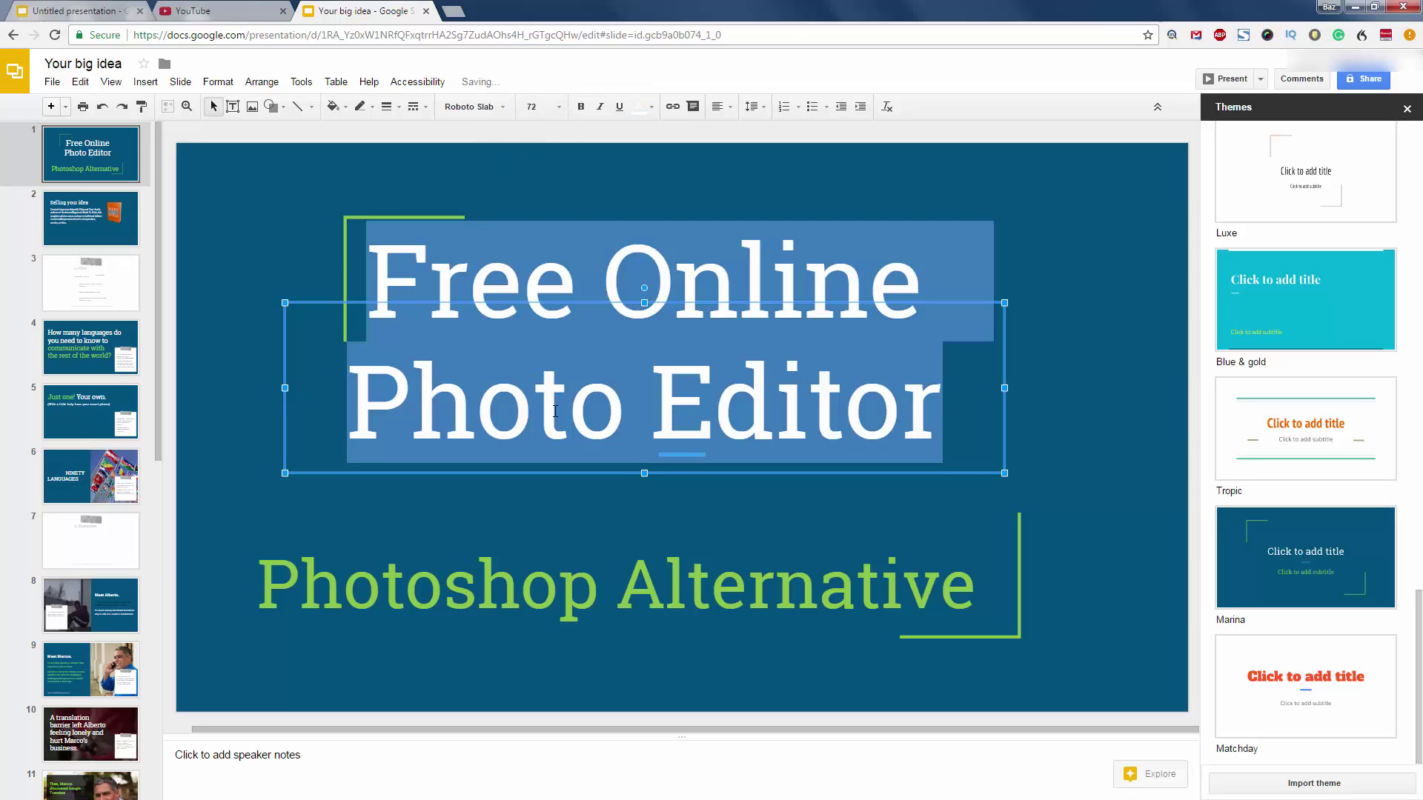
click(186, 257)
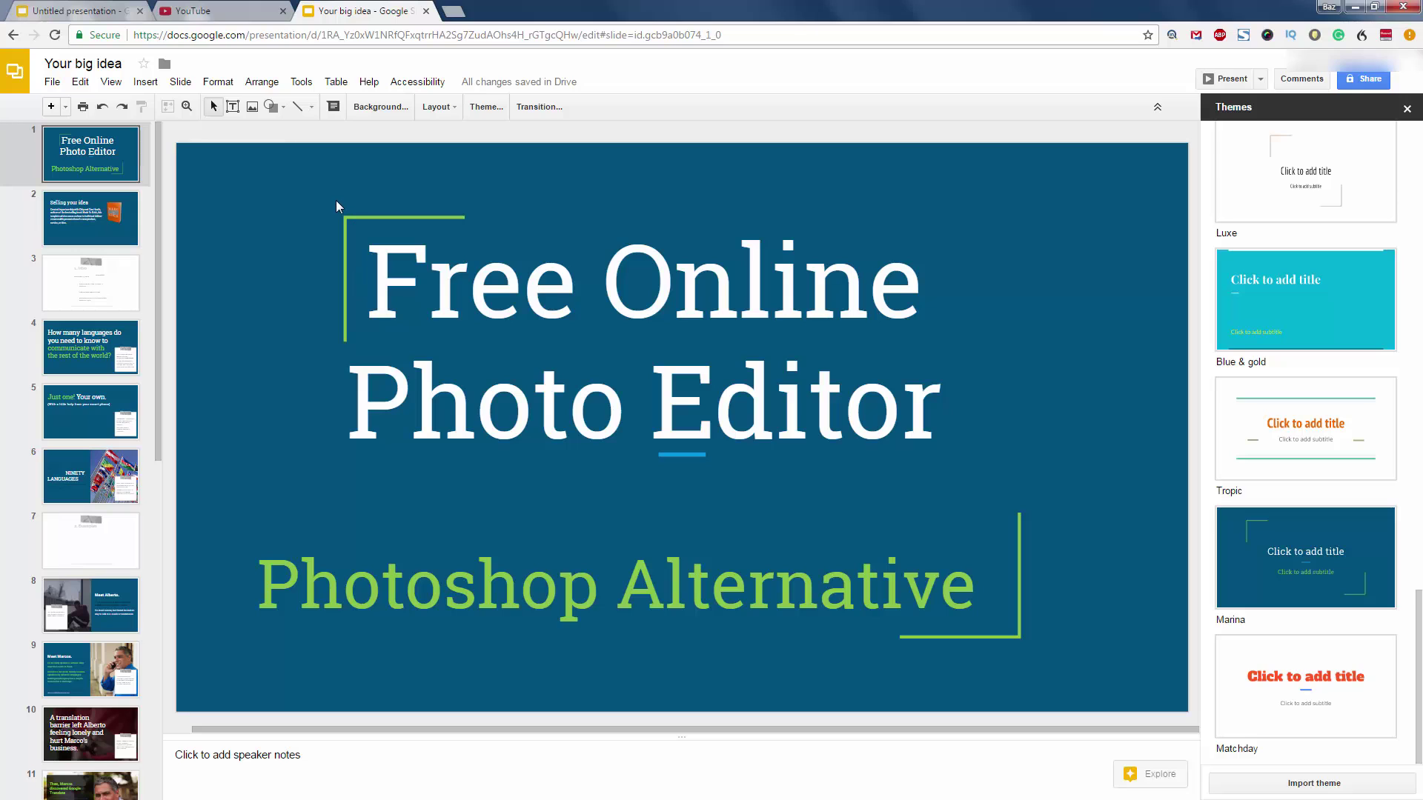
Step: Search the web images for 'camera' and scroll through the results
click(252, 108)
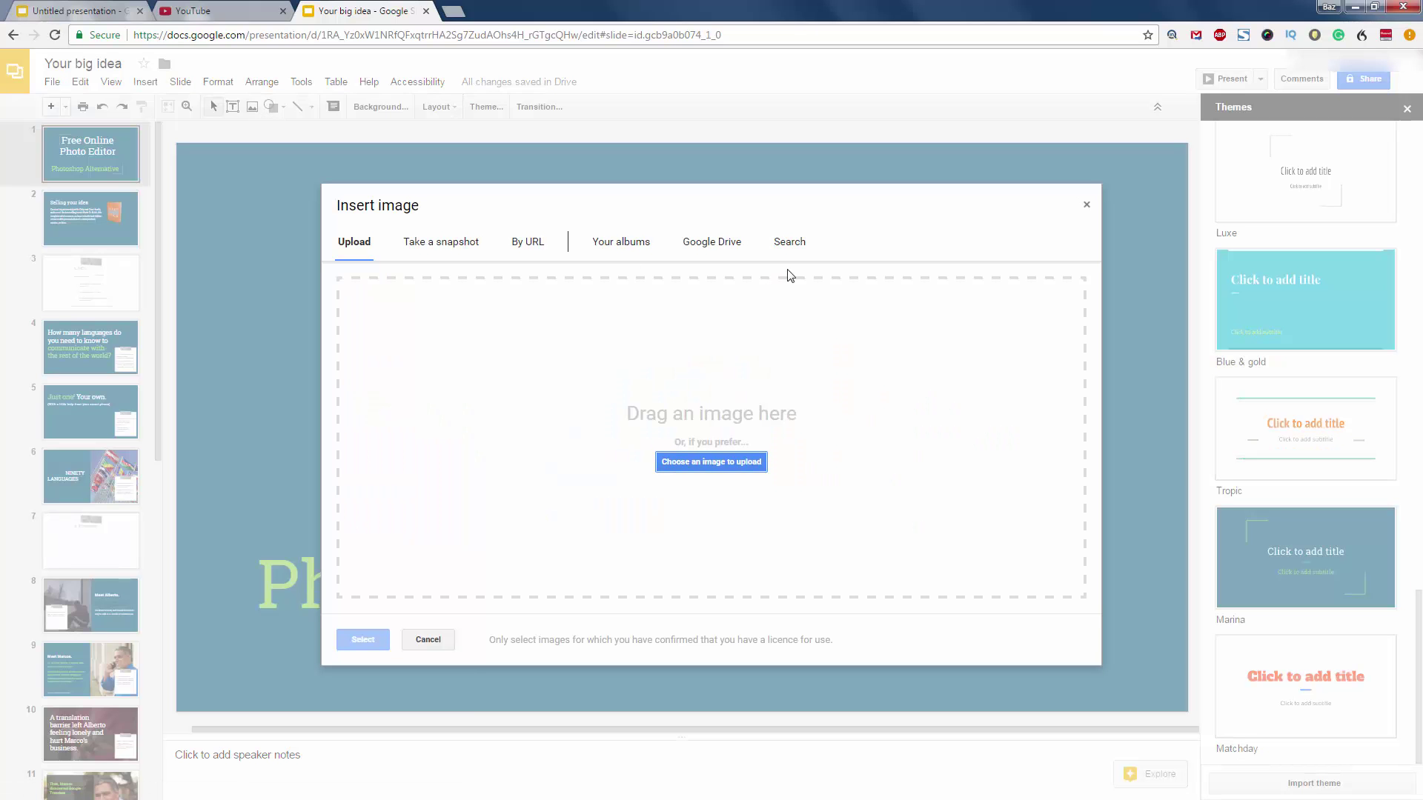
click(791, 249)
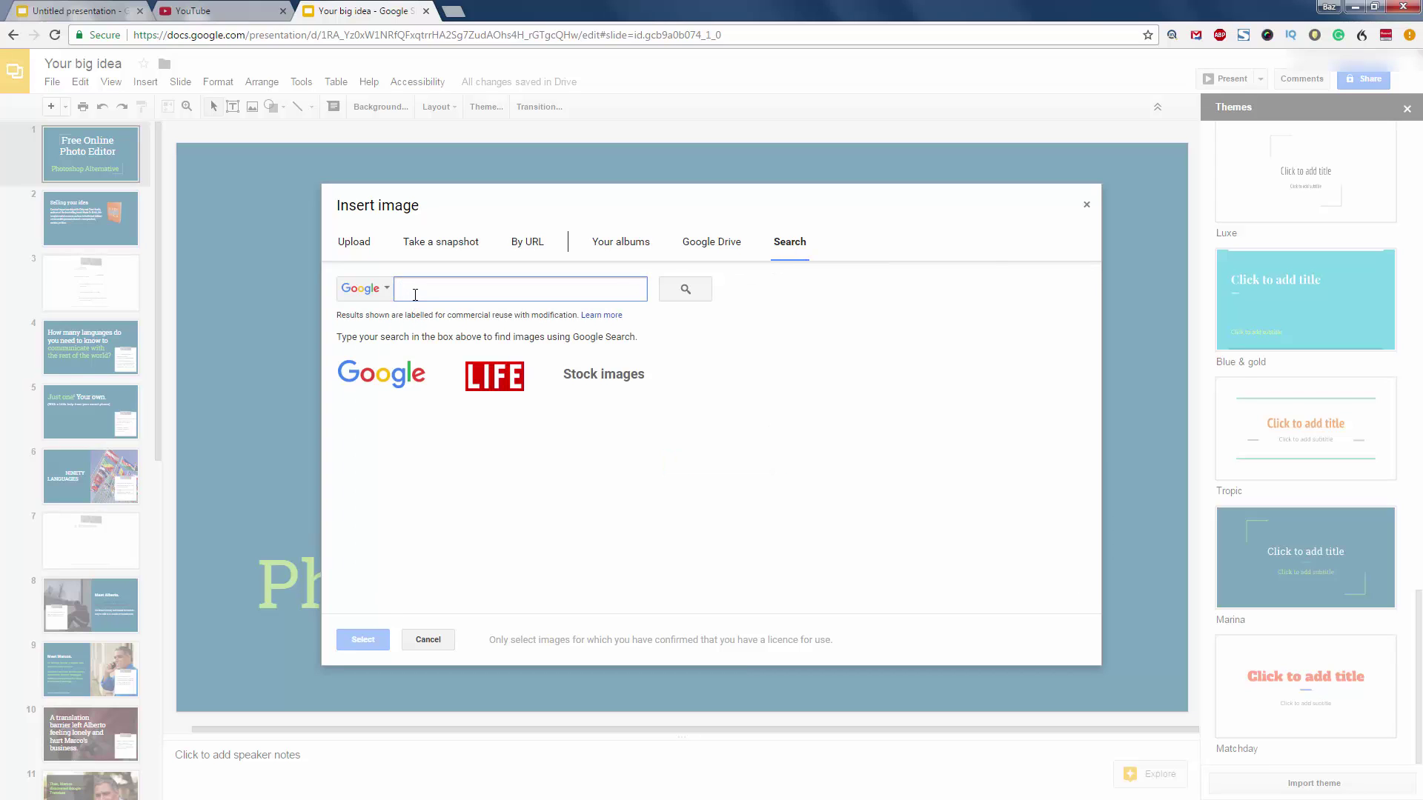
text(camer)
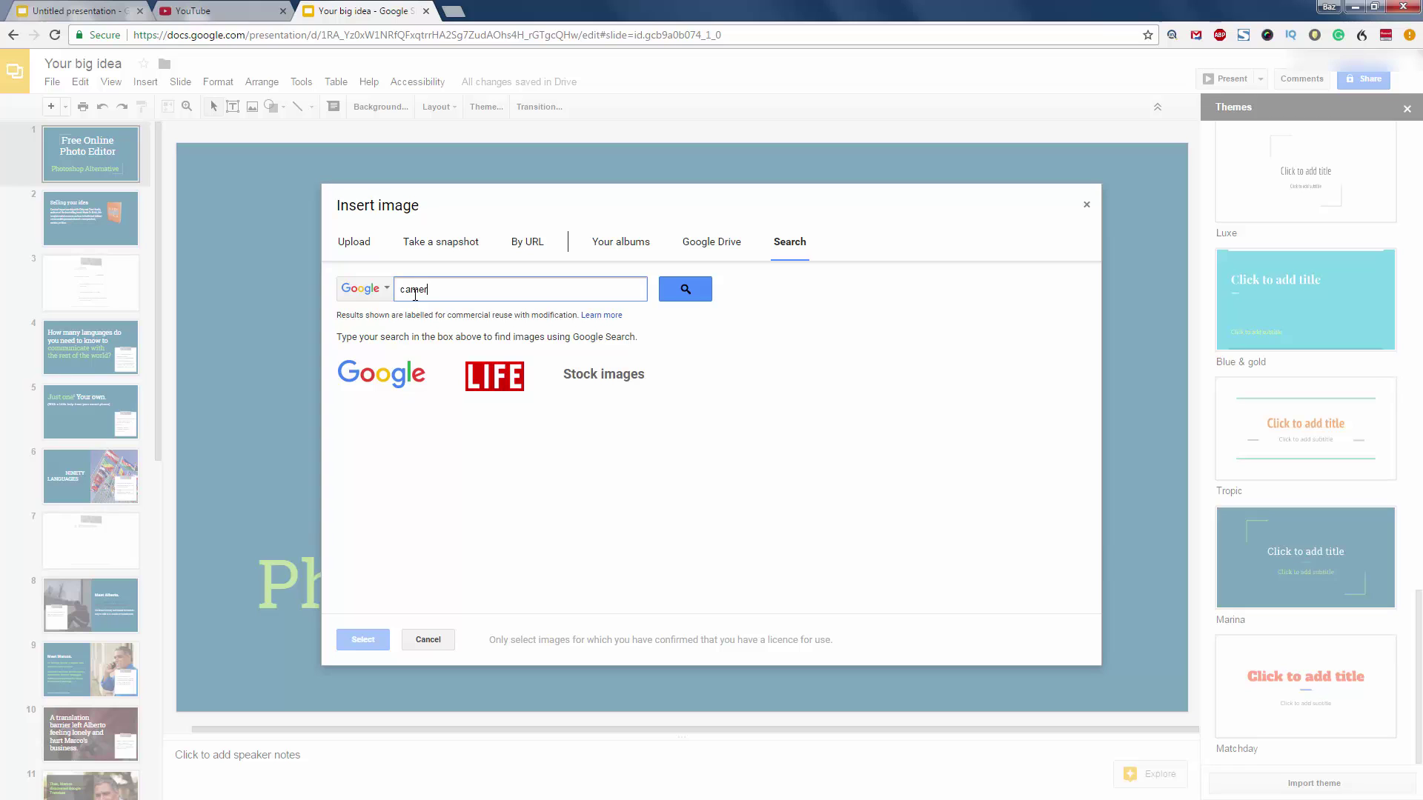
text(a)
key(Return)
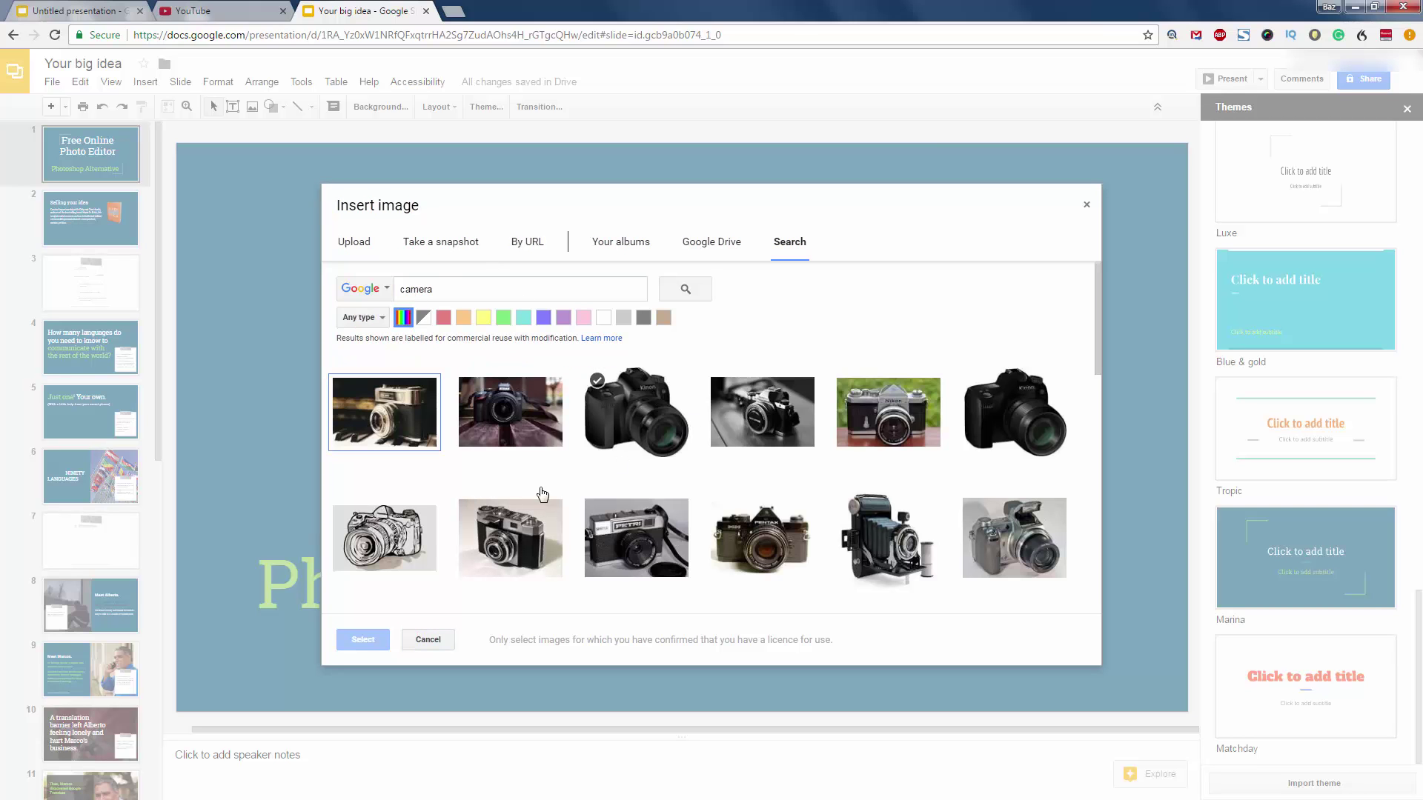
scroll(514, 512, down, 2)
scroll(514, 511, down, 10)
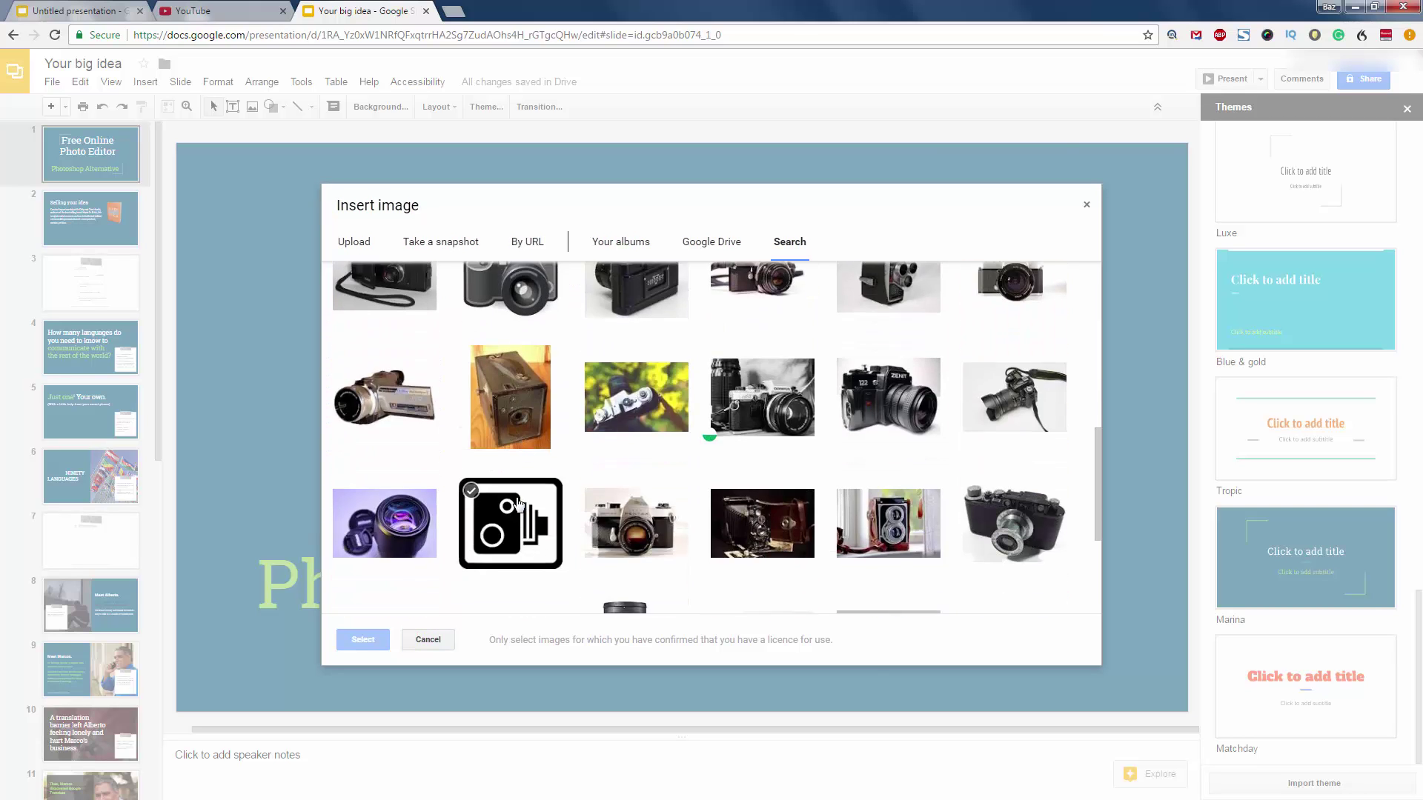
scroll(517, 504, down, 5)
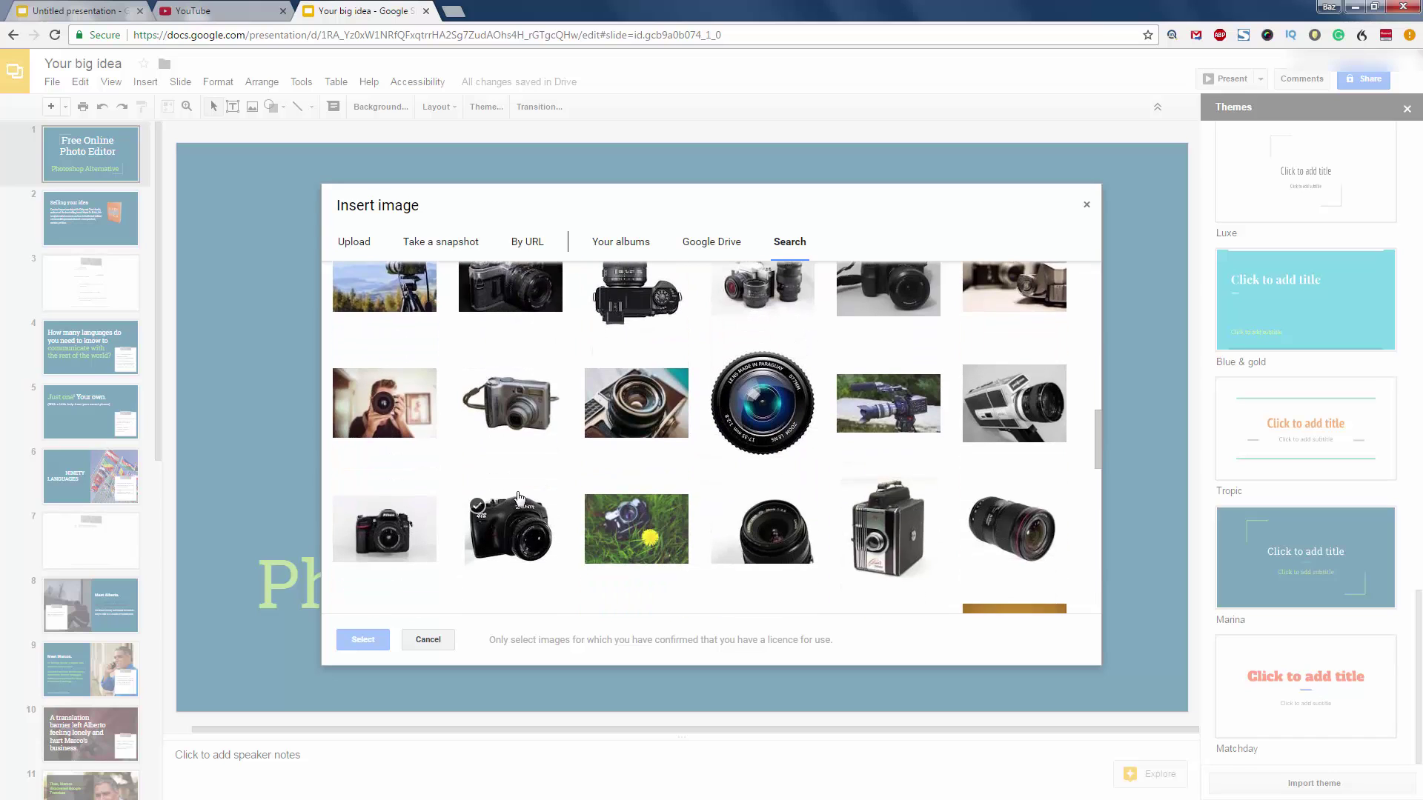
scroll(518, 498, down, 5)
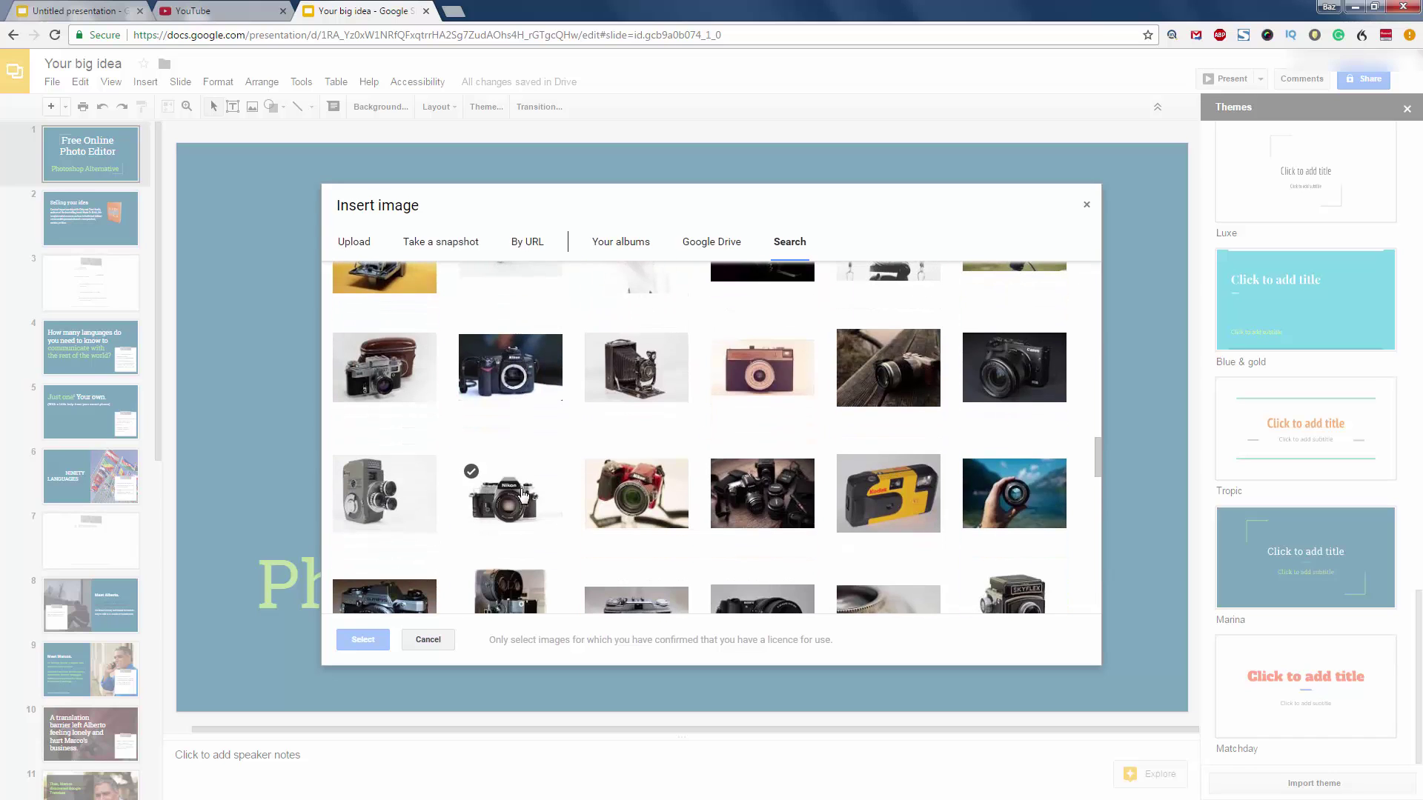
scroll(523, 493, down, 1)
scroll(522, 493, down, 6)
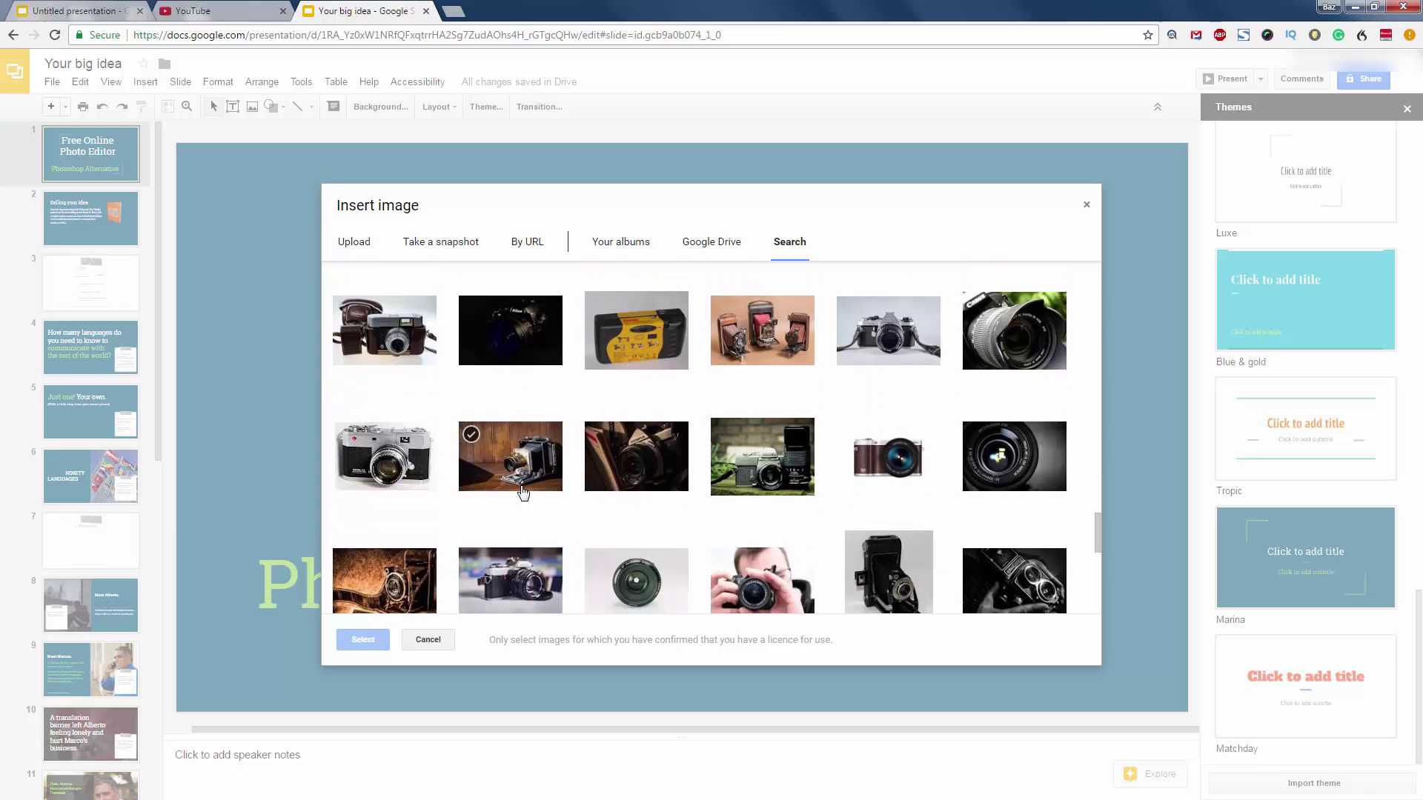
scroll(523, 491, down, 4)
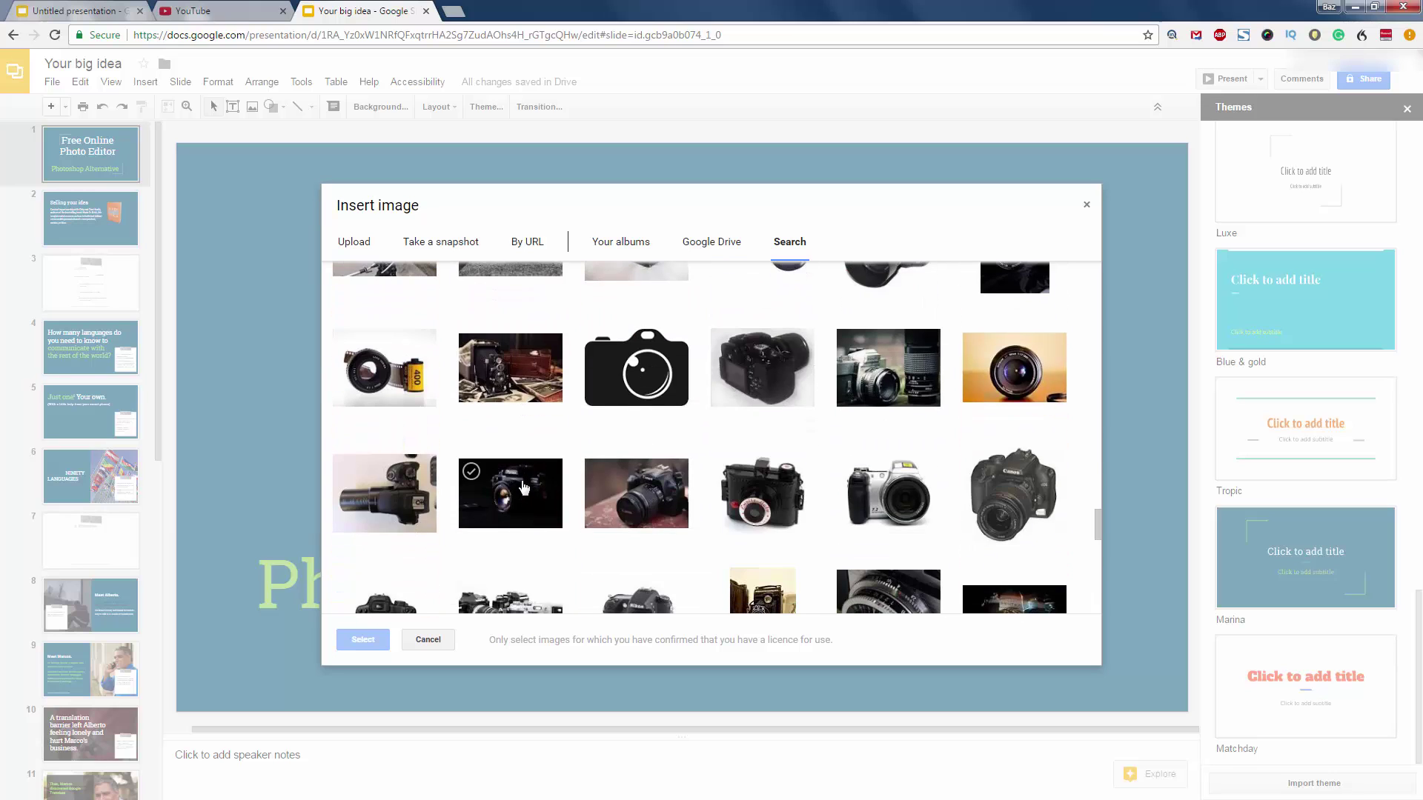
scroll(571, 460, down, 5)
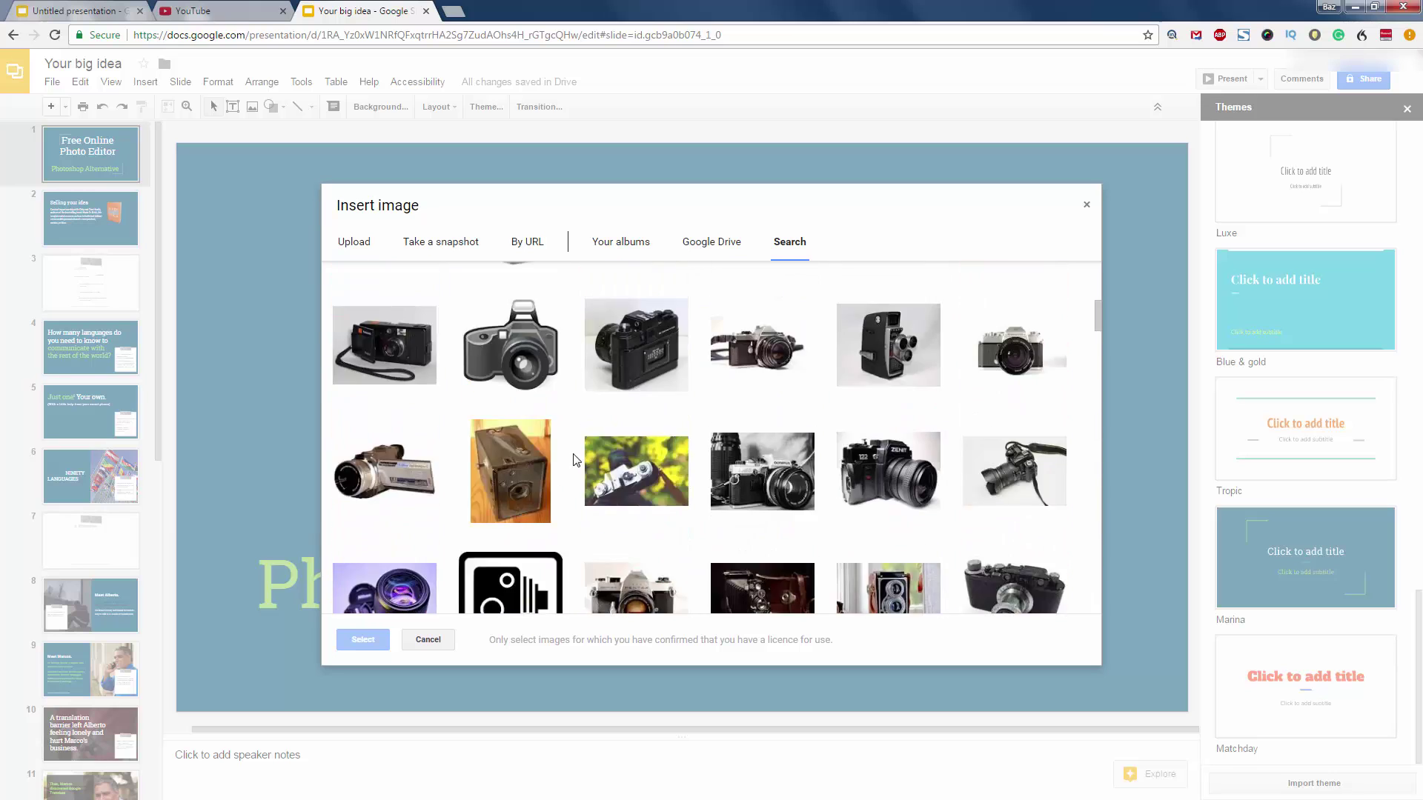
scroll(574, 458, up, 10)
Step: Refine the search to 'camera clipart' and pick the outlined camera image
click(471, 286)
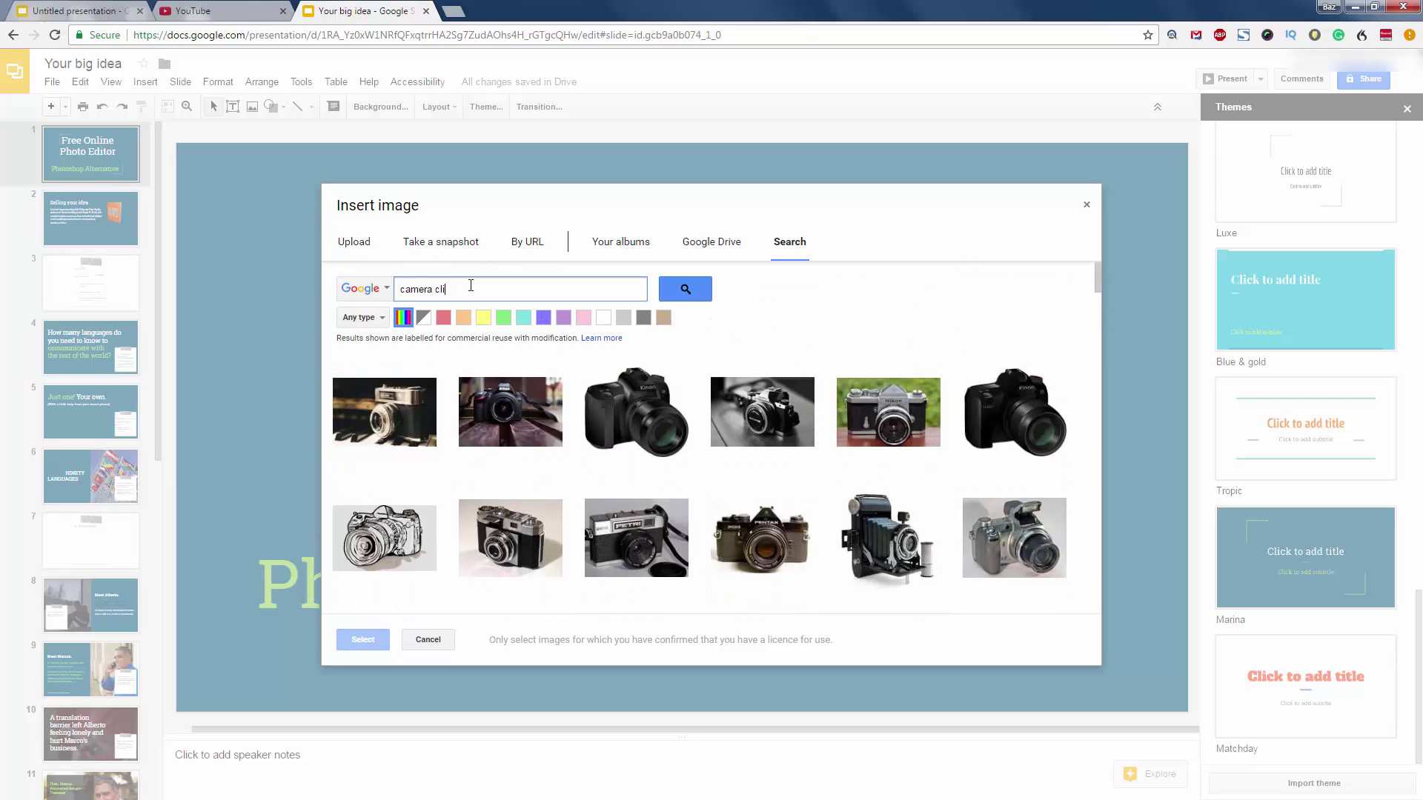
text(clipart)
key(Return)
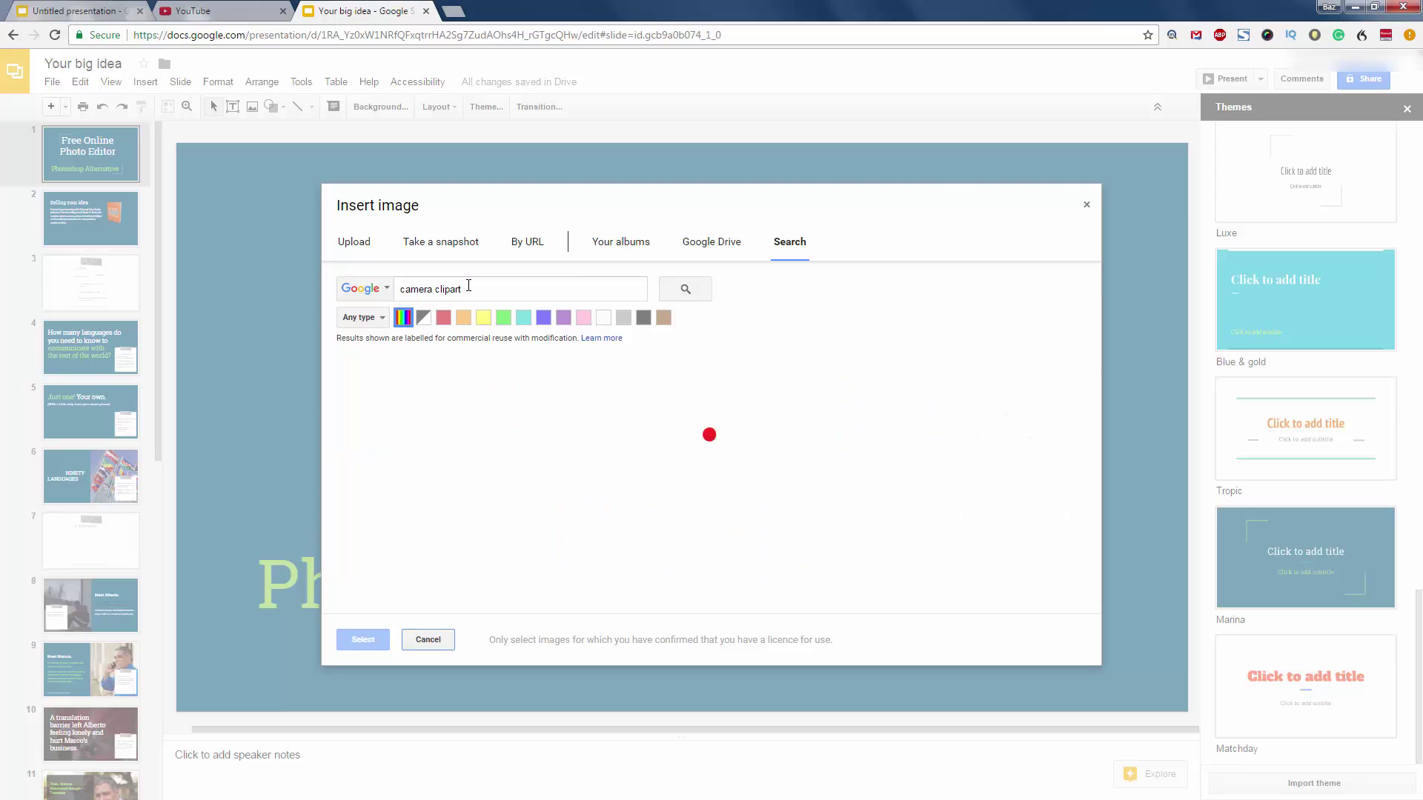
click(761, 538)
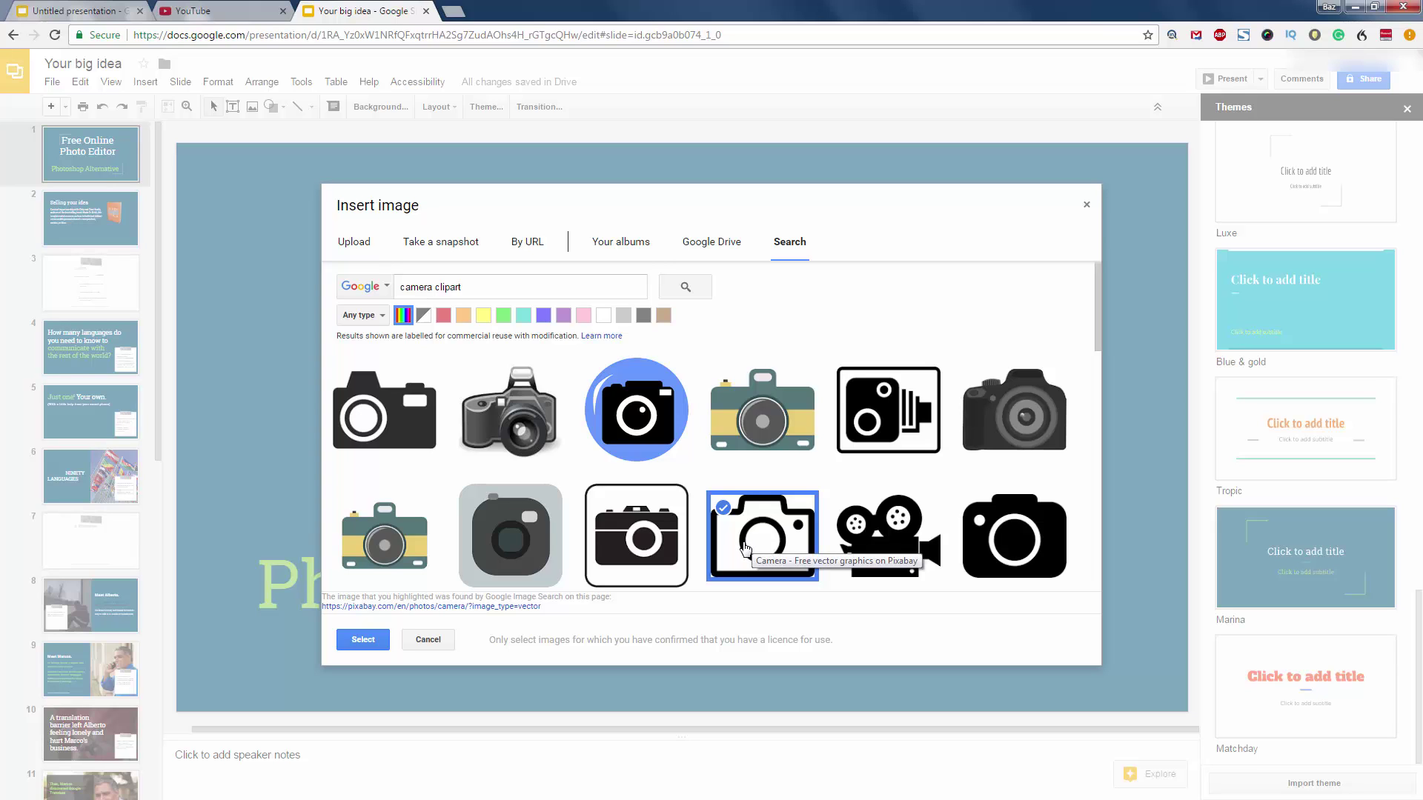
Step: Insert the colourful diaphragm image from the clipart results onto the title slide
scroll(745, 549, down, 4)
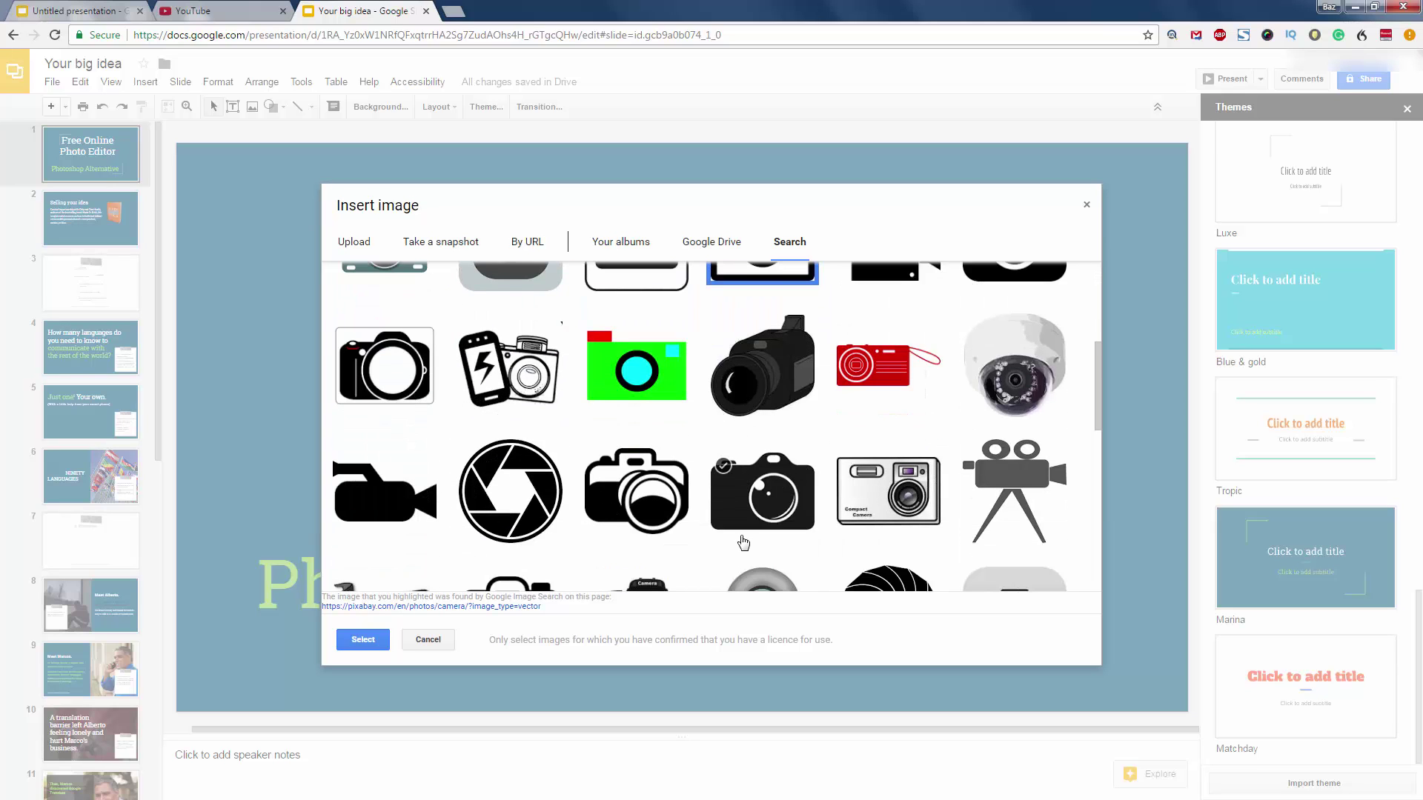
scroll(743, 543, up, 2)
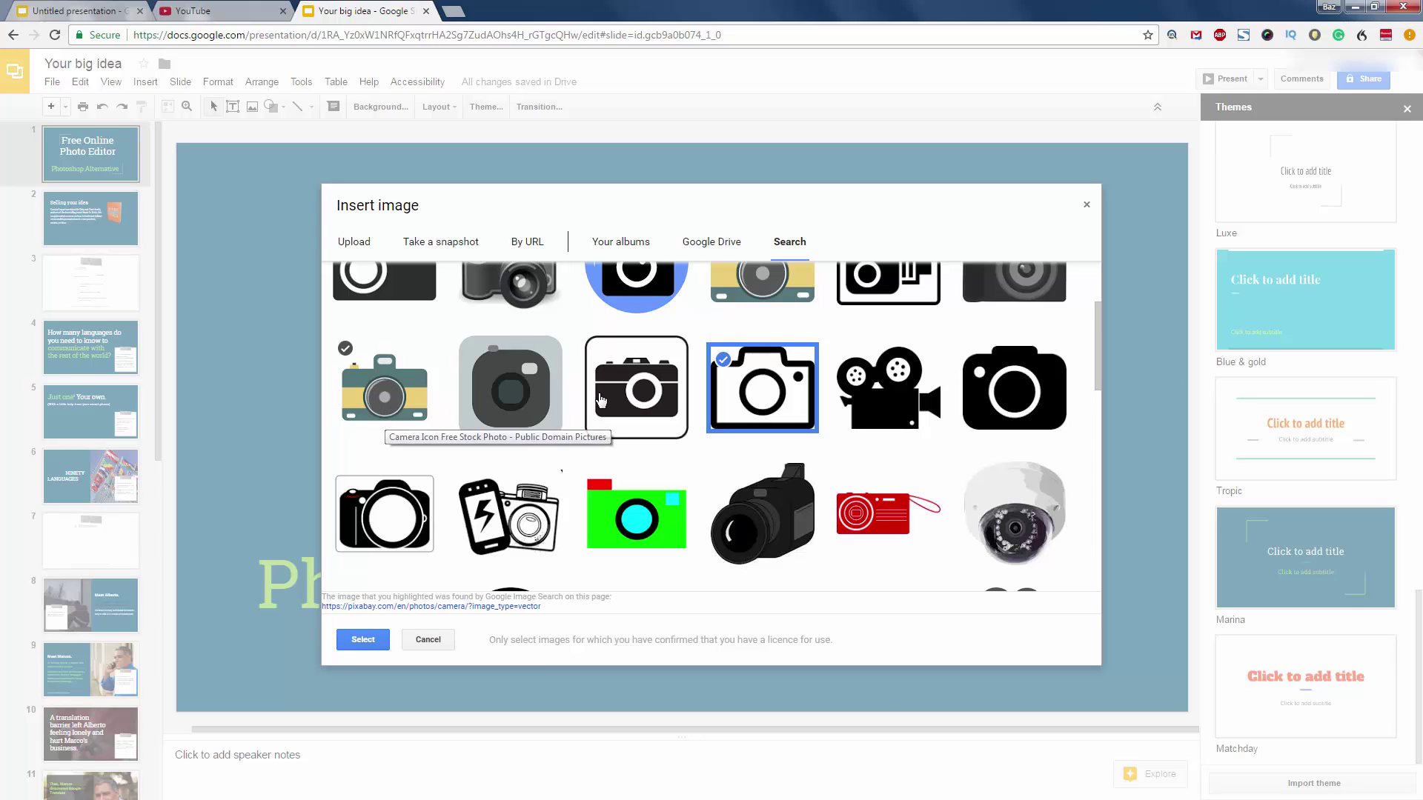
scroll(597, 400, down, 6)
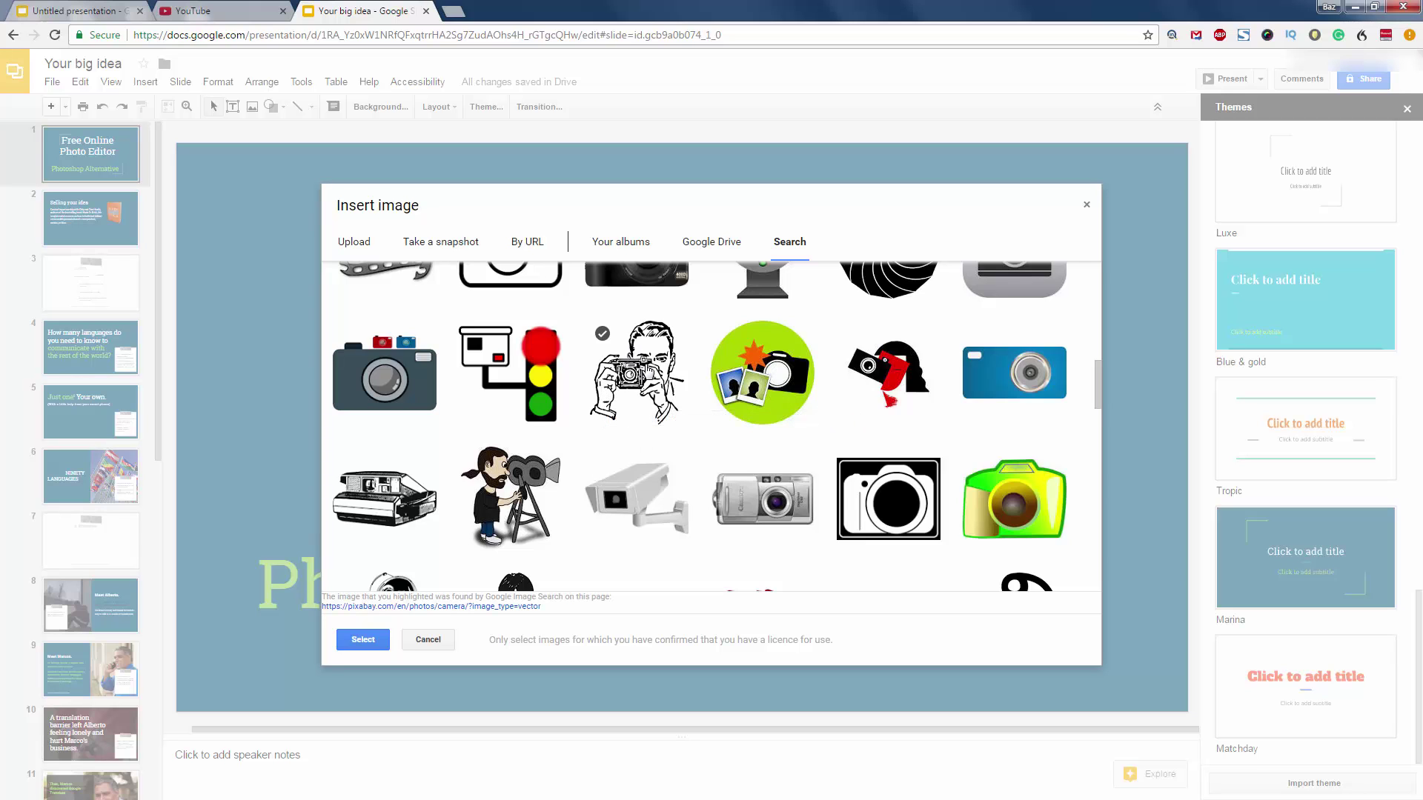
scroll(642, 374, down, 5)
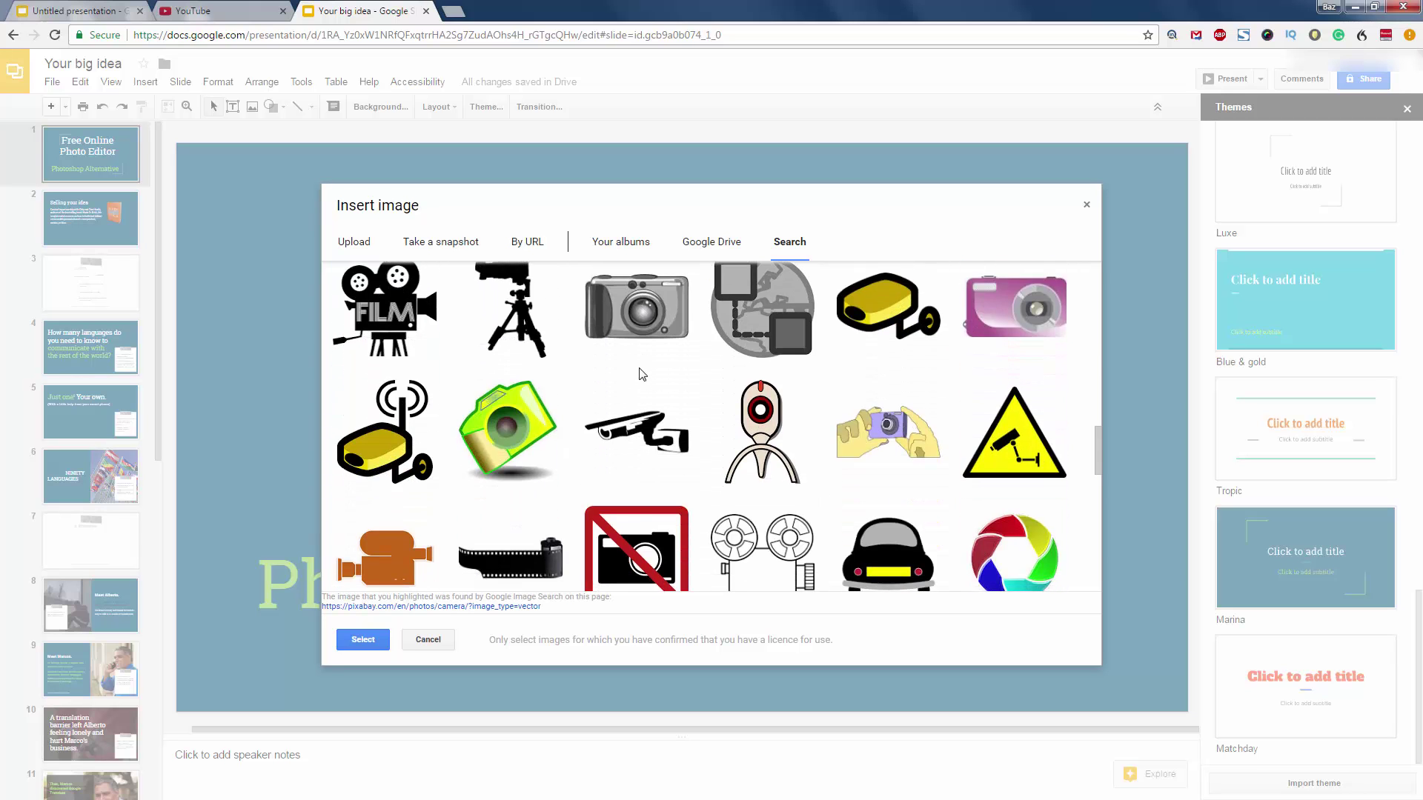
scroll(642, 374, down, 2)
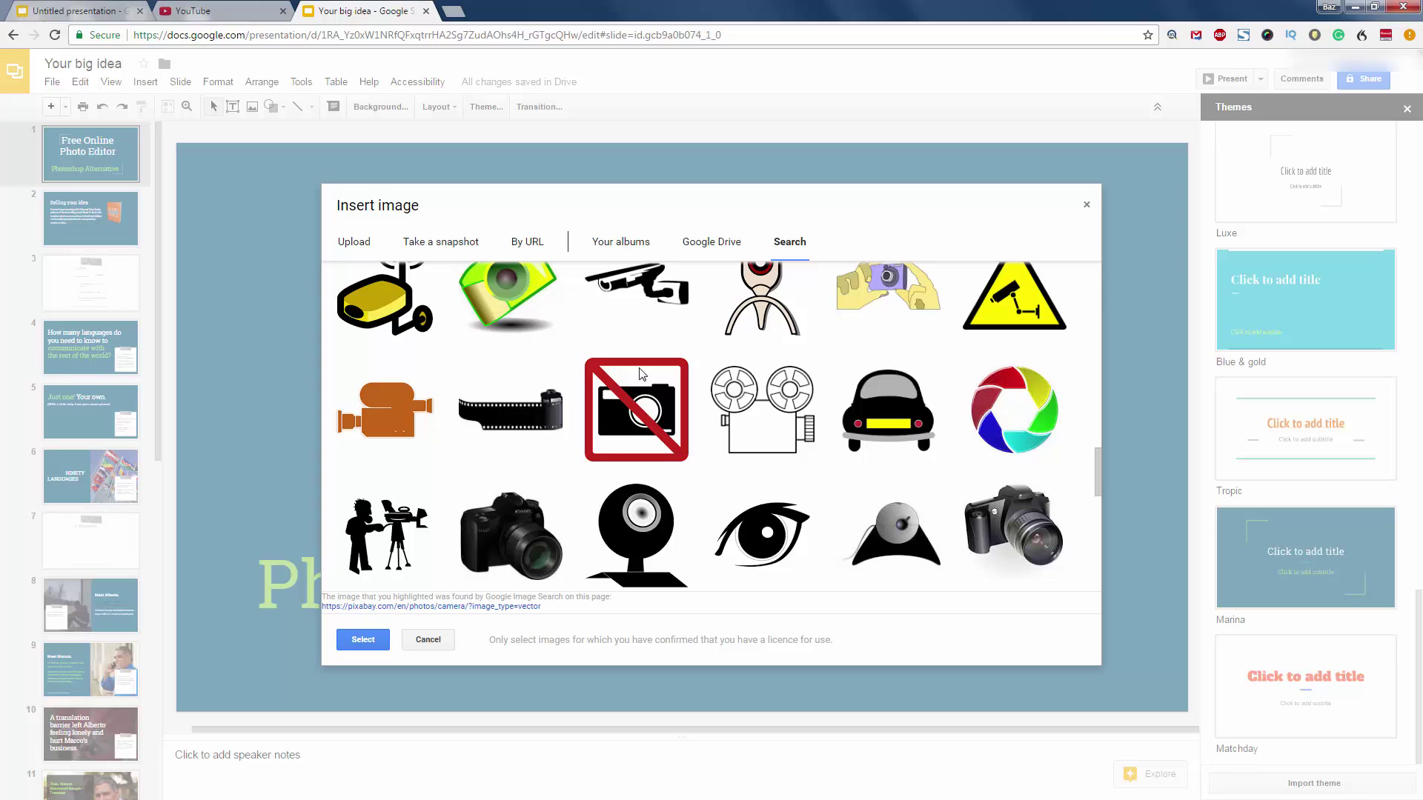
scroll(642, 374, up, 2)
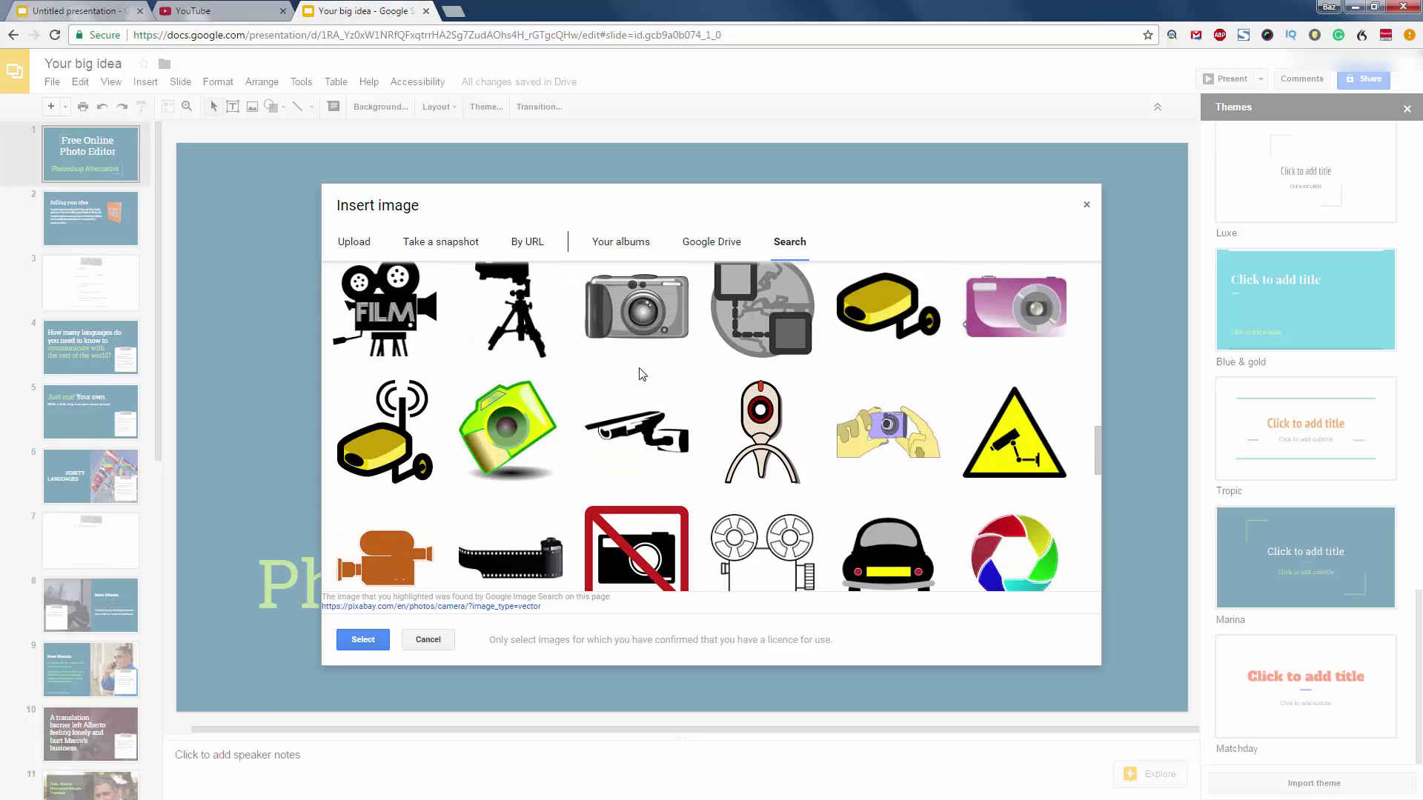
scroll(642, 373, down, 5)
click(640, 369)
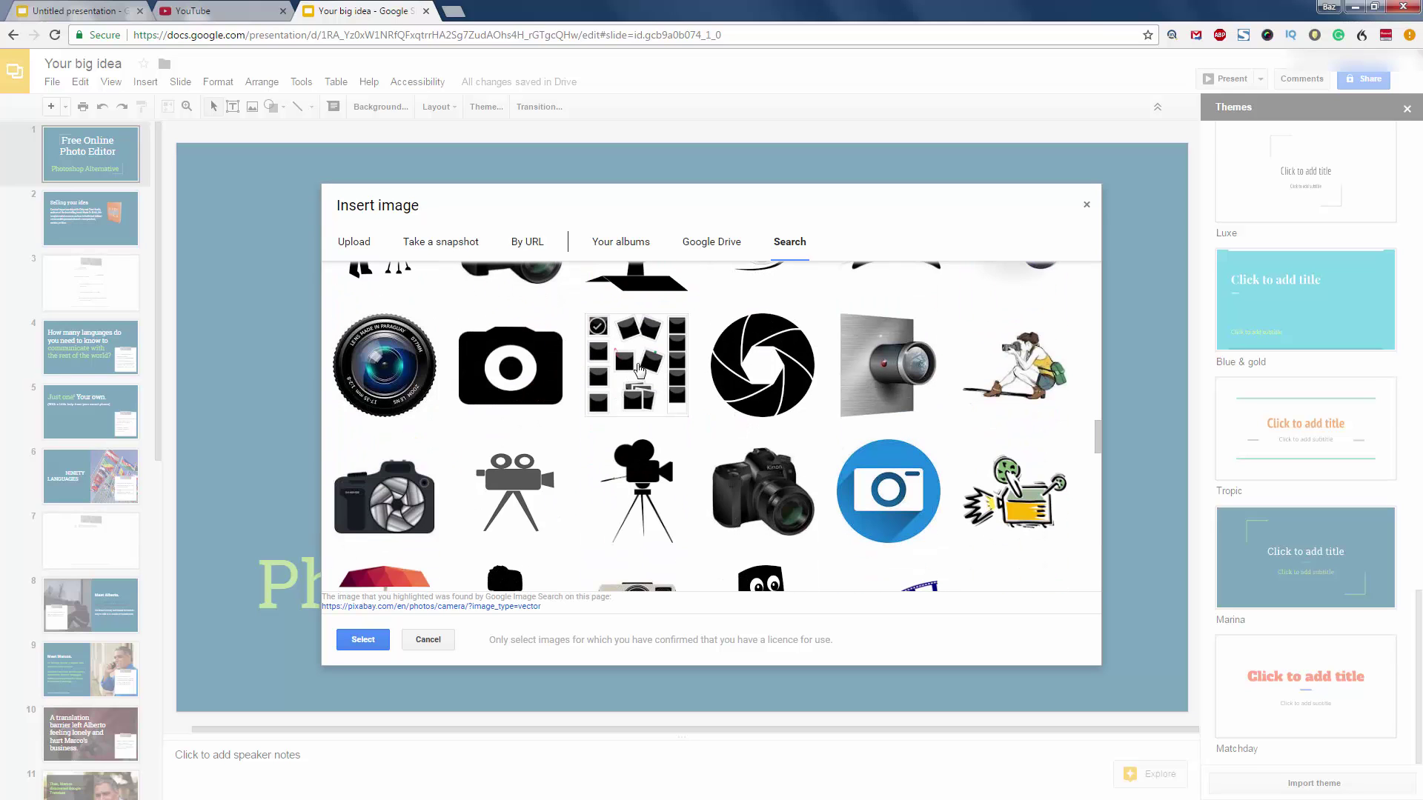
scroll(639, 368, down, 3)
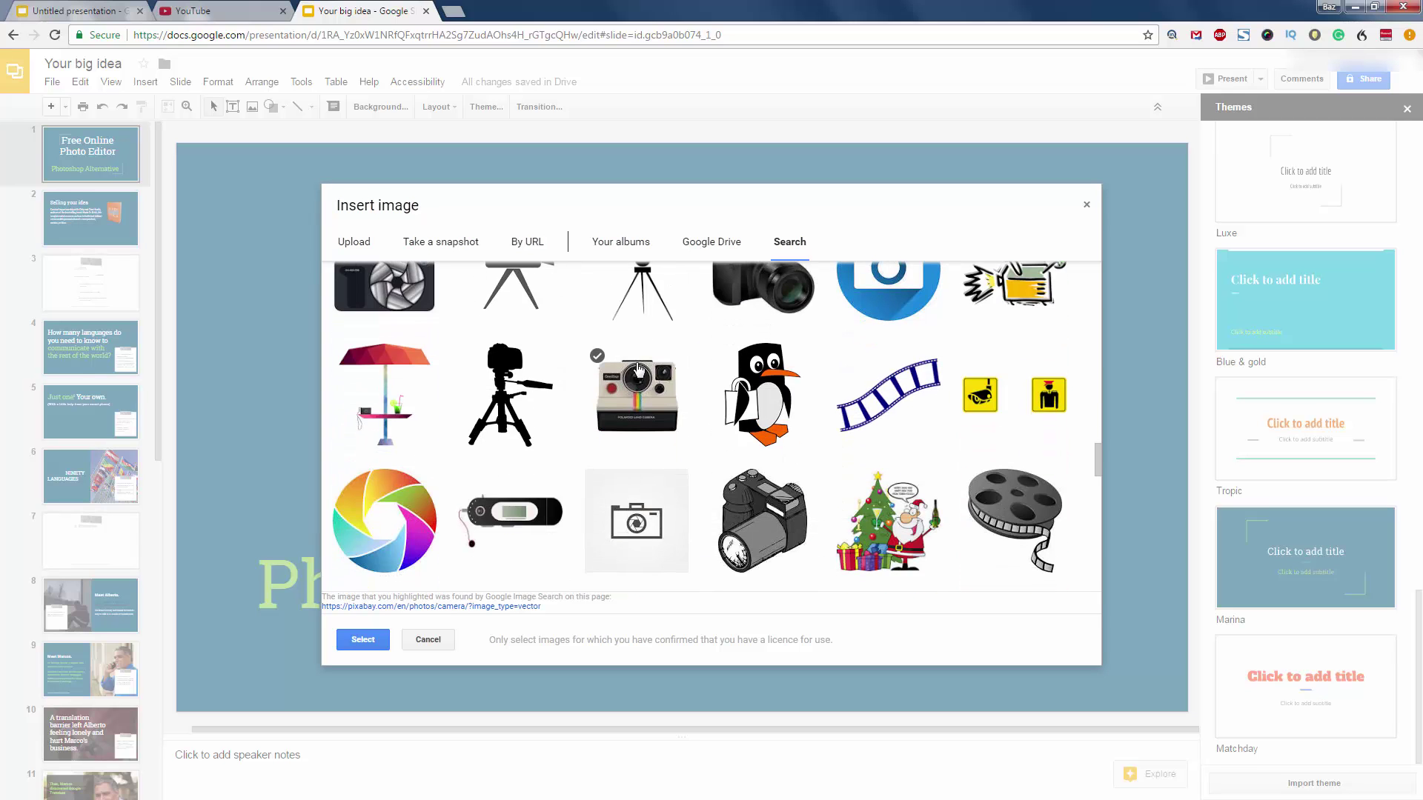
scroll(641, 368, down, 2)
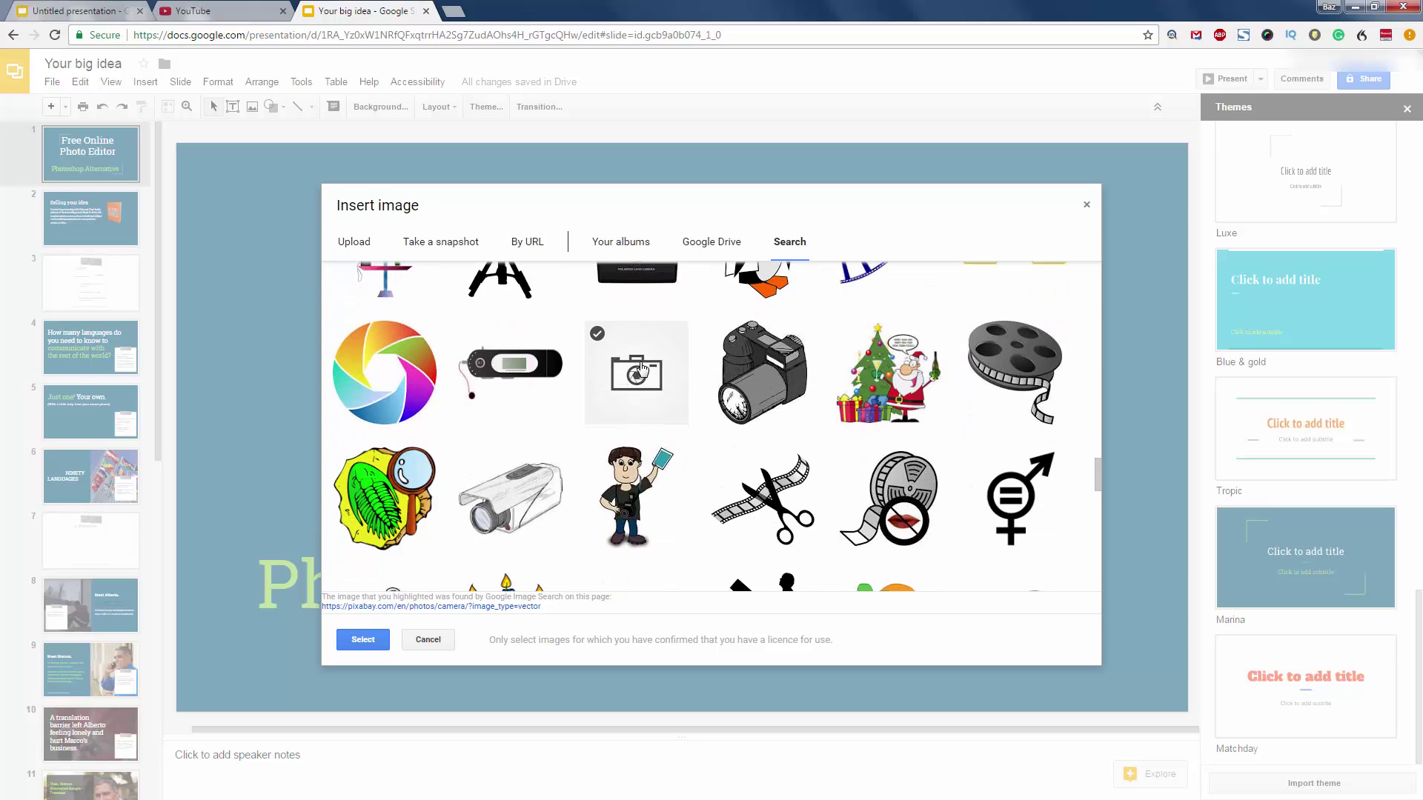
click(376, 390)
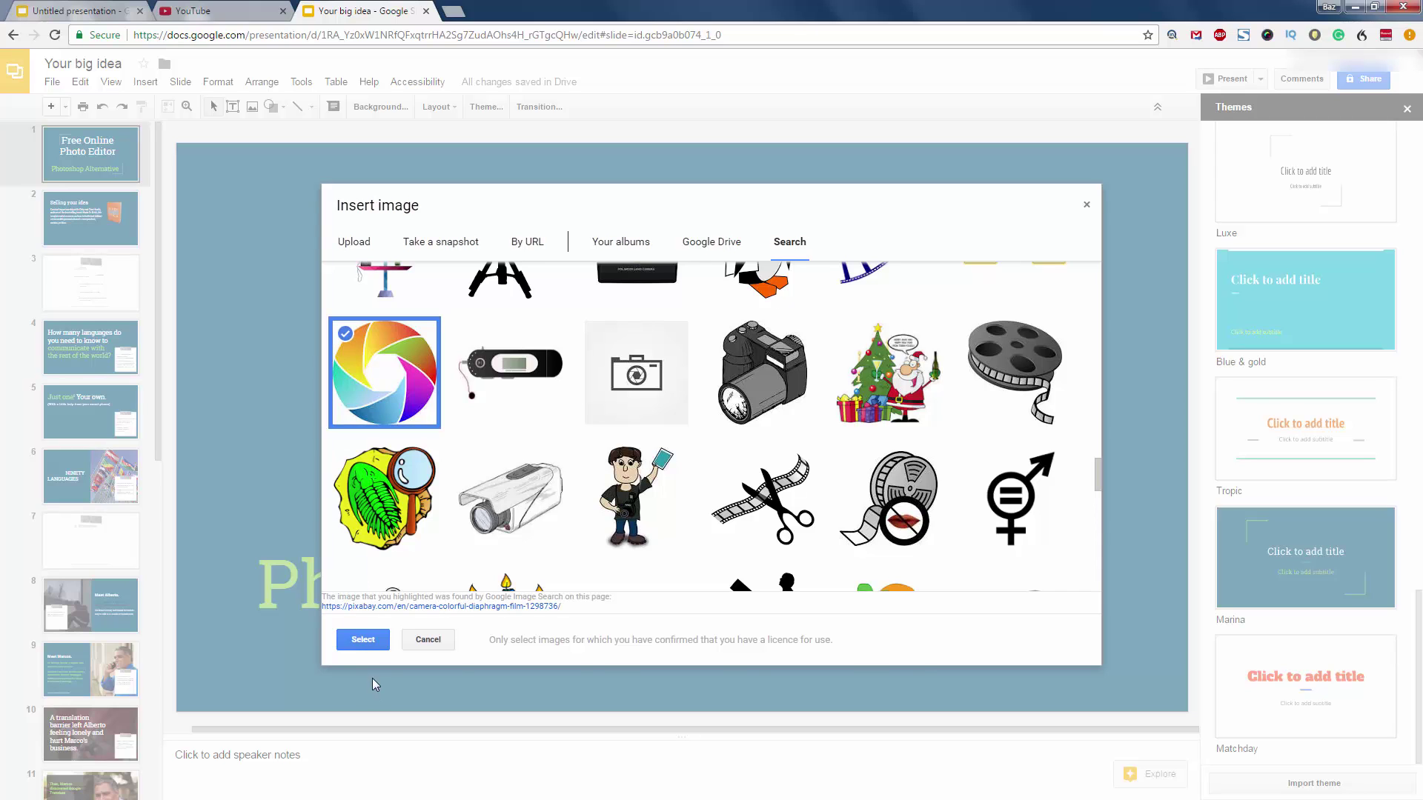
click(379, 637)
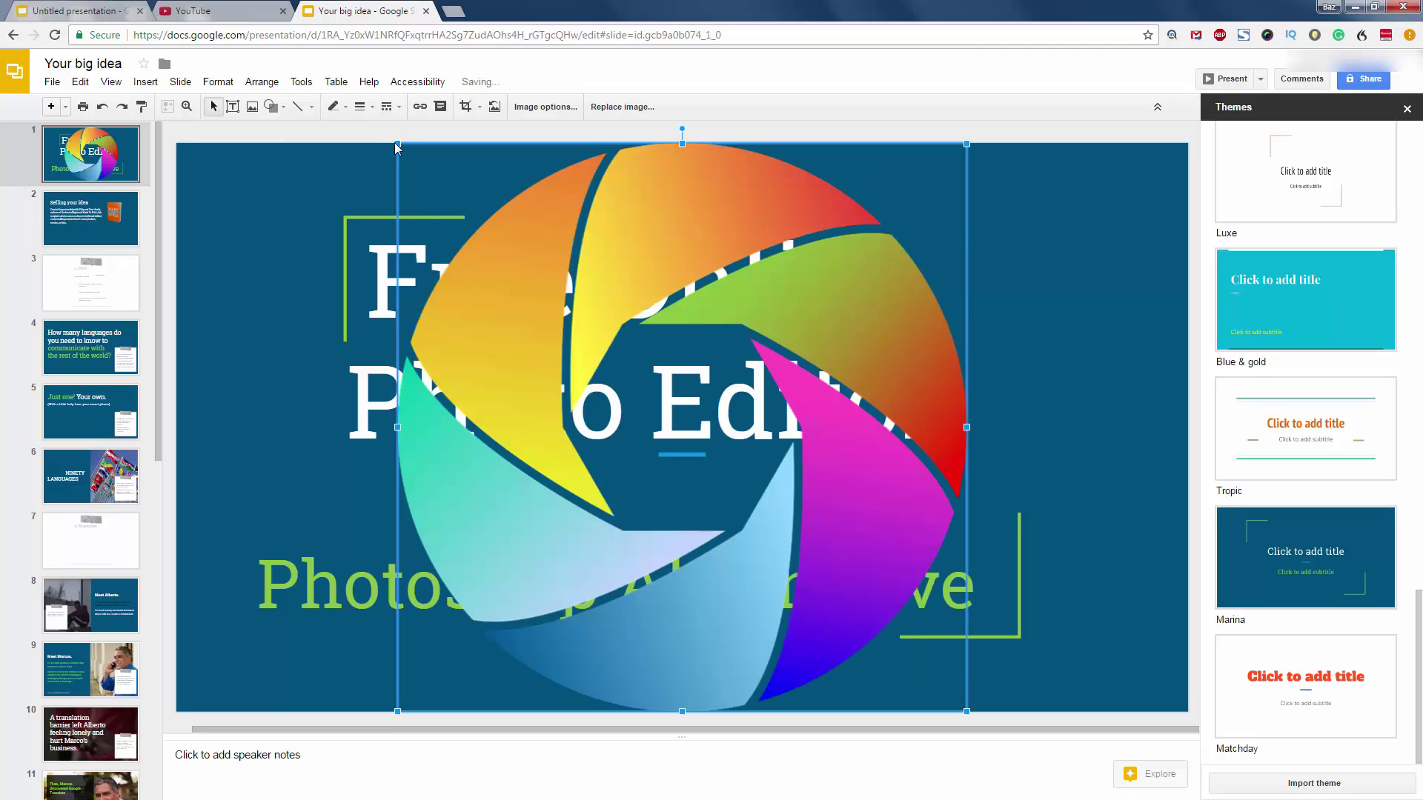
Step: Shrink the rainbow aperture image and park it in the top-right corner, clear of the title
drag(395, 143, 695, 442)
drag(808, 504, 1016, 203)
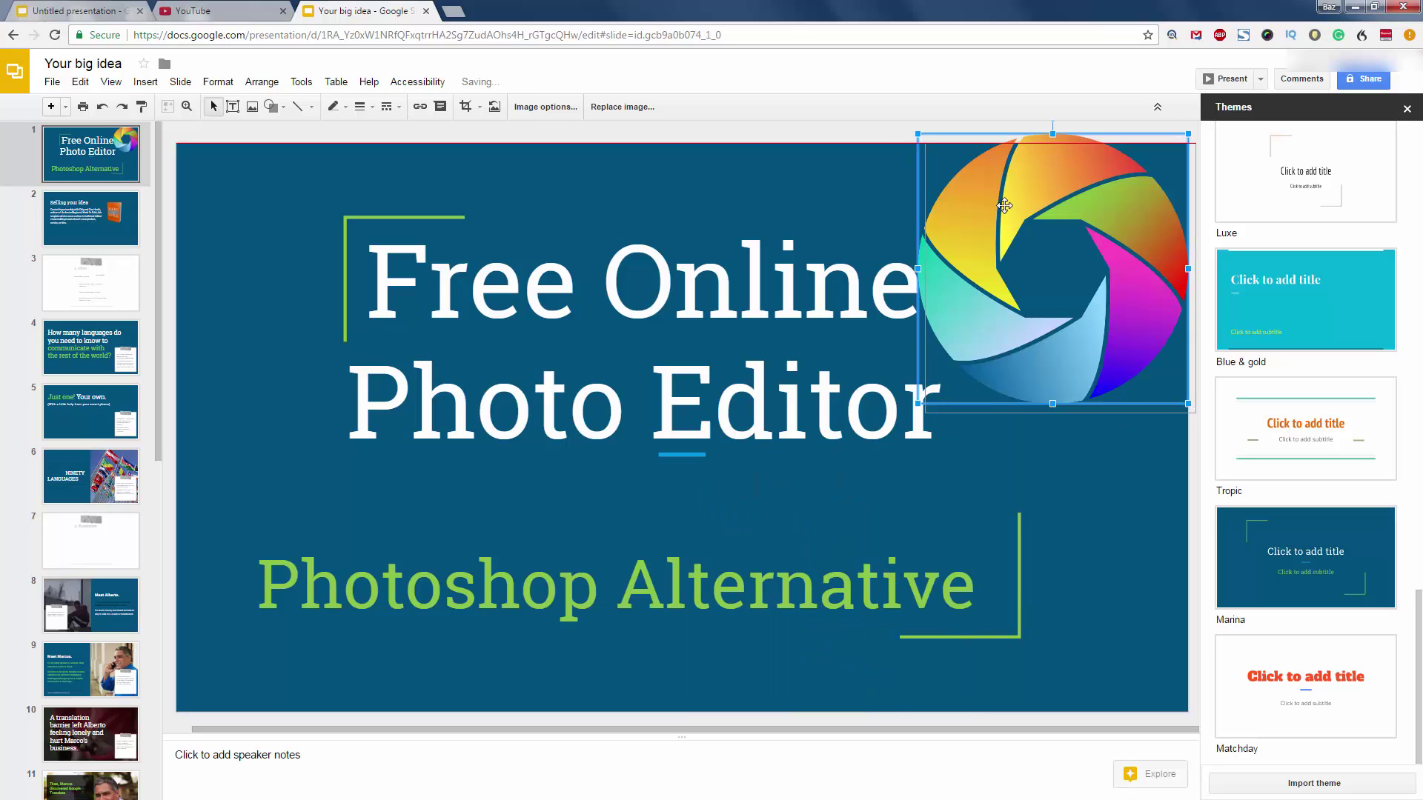
drag(931, 145, 980, 210)
click(799, 131)
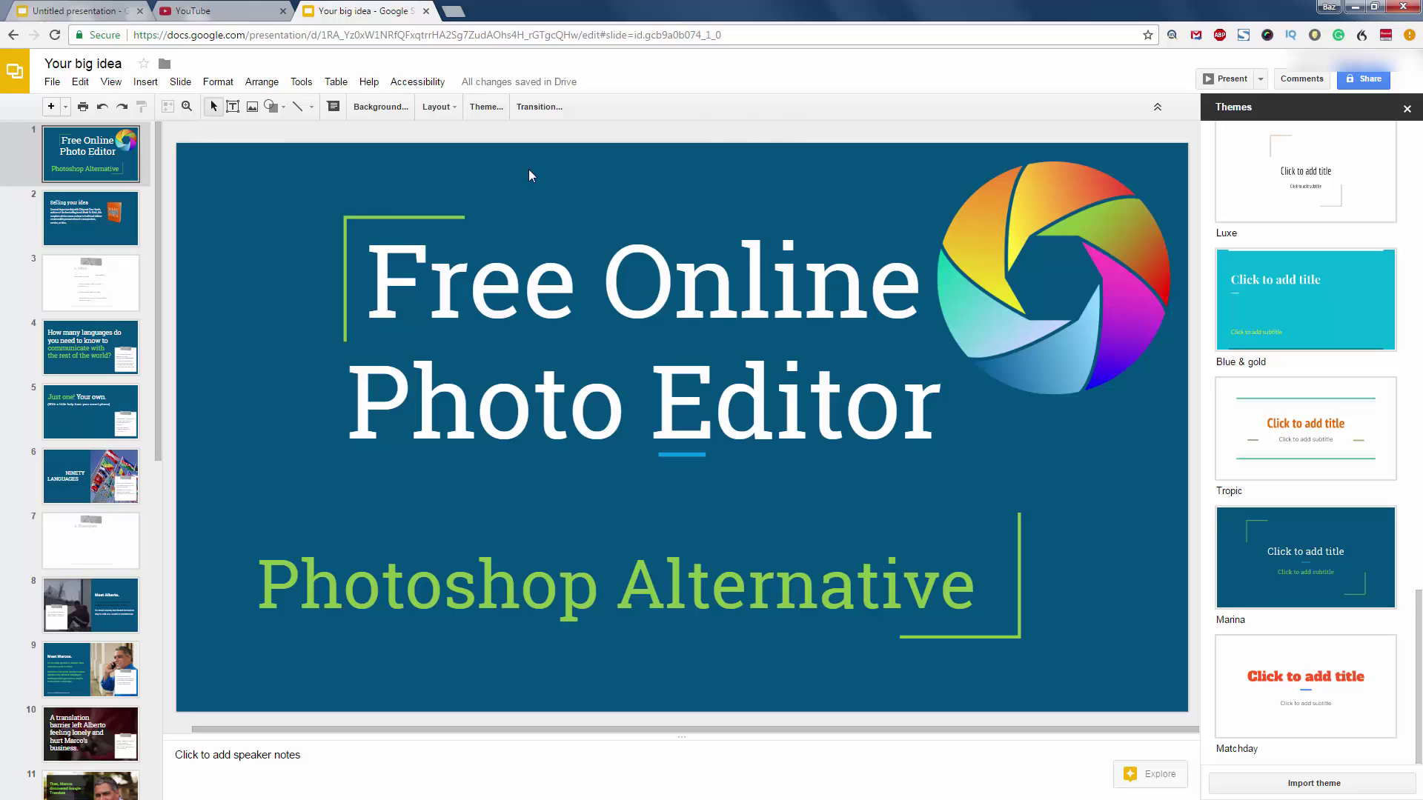
click(252, 109)
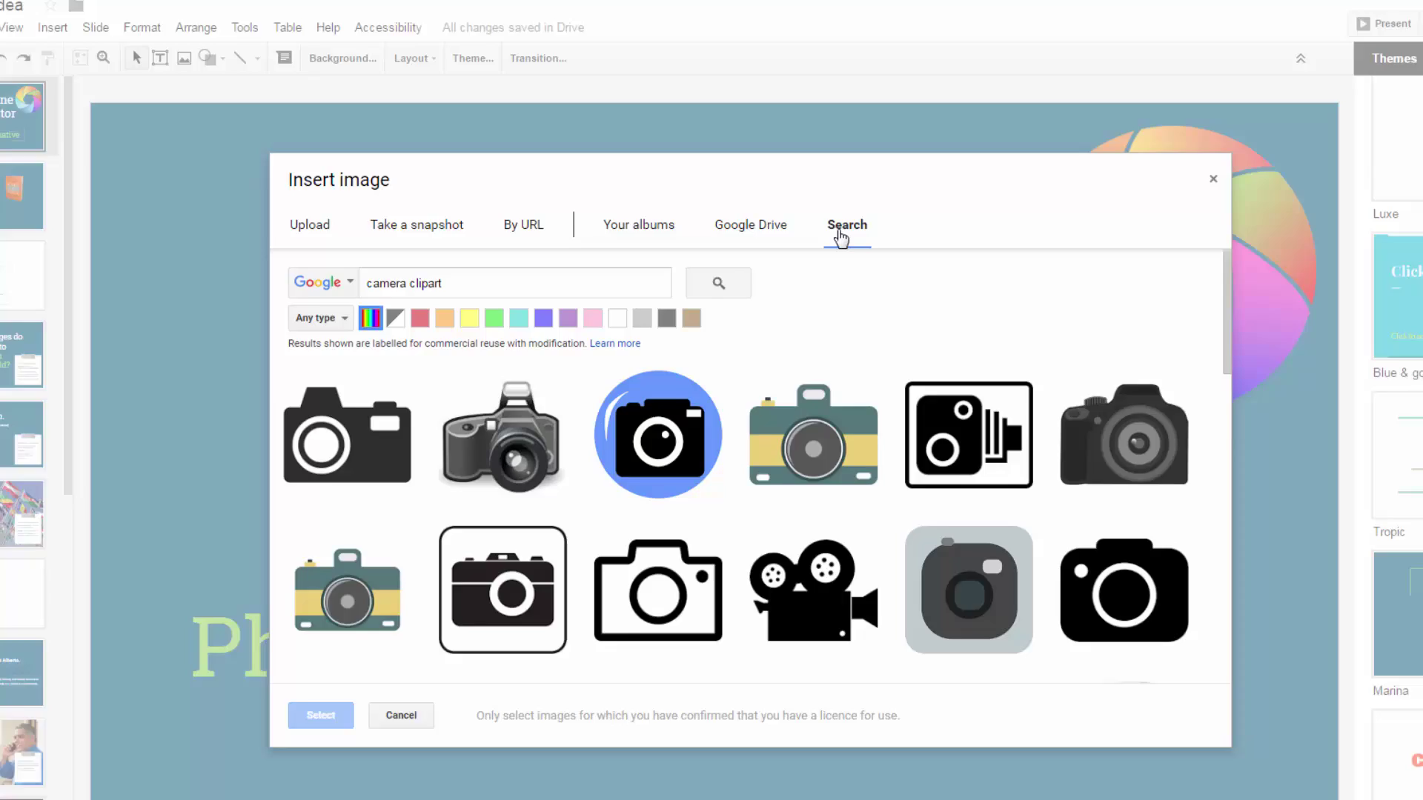
click(789, 242)
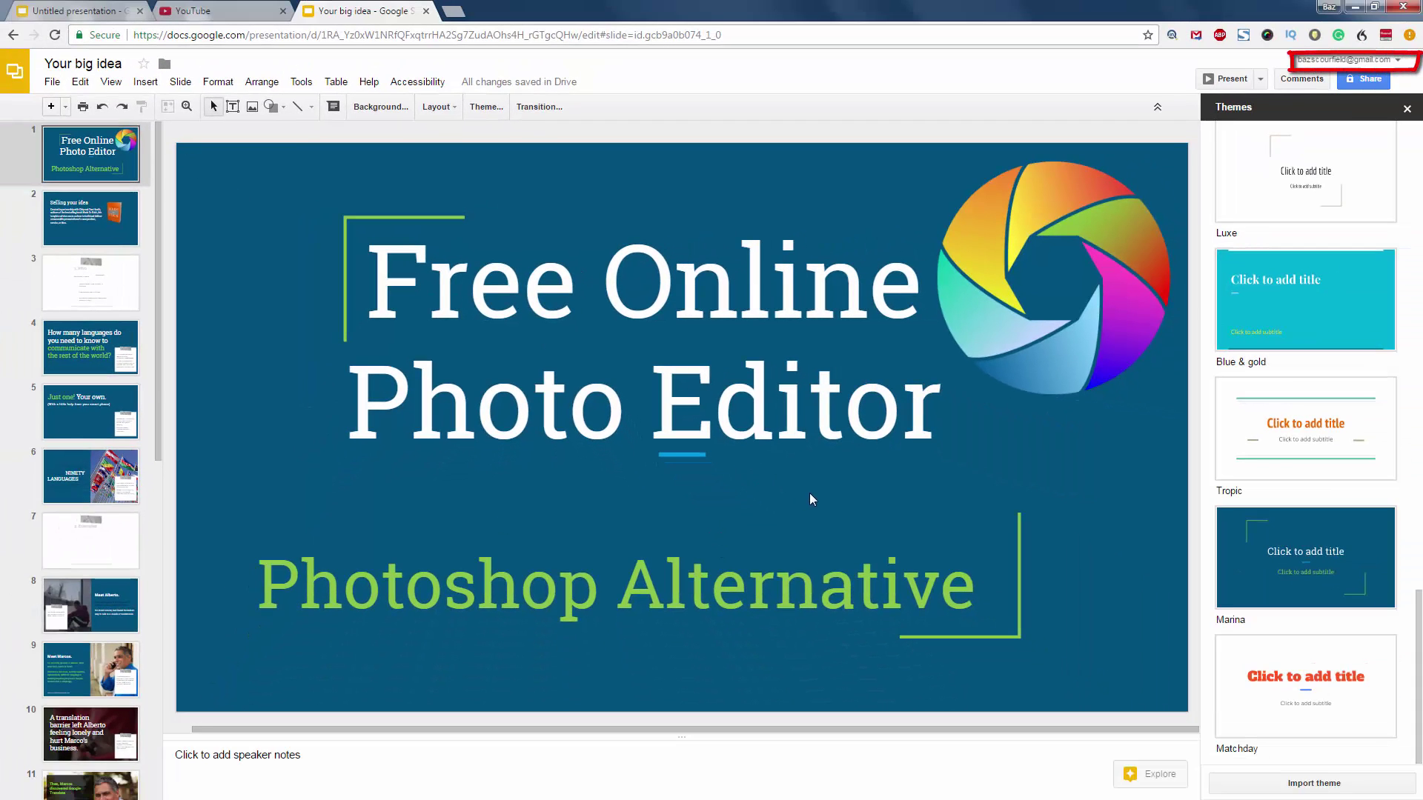
Step: Download the title slide as a PNG named 'free online photo editing' in aa-googleDocsThumbnail
click(51, 83)
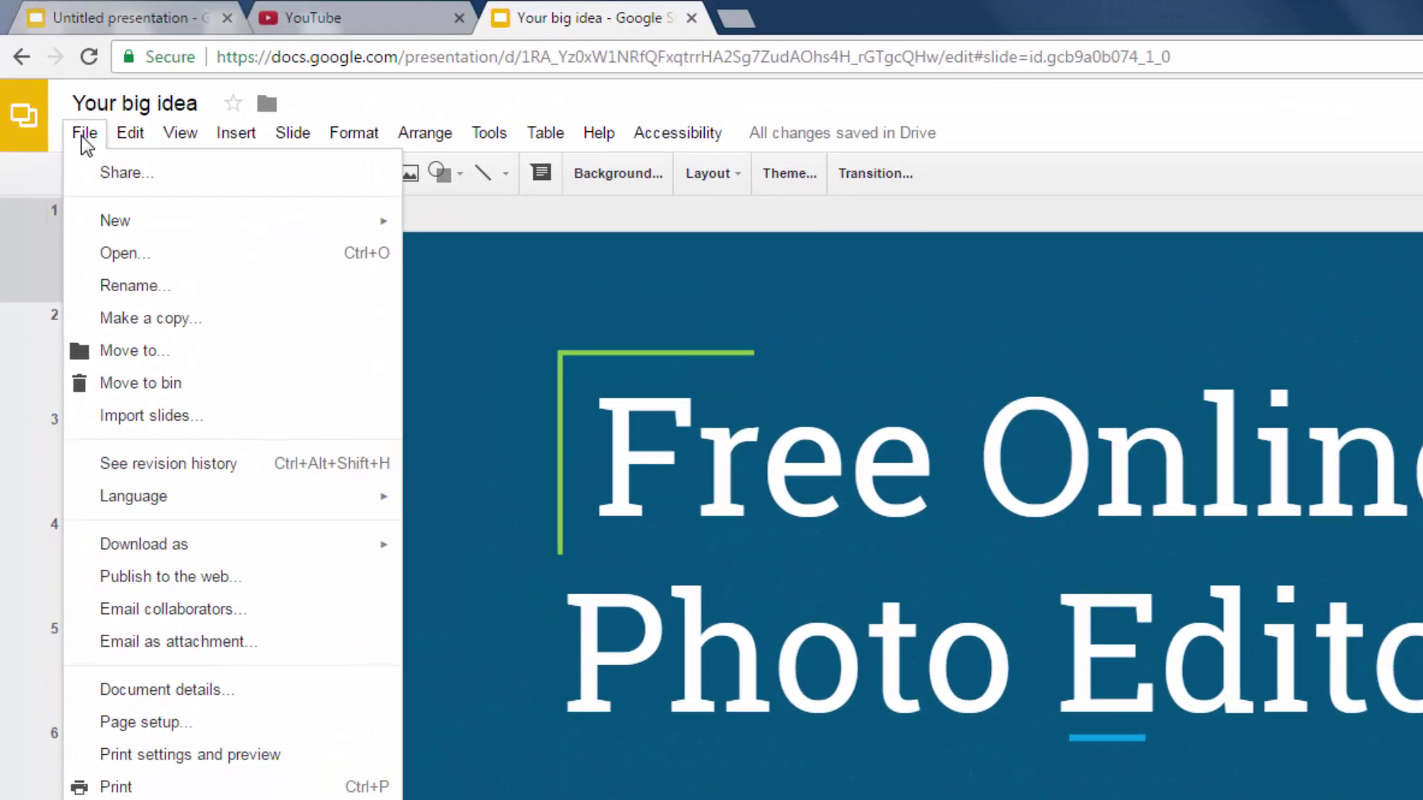
mouse_move(199, 550)
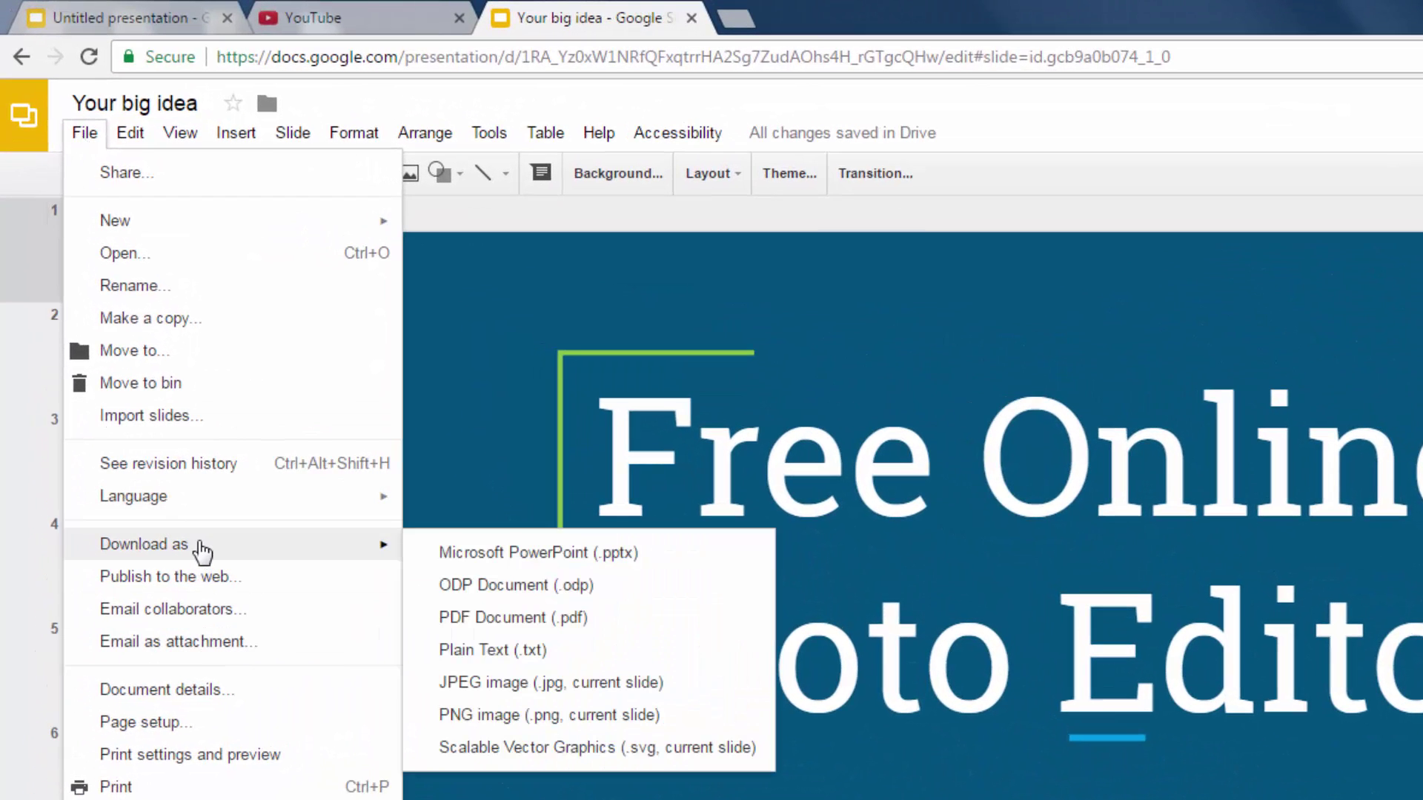
click(531, 716)
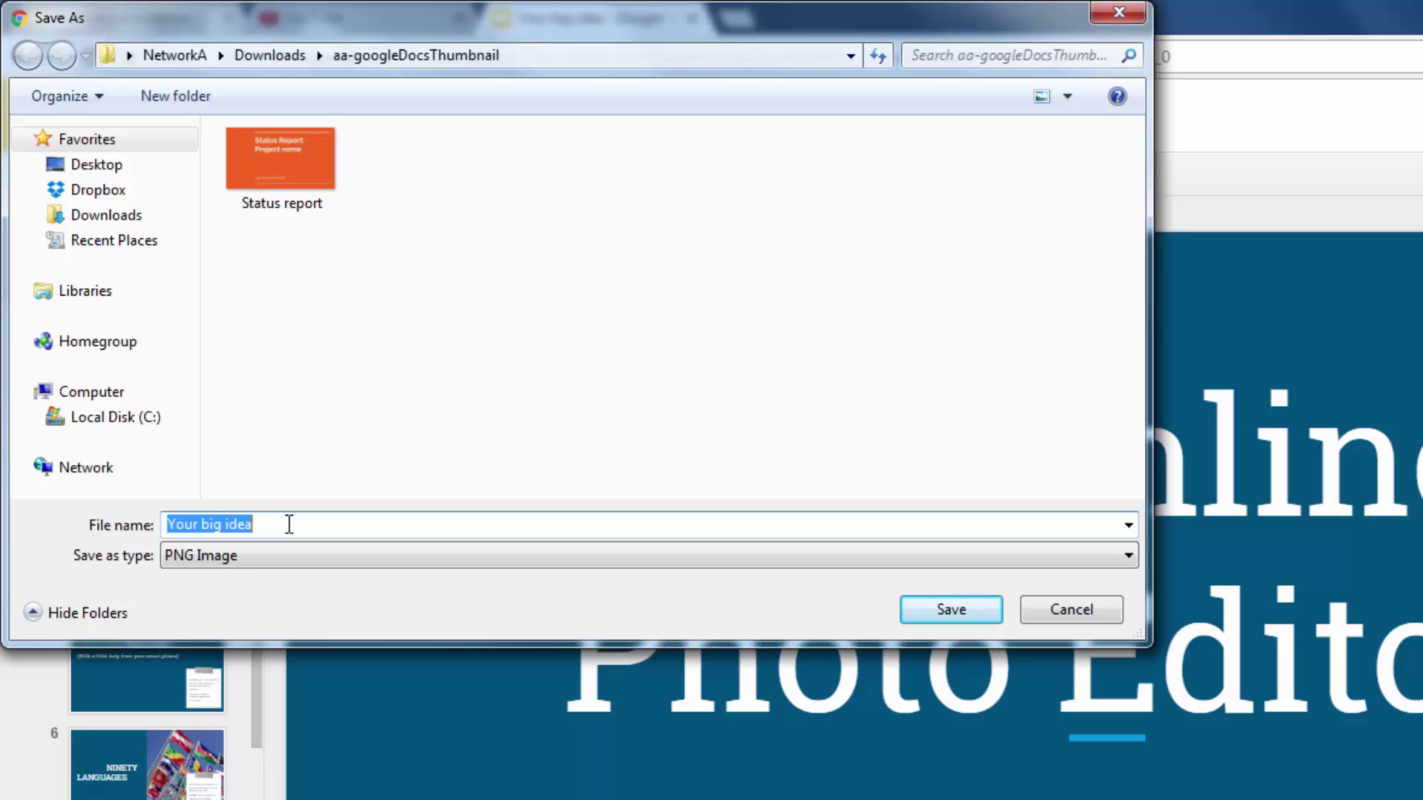
text(free online photo editing)
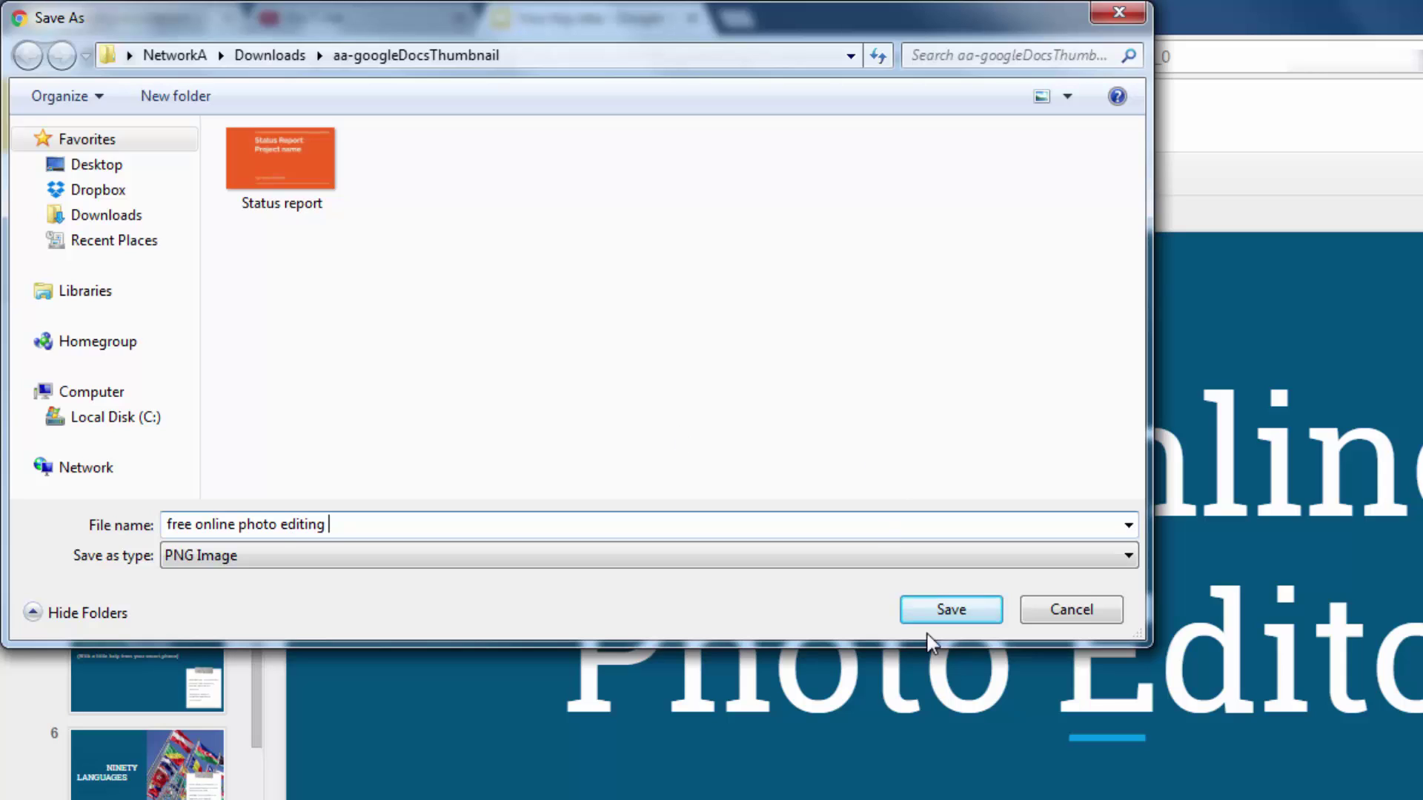
click(950, 613)
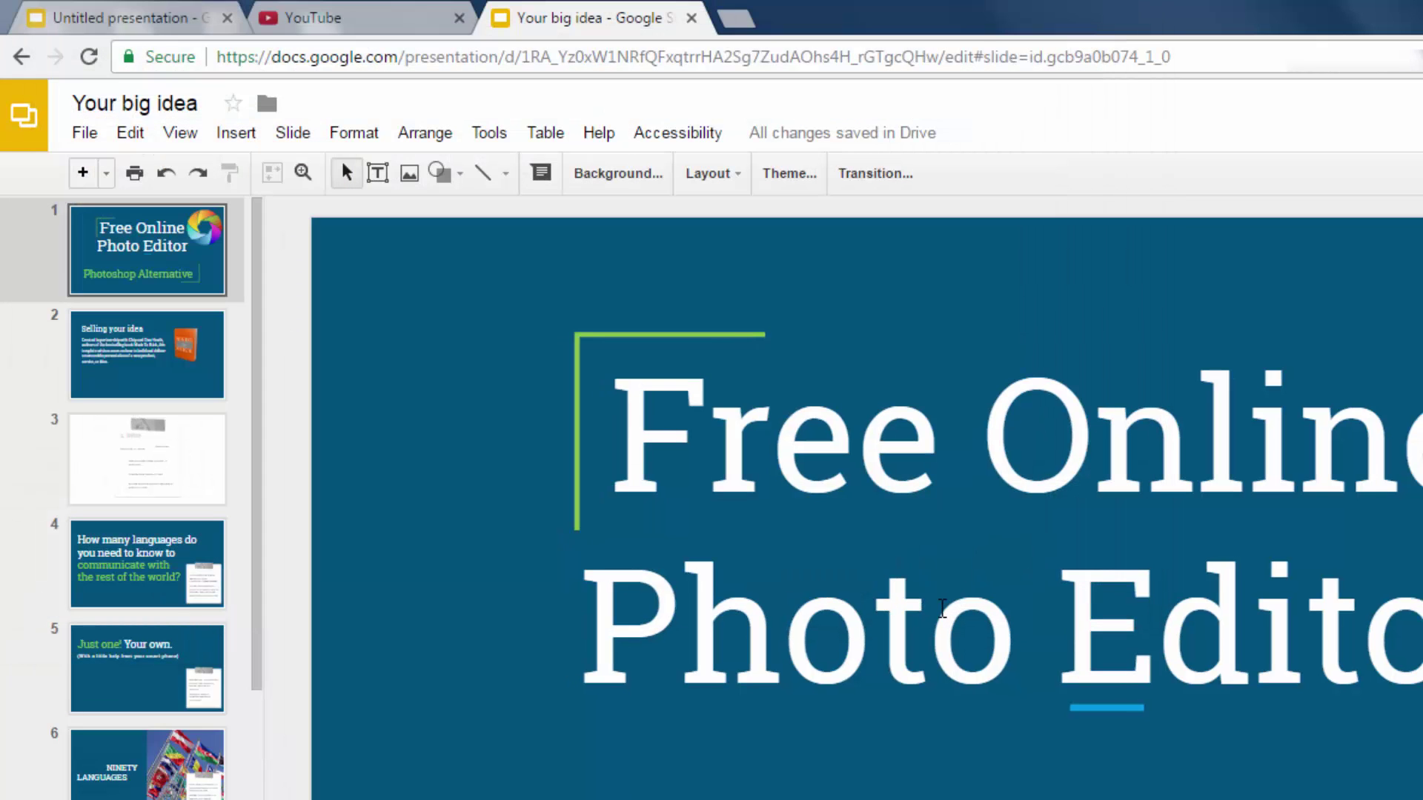
Step: Upload the 'free online photo editing' PNG as the video's custom thumbnail, then reload the page
click(361, 19)
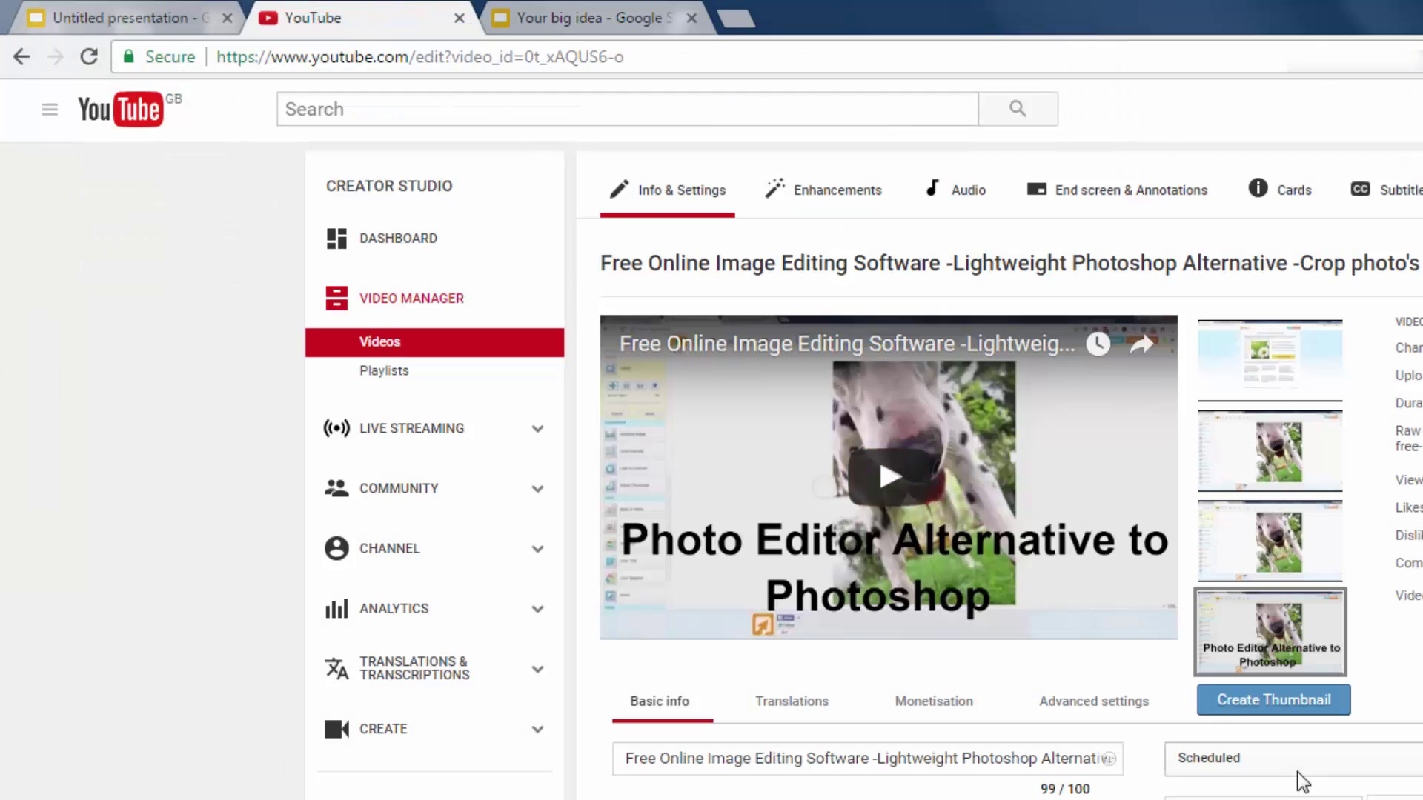
click(1287, 710)
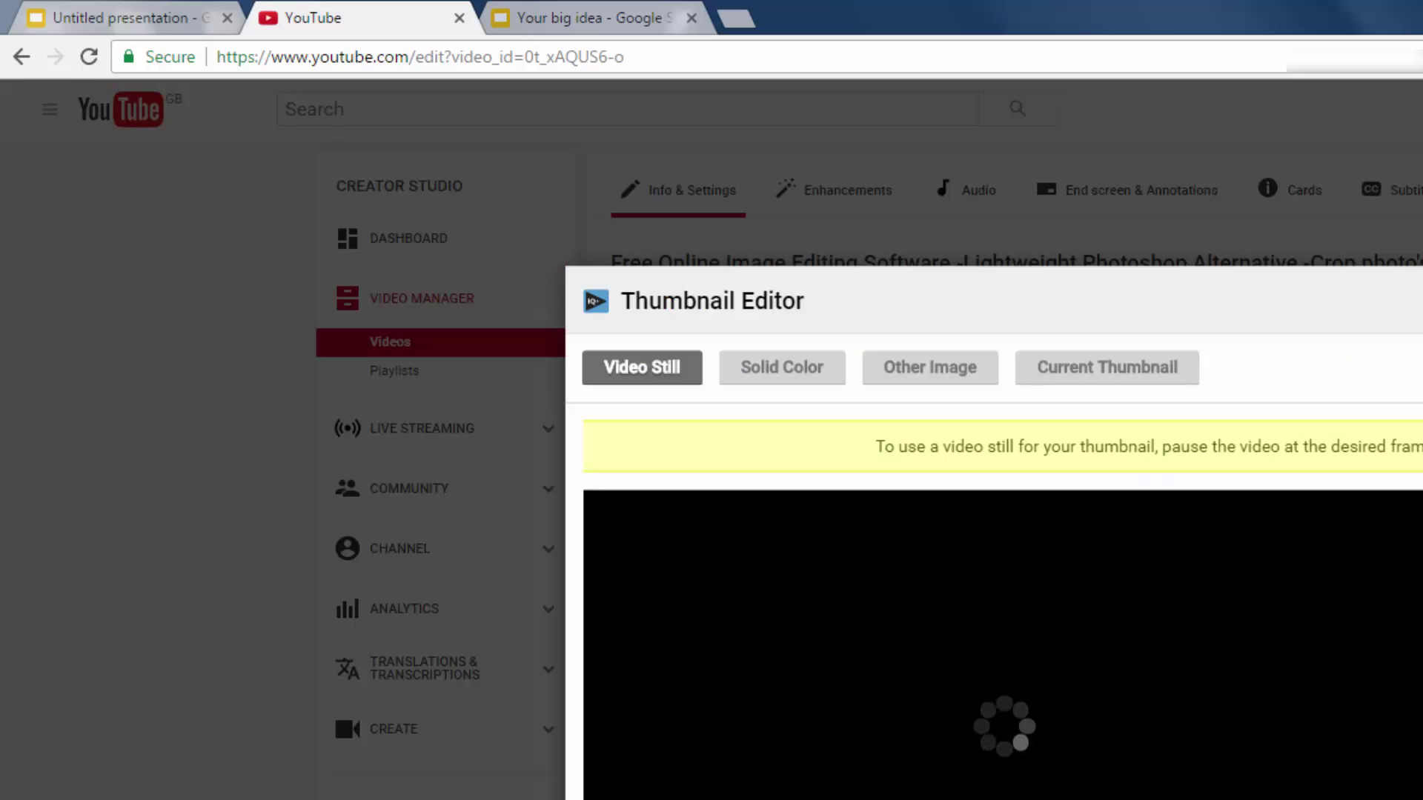
key(Escape)
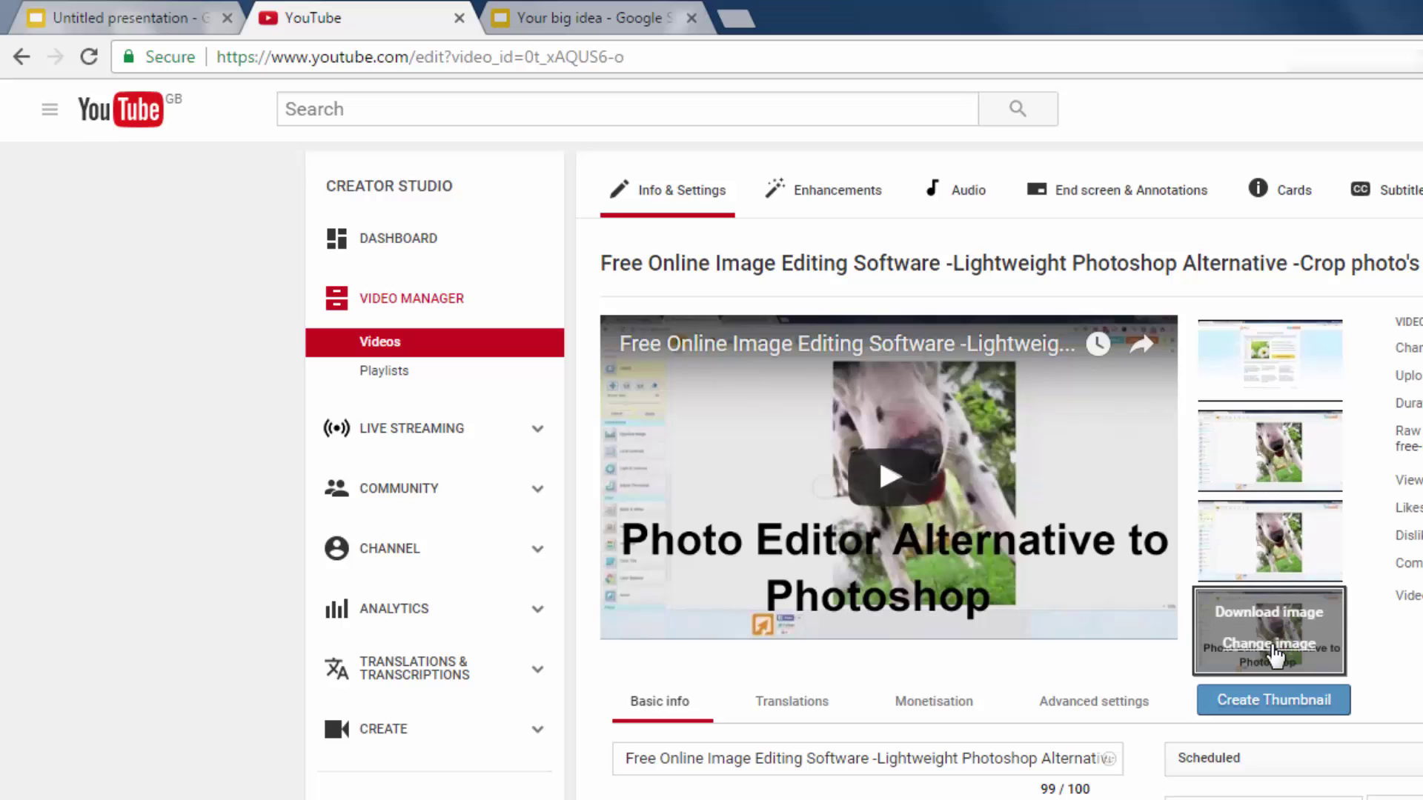
click(1272, 650)
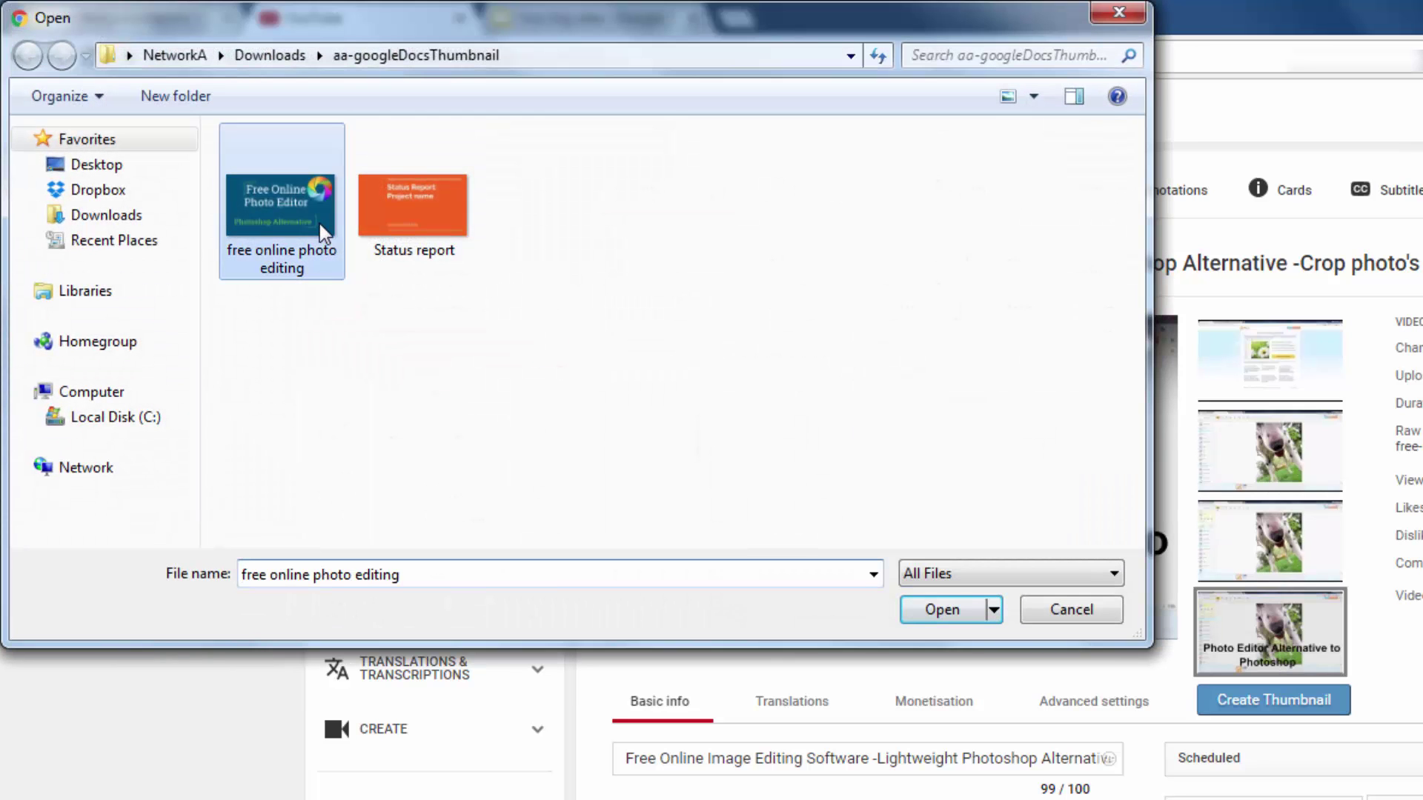
double_click(319, 224)
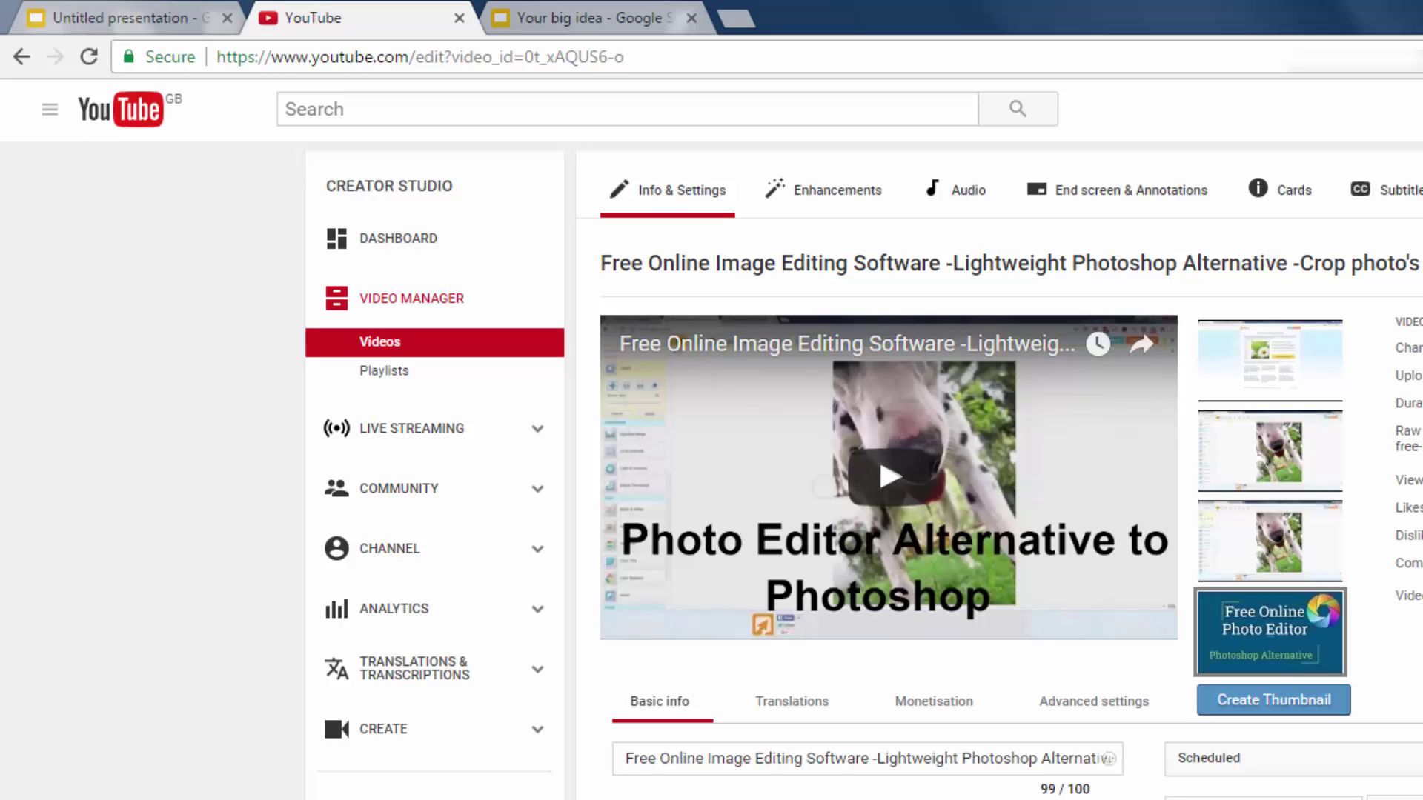
click(89, 58)
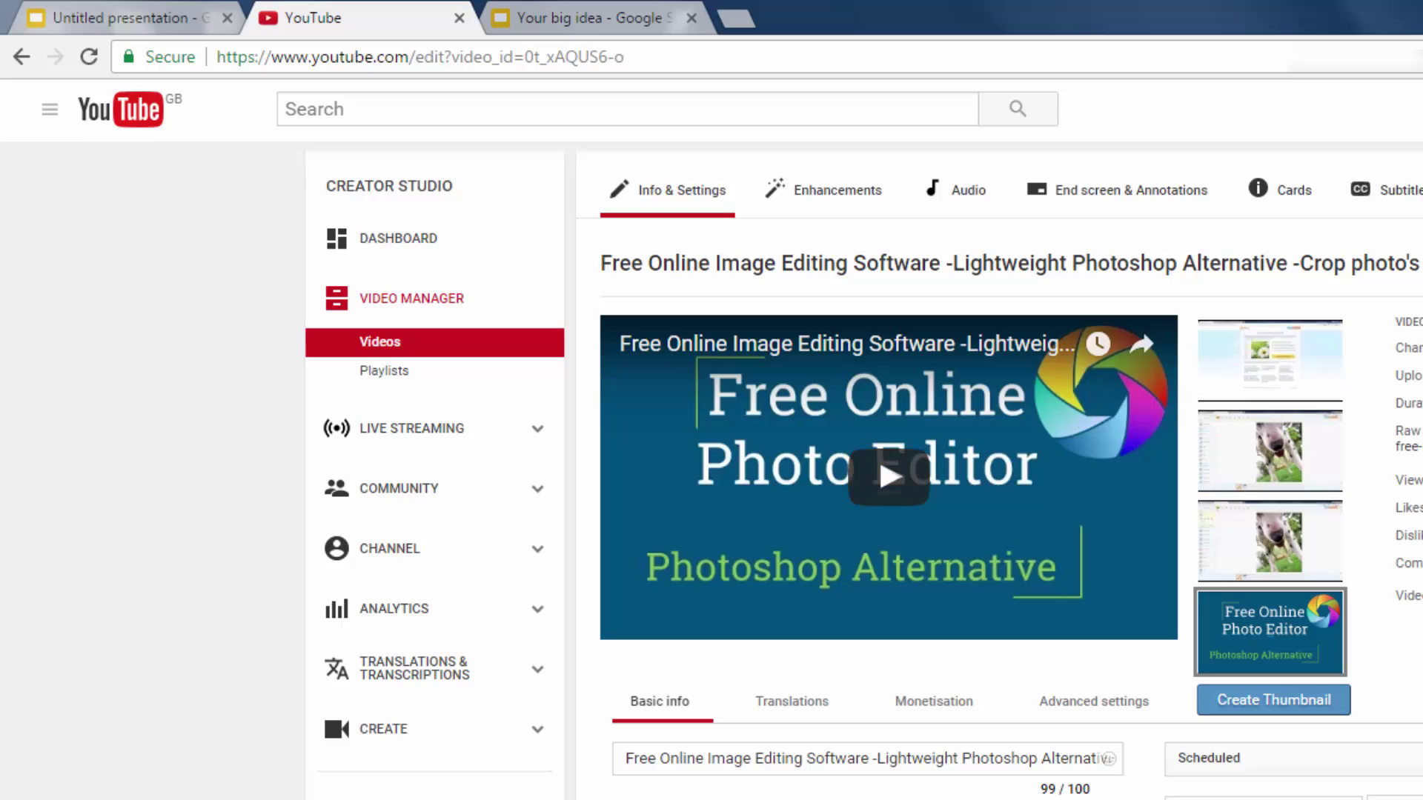
key(F5)
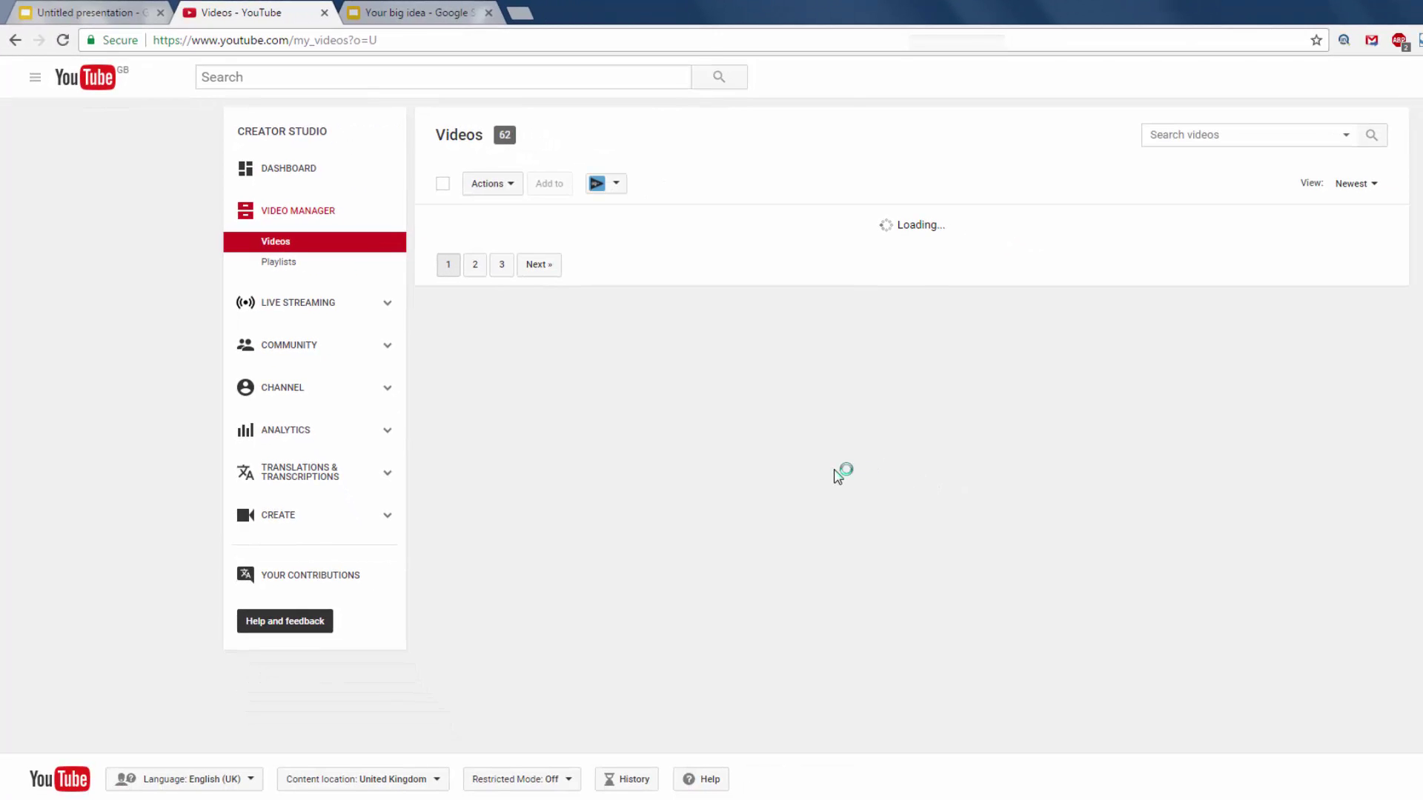
Step: Scroll the Videos list to the Free Online Image Editing Software video to check its thumbnail
scroll(836, 482, down, 1)
scroll(836, 483, down, 4)
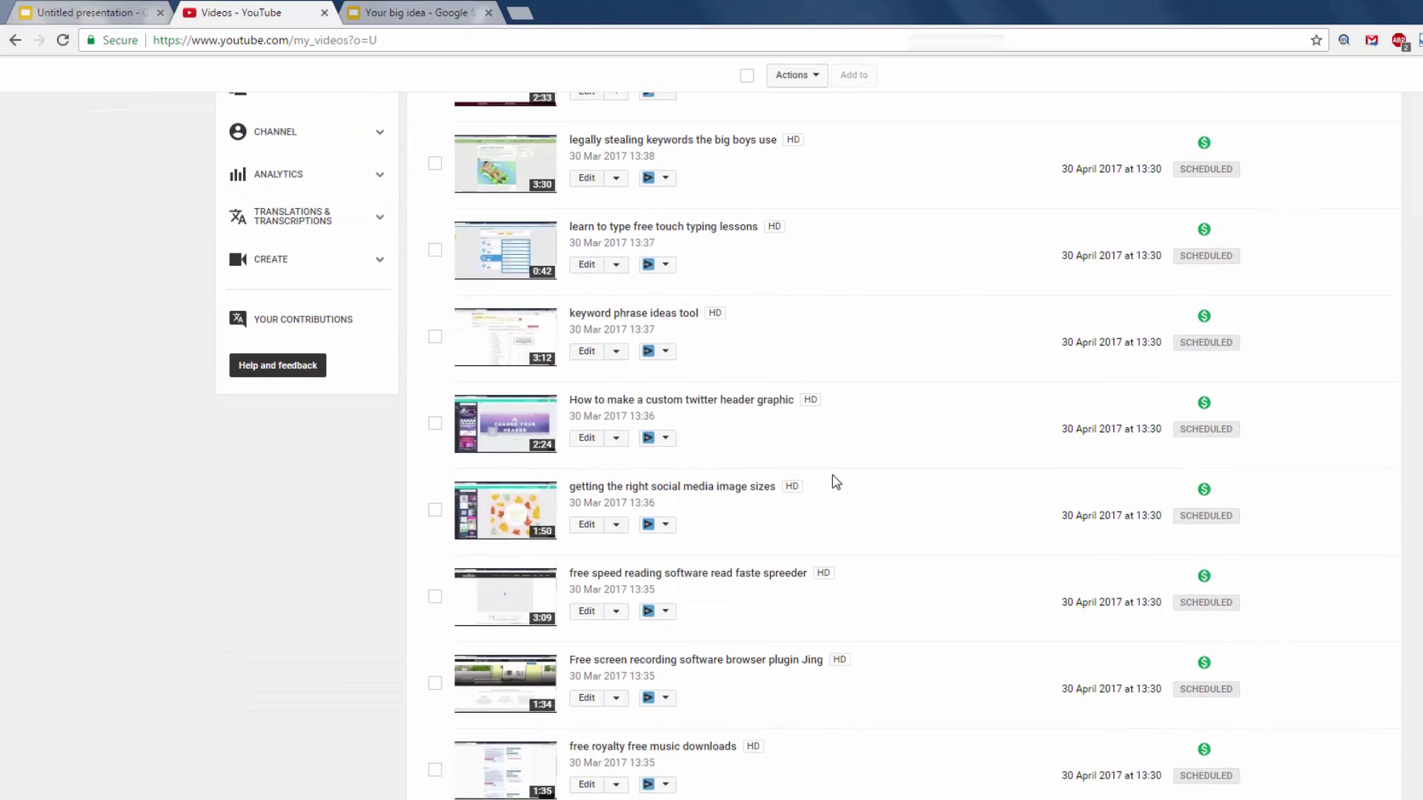
scroll(836, 482, down, 1)
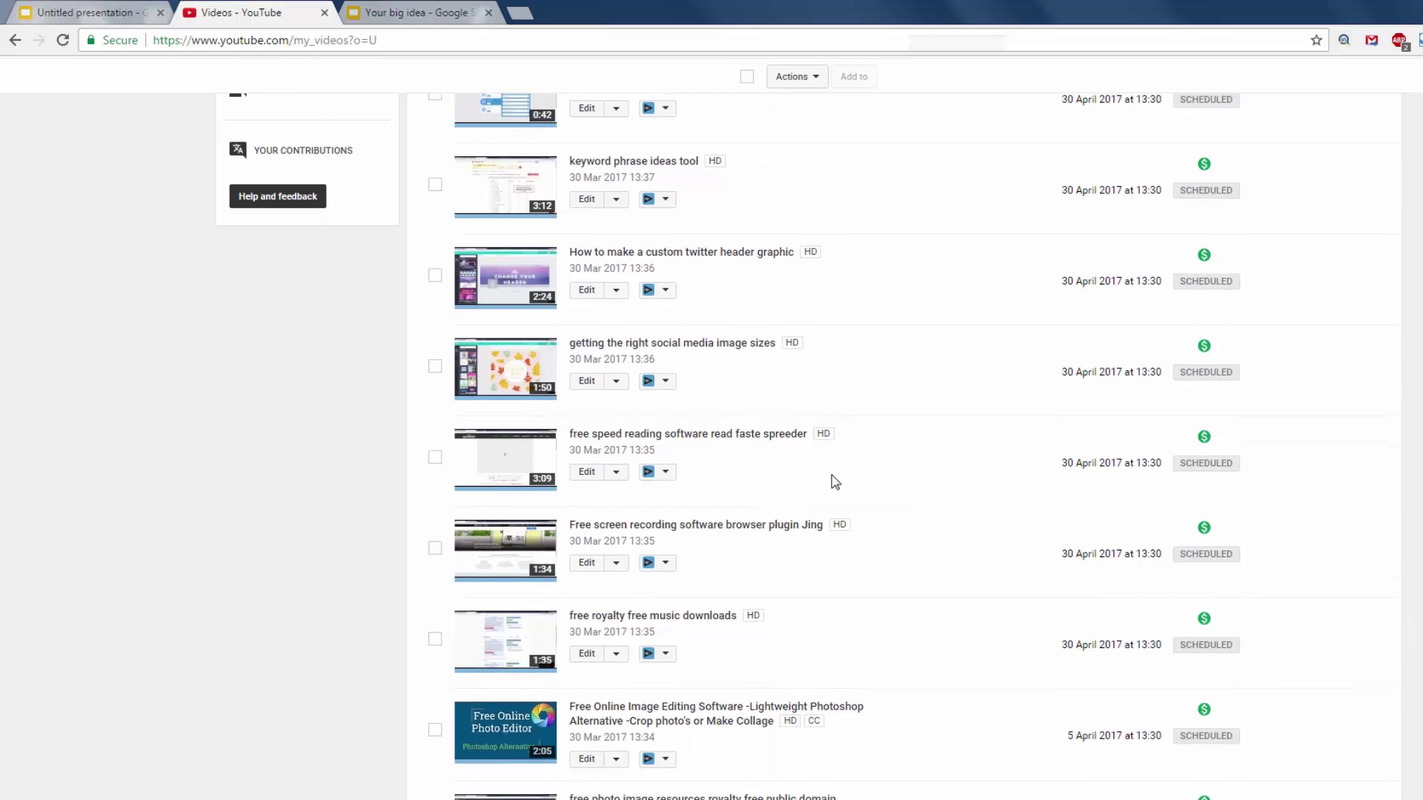